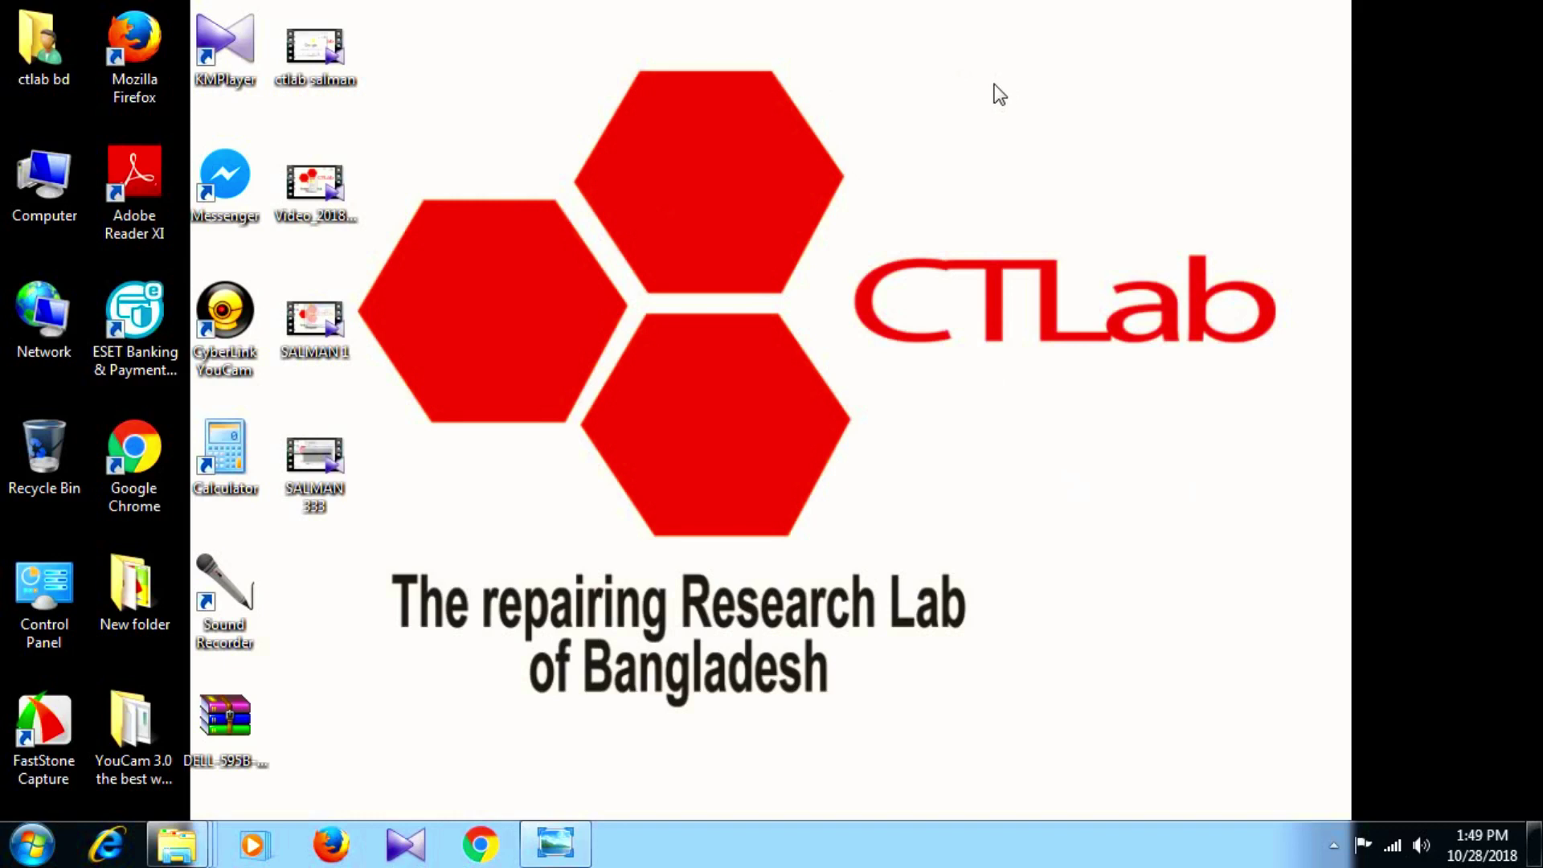
Refresh the desktop several times and open the computer's hard disk drive overview.
right_click(910, 60)
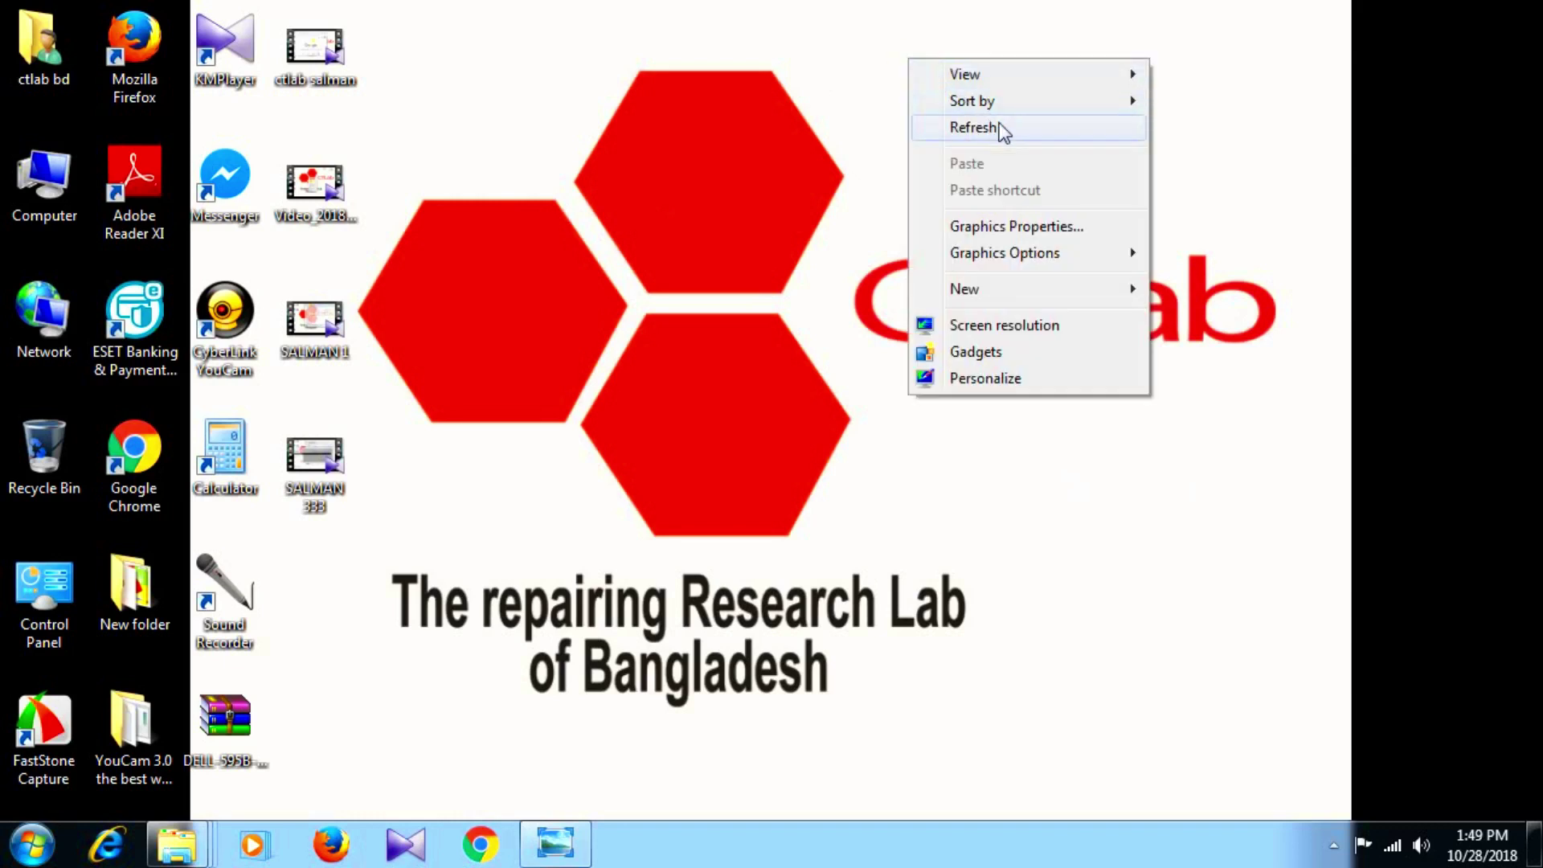
left_click(998, 125)
right_click(923, 77)
left_click(969, 144)
right_click(919, 97)
left_click(1000, 156)
right_click(855, 63)
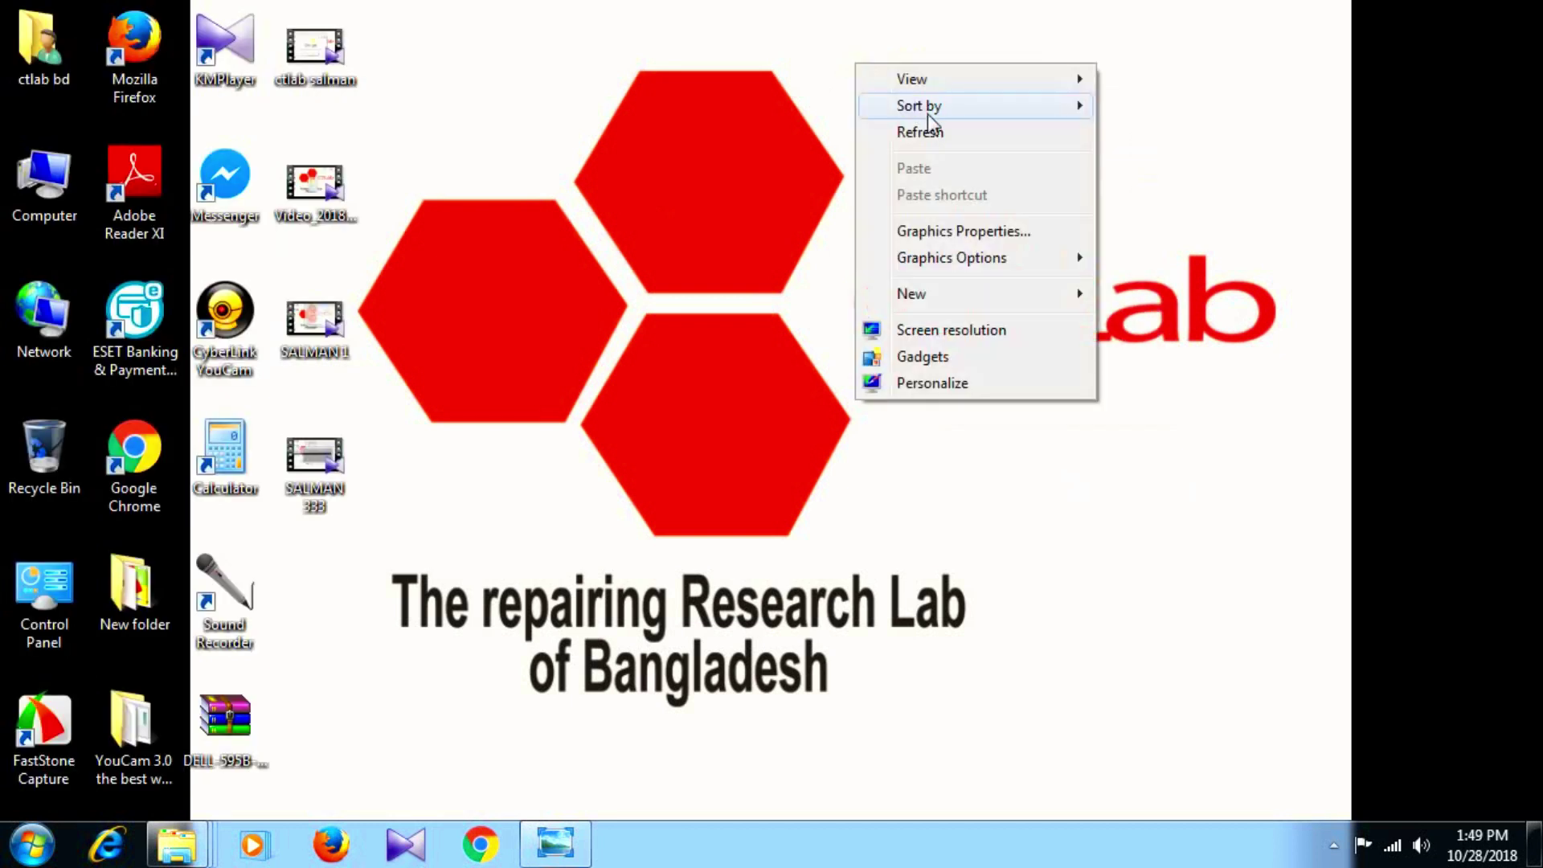
left_click(937, 132)
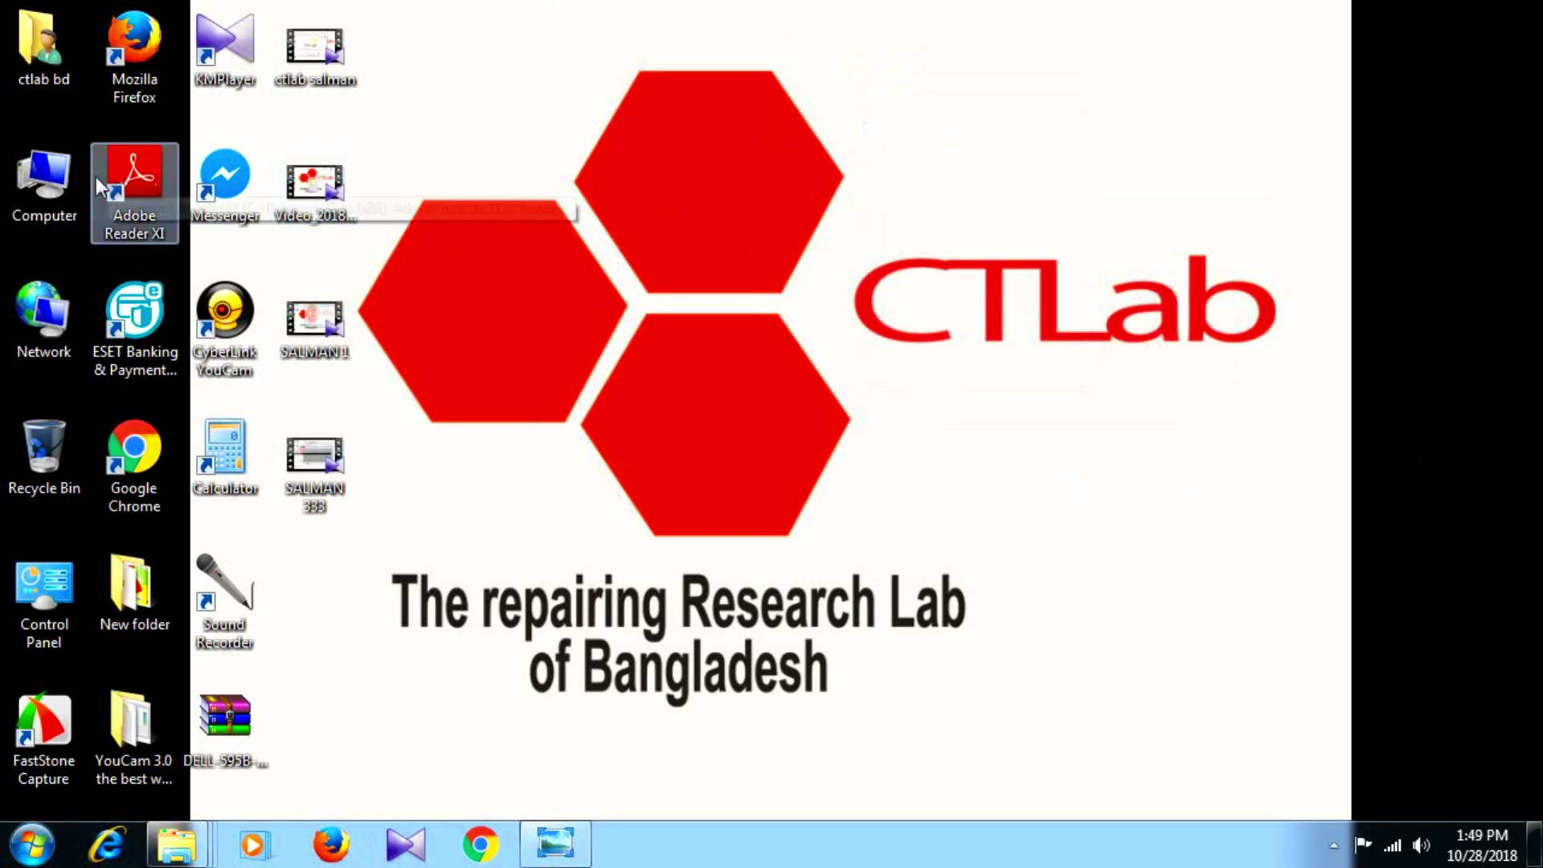
double_click(28, 179)
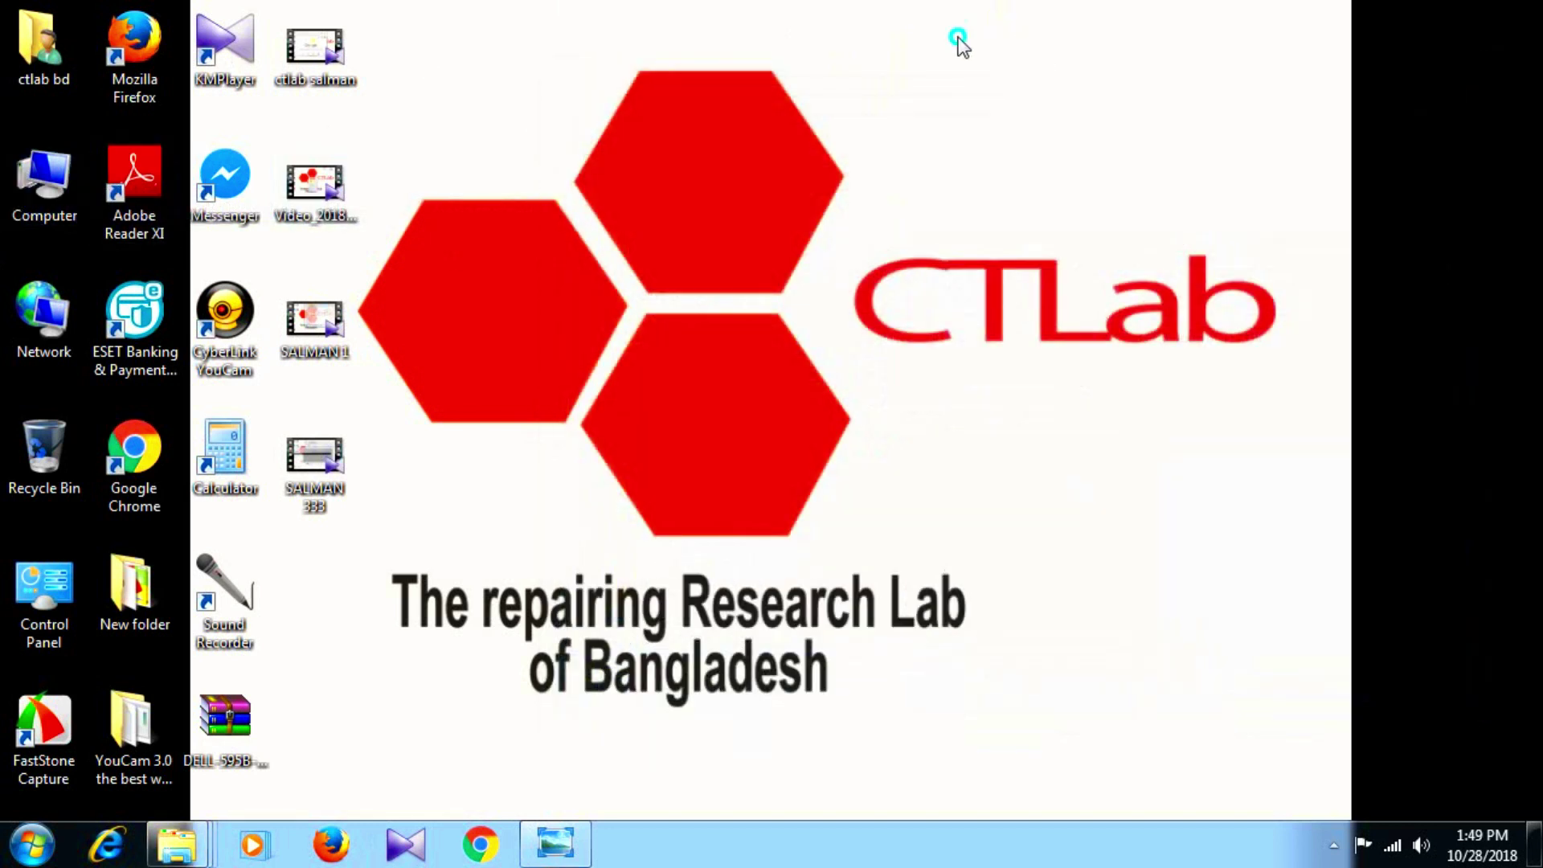
right_click(958, 37)
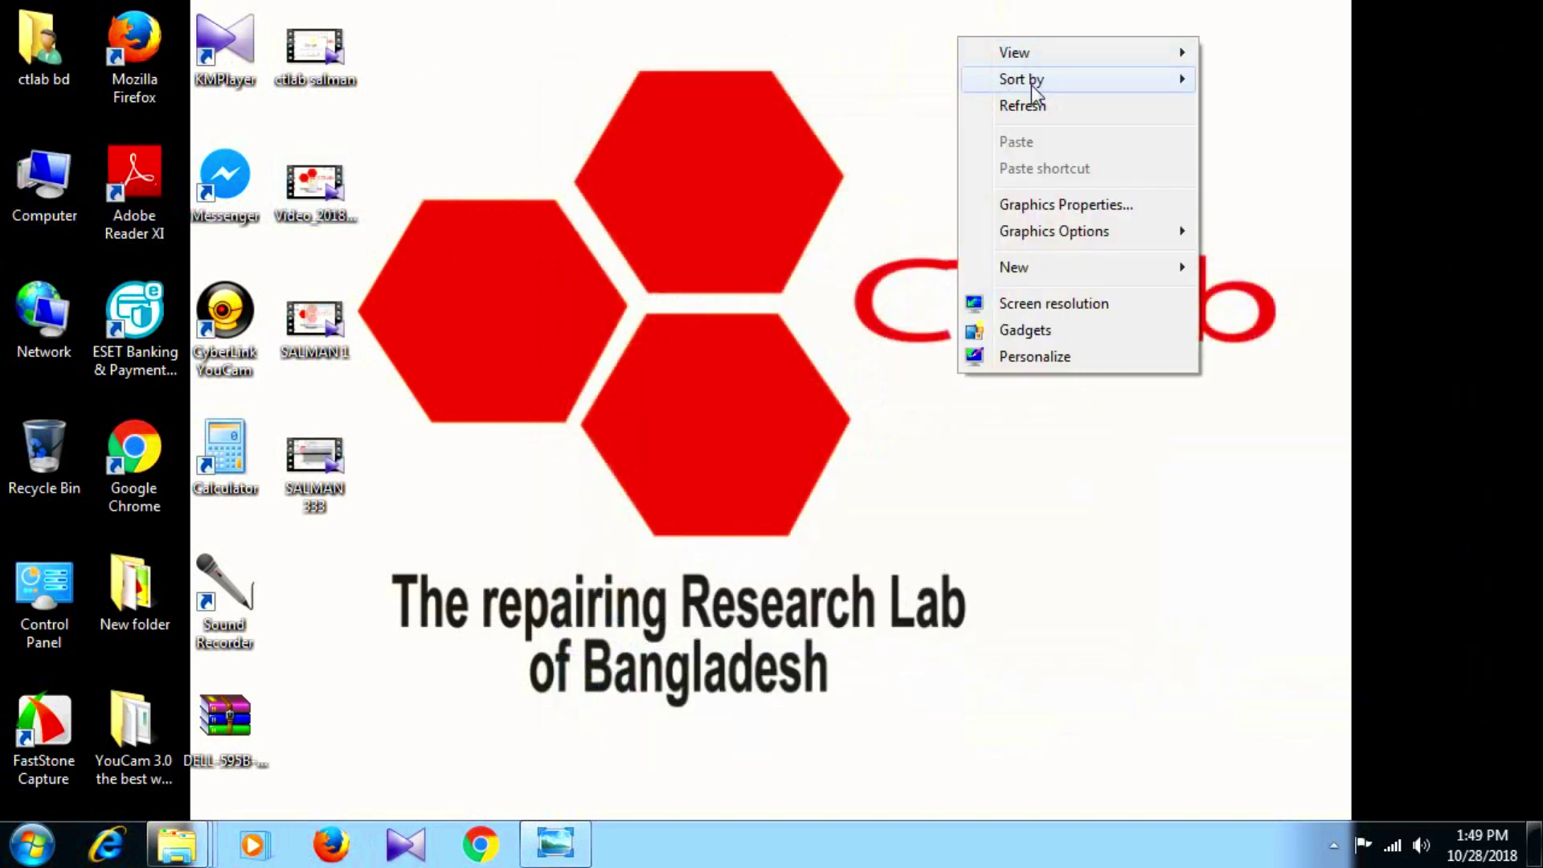
left_click(1038, 102)
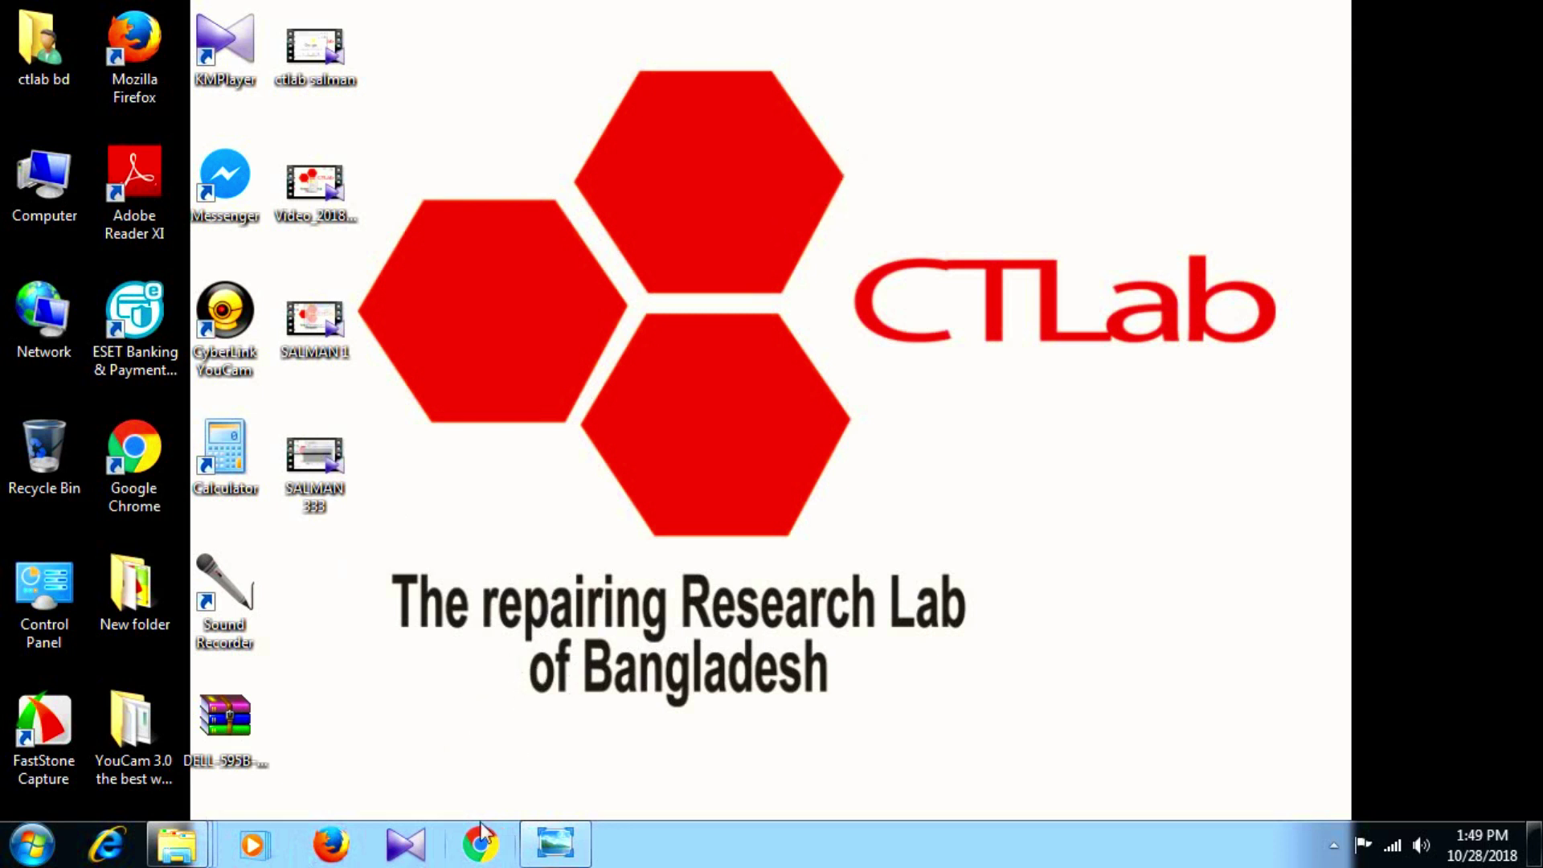
left_click(491, 854)
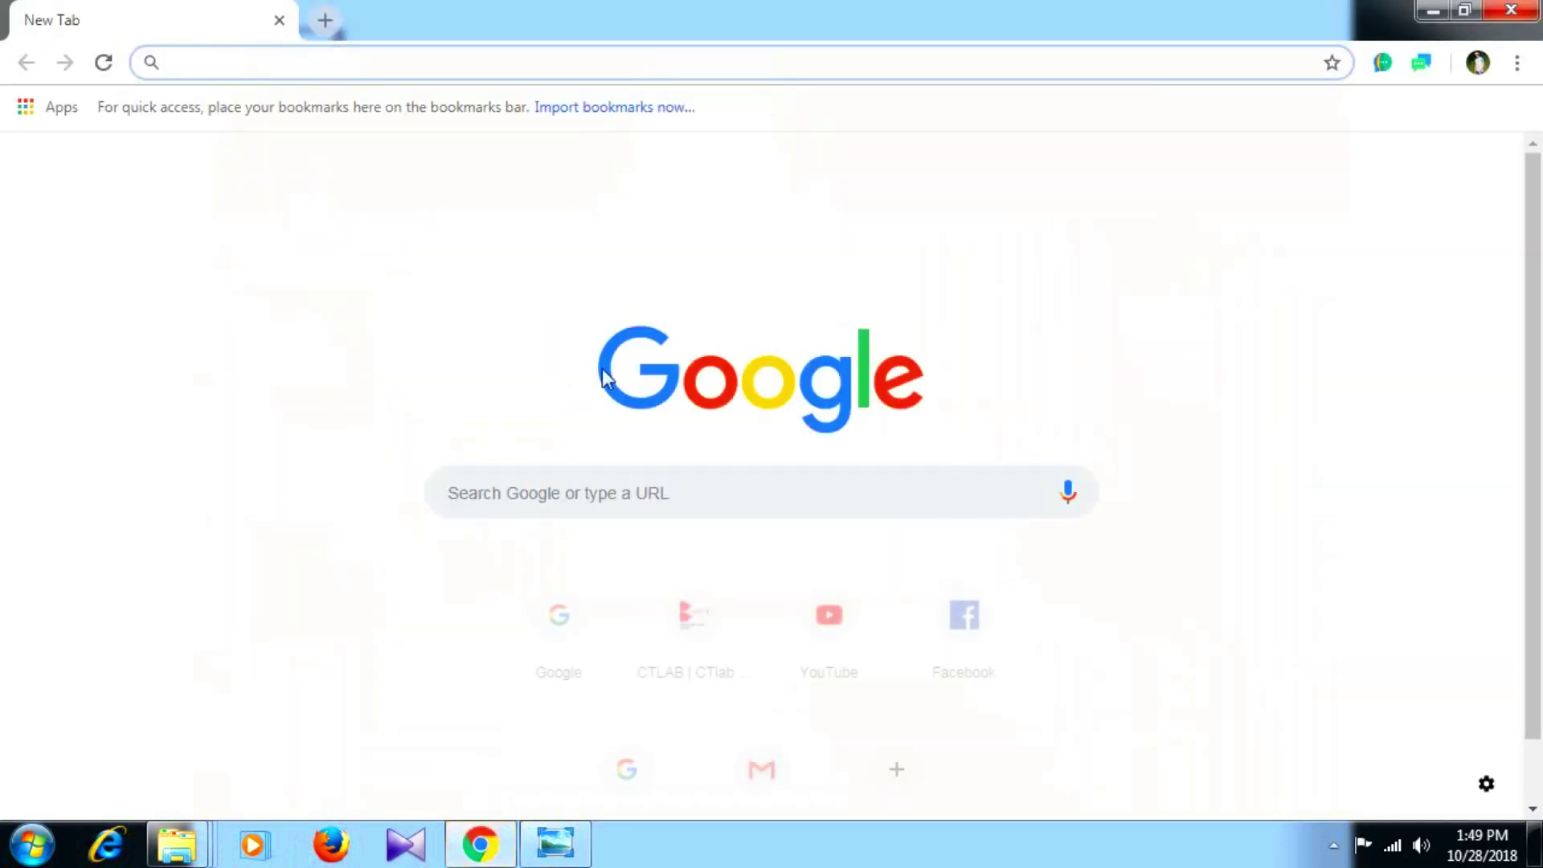
left_click(415, 63)
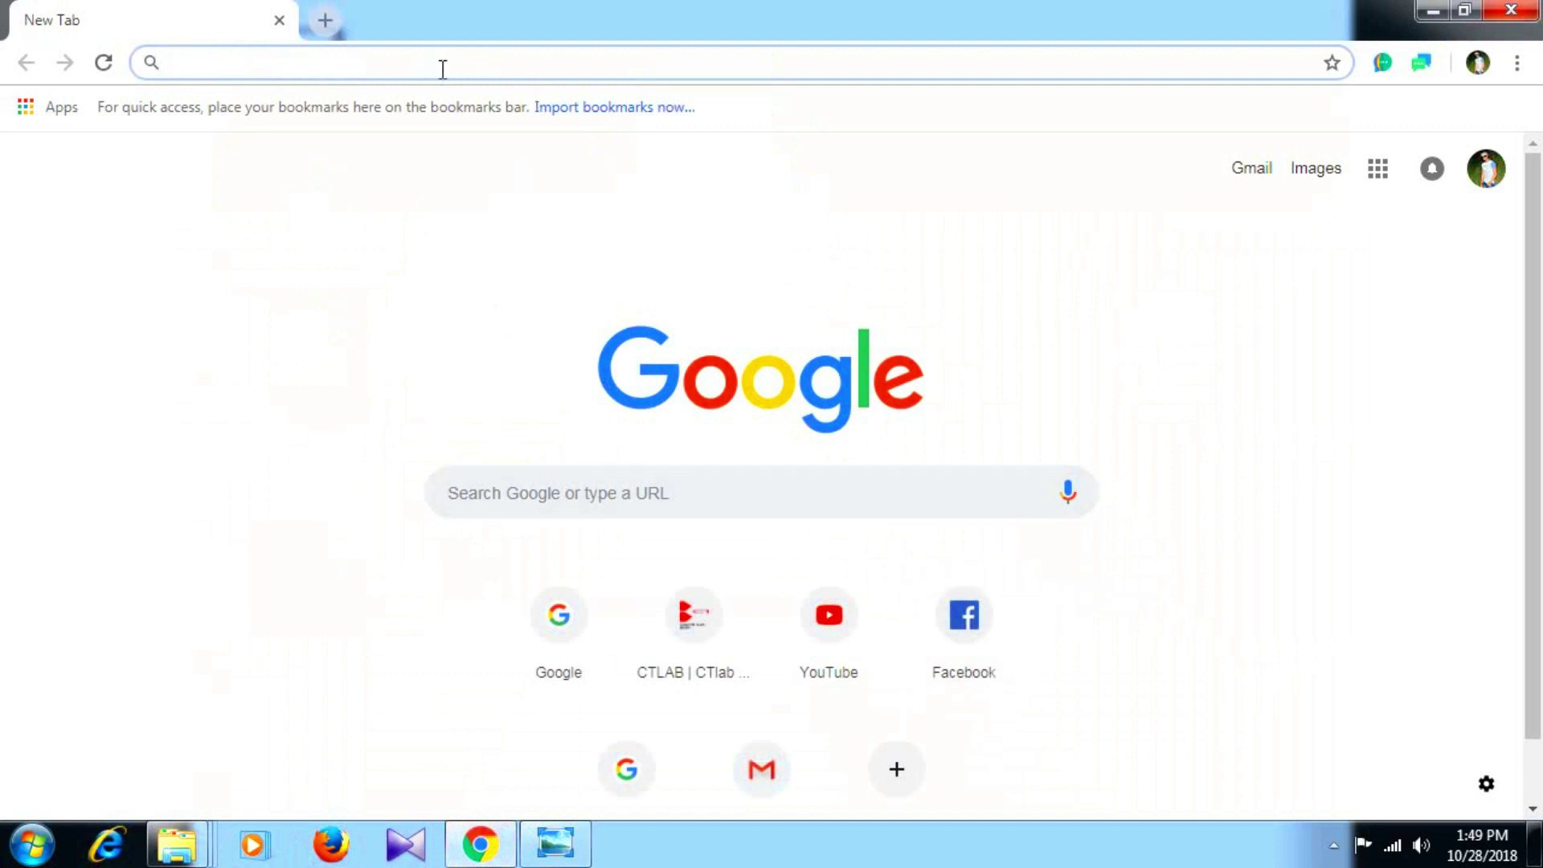
type("WWW.CTL")
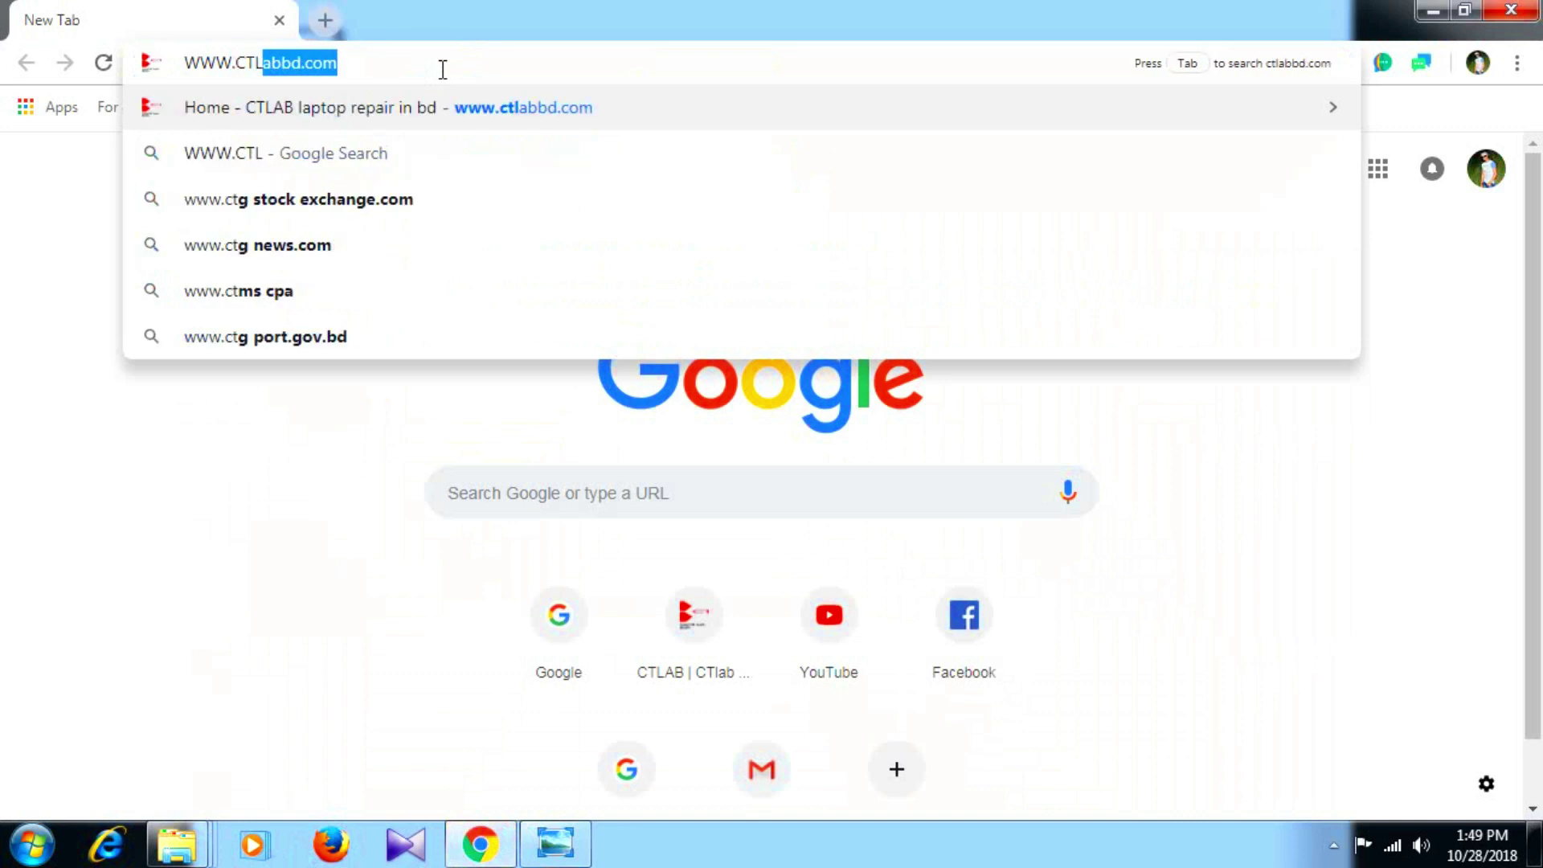
type("AB")
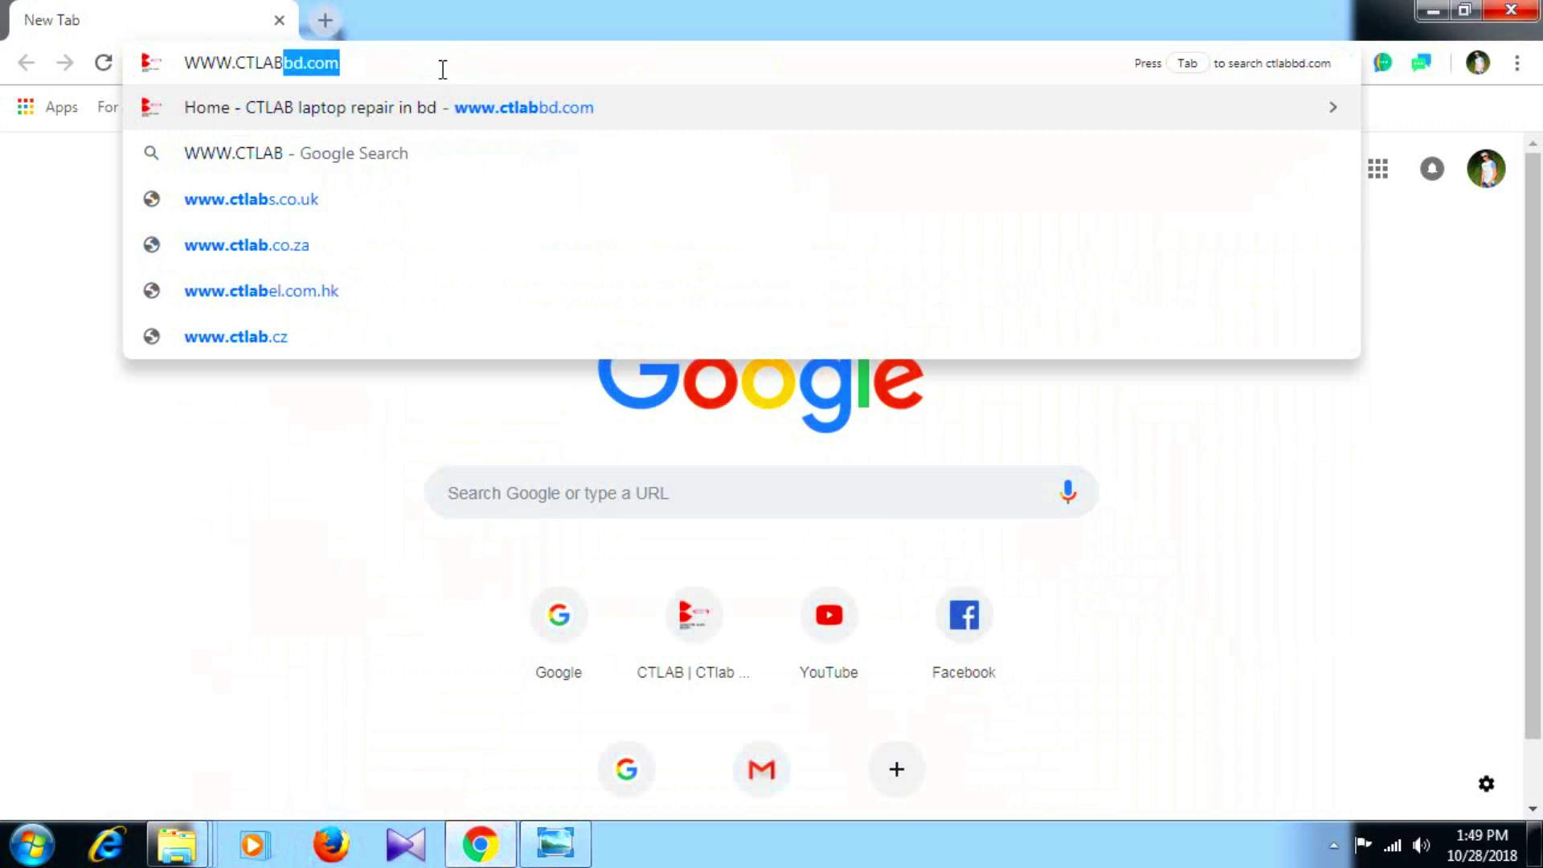
key("Return")
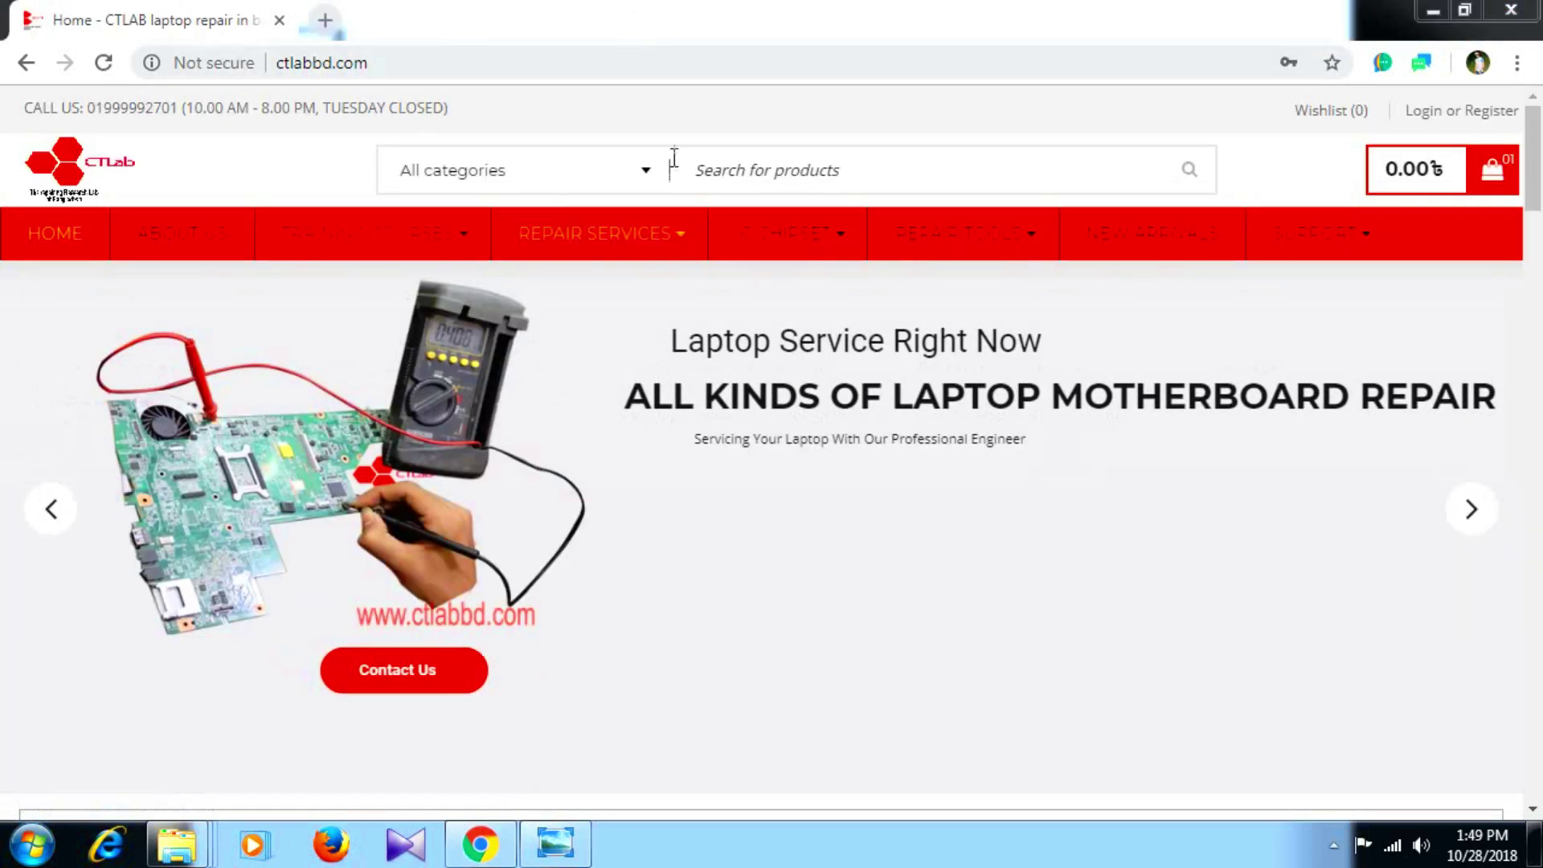
Search the software category for 595B and open the dell 595B 1D3B,2A7b BIOS password generator.
left_click(648, 175)
scroll(555, 362, "down", 10)
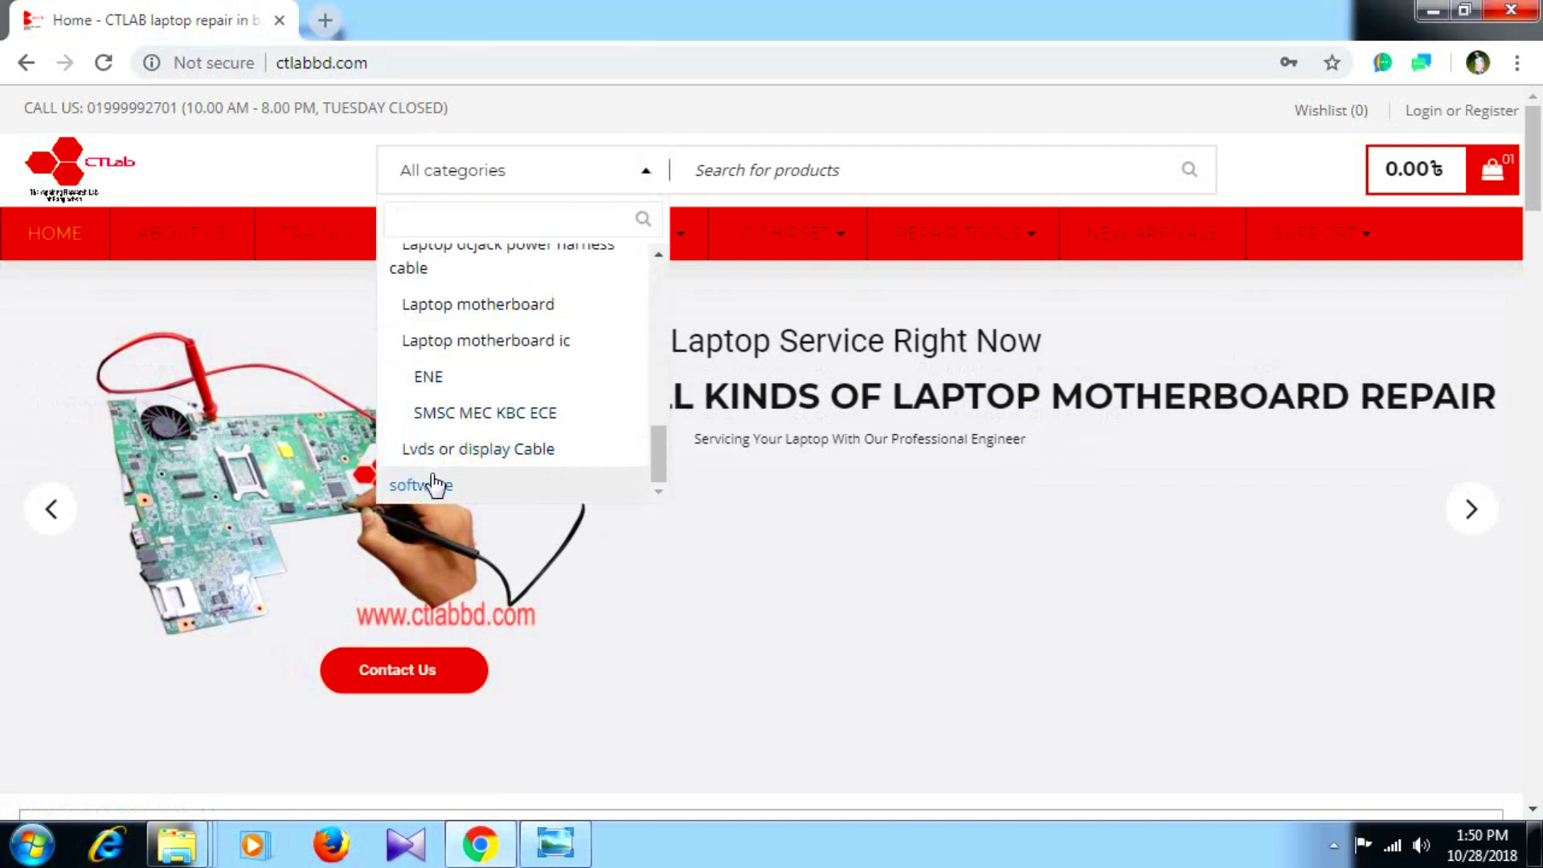
left_click(430, 484)
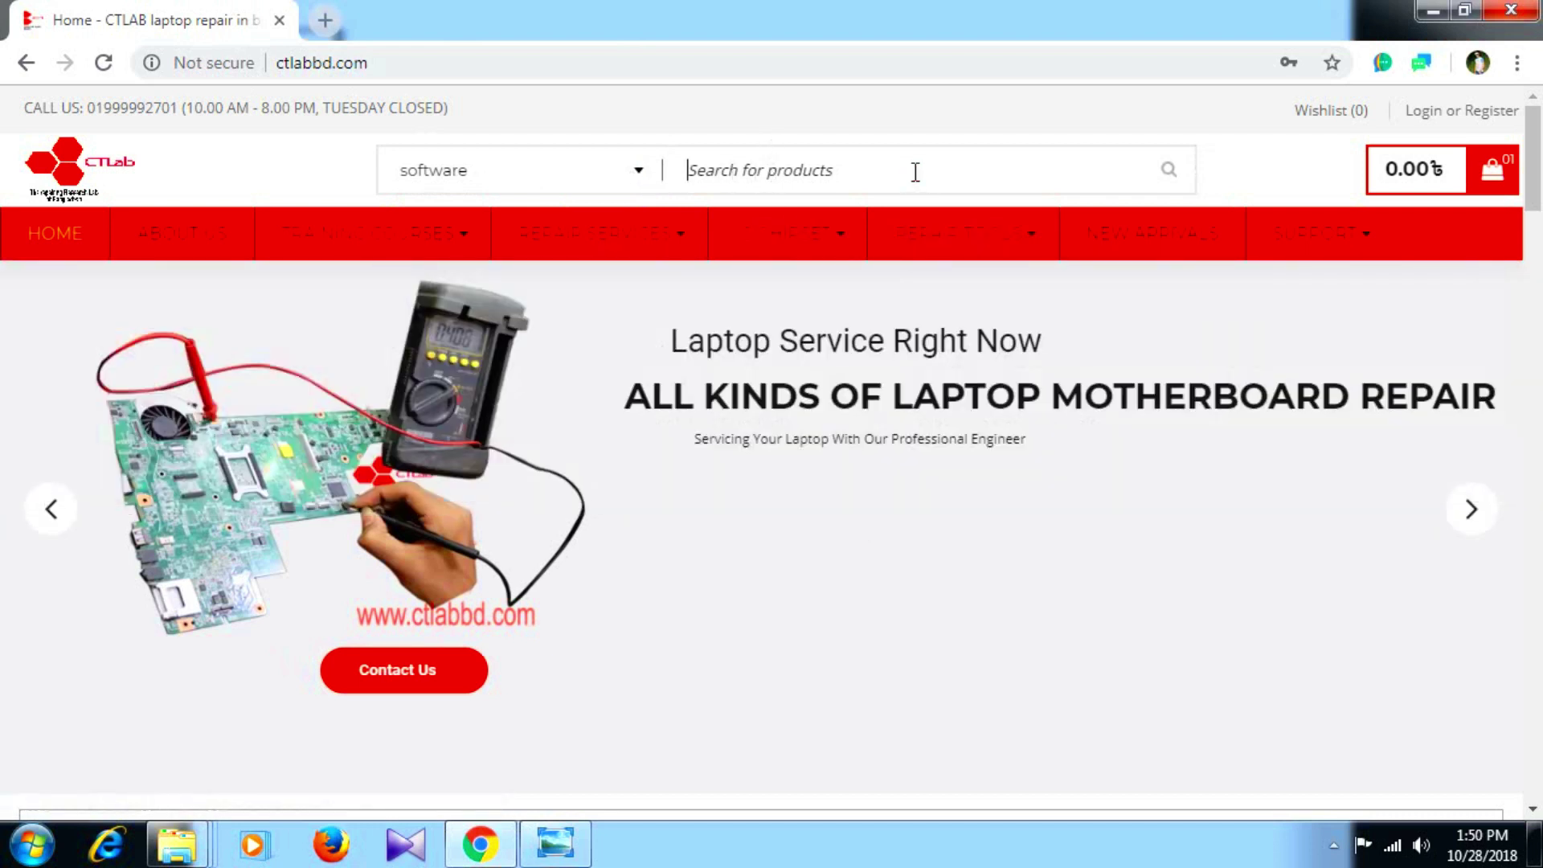
type("59")
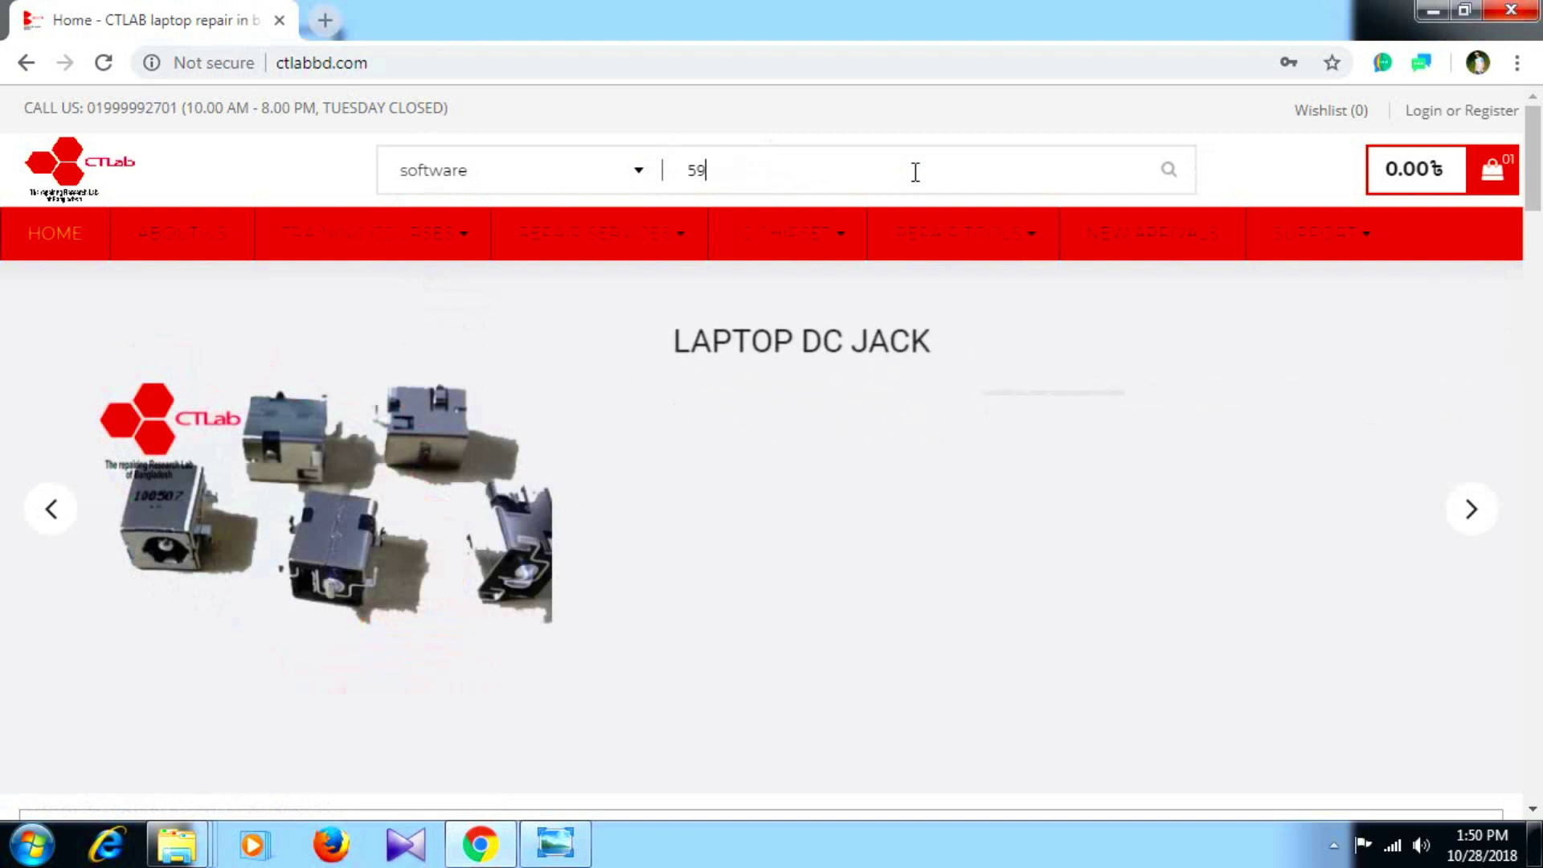
type("58")
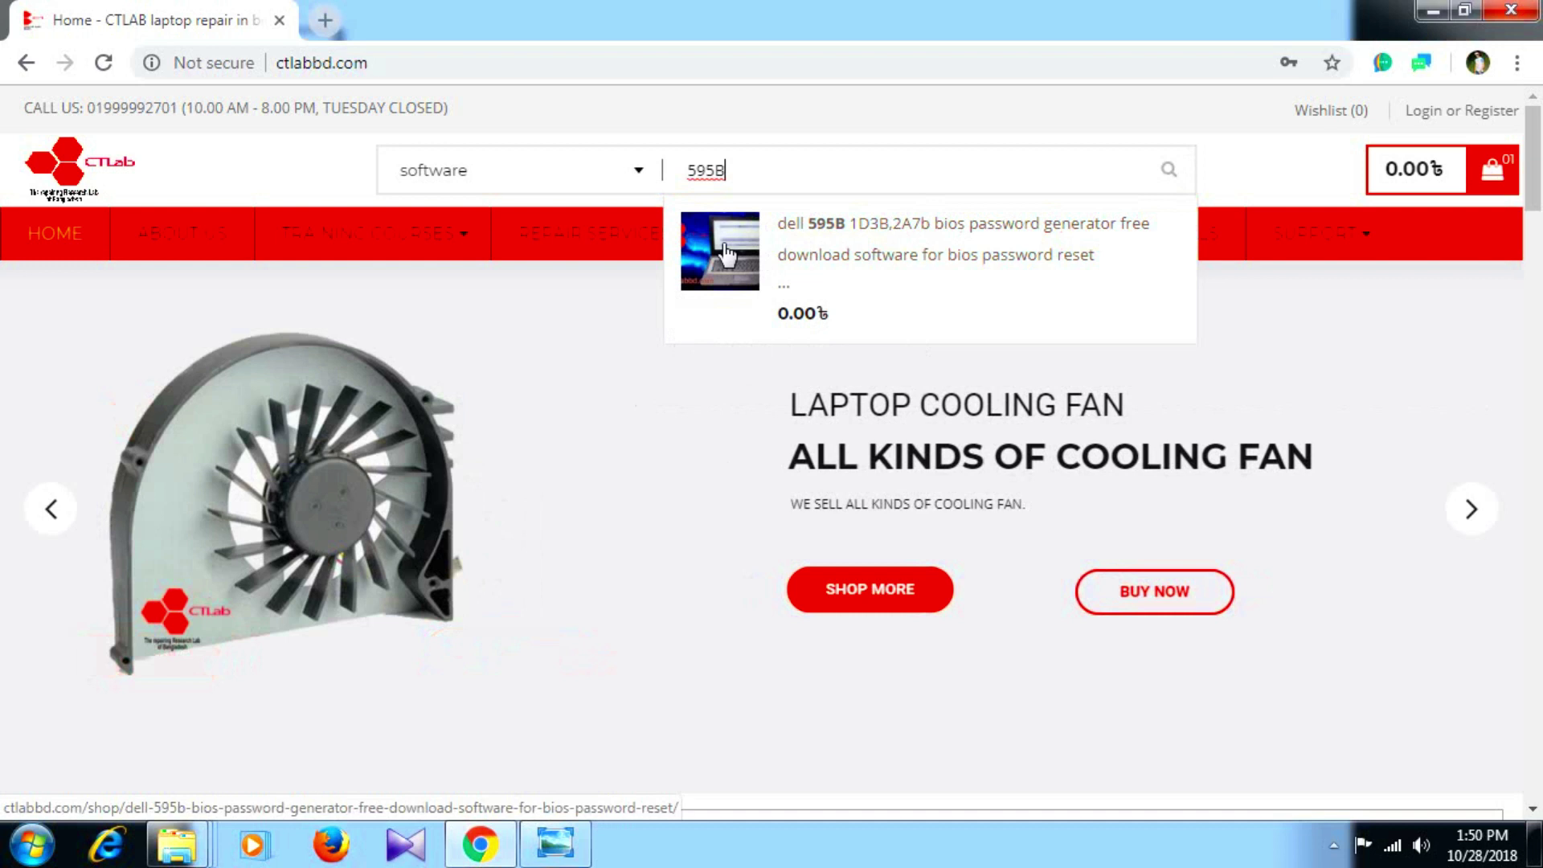
left_click(891, 239)
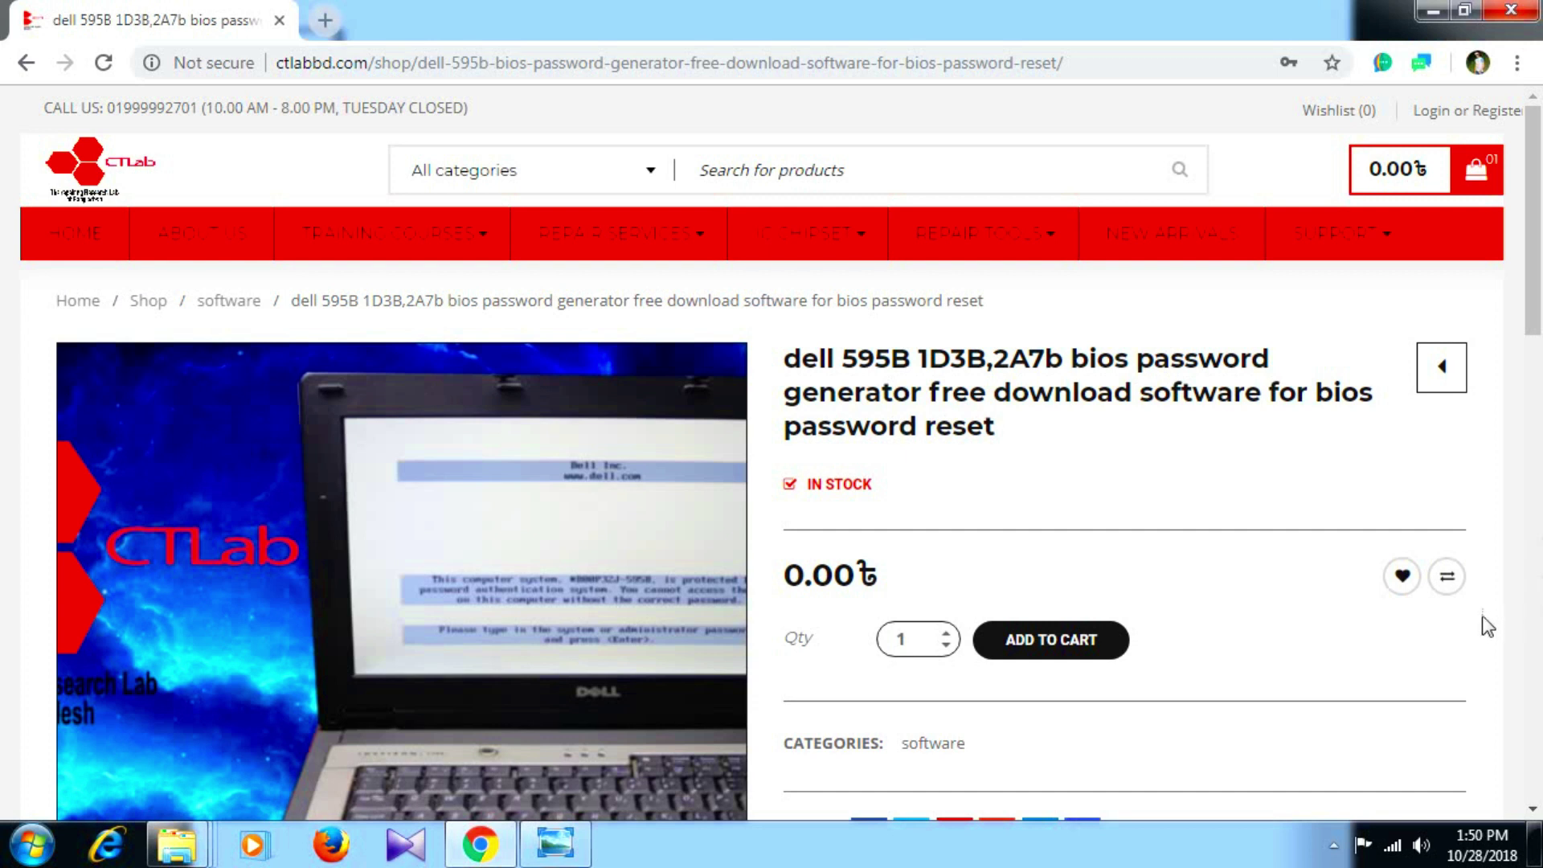
Add the 0.00৳ dell 595B password generator to the cart and proceed to checkout.
left_click(1071, 647)
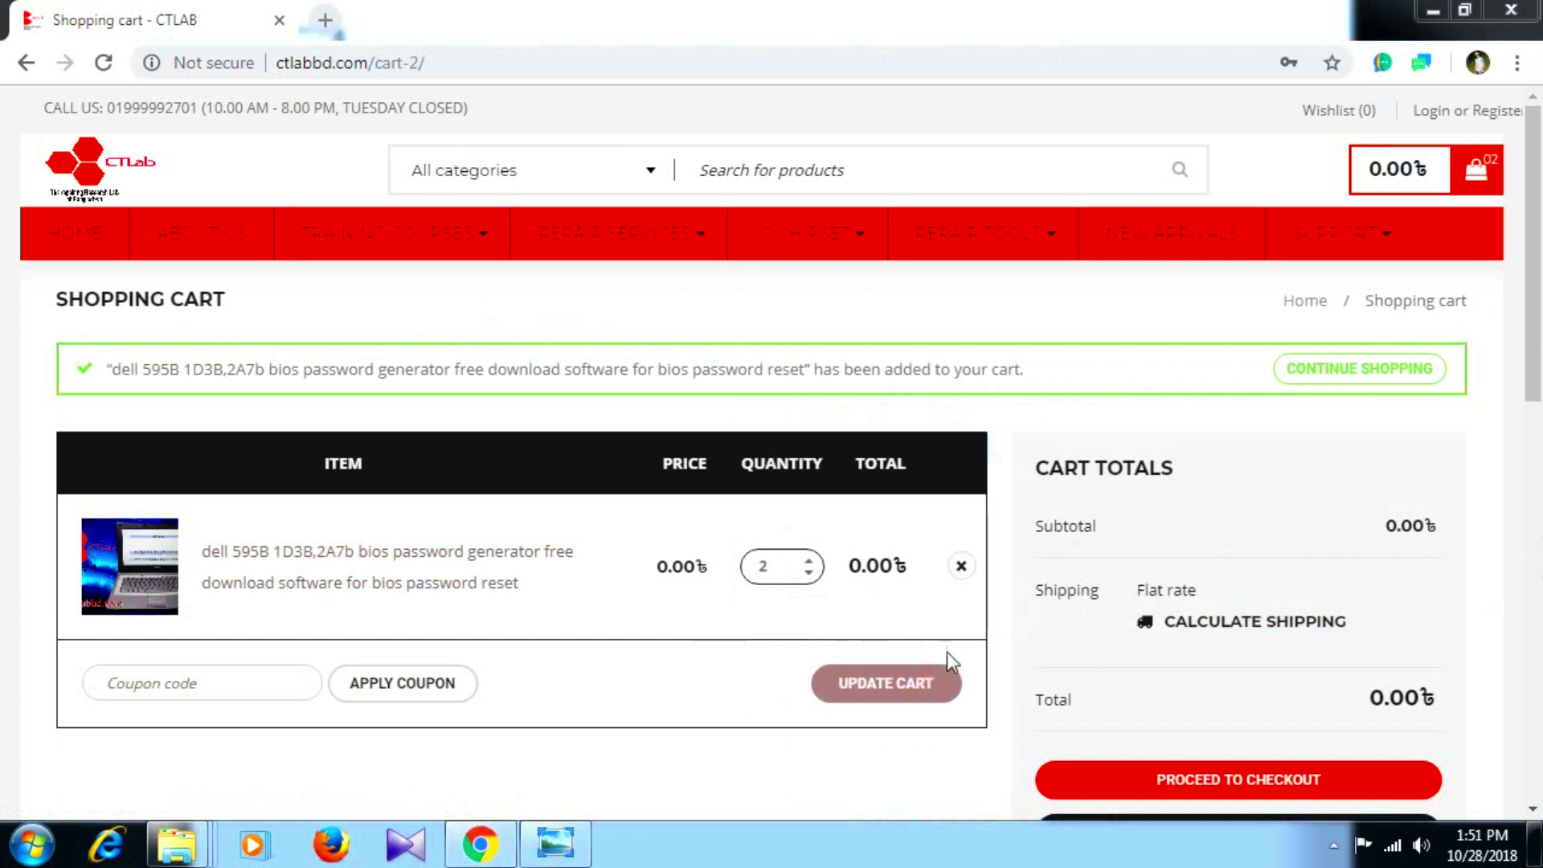
left_click_drag(1537, 251, 1535, 391)
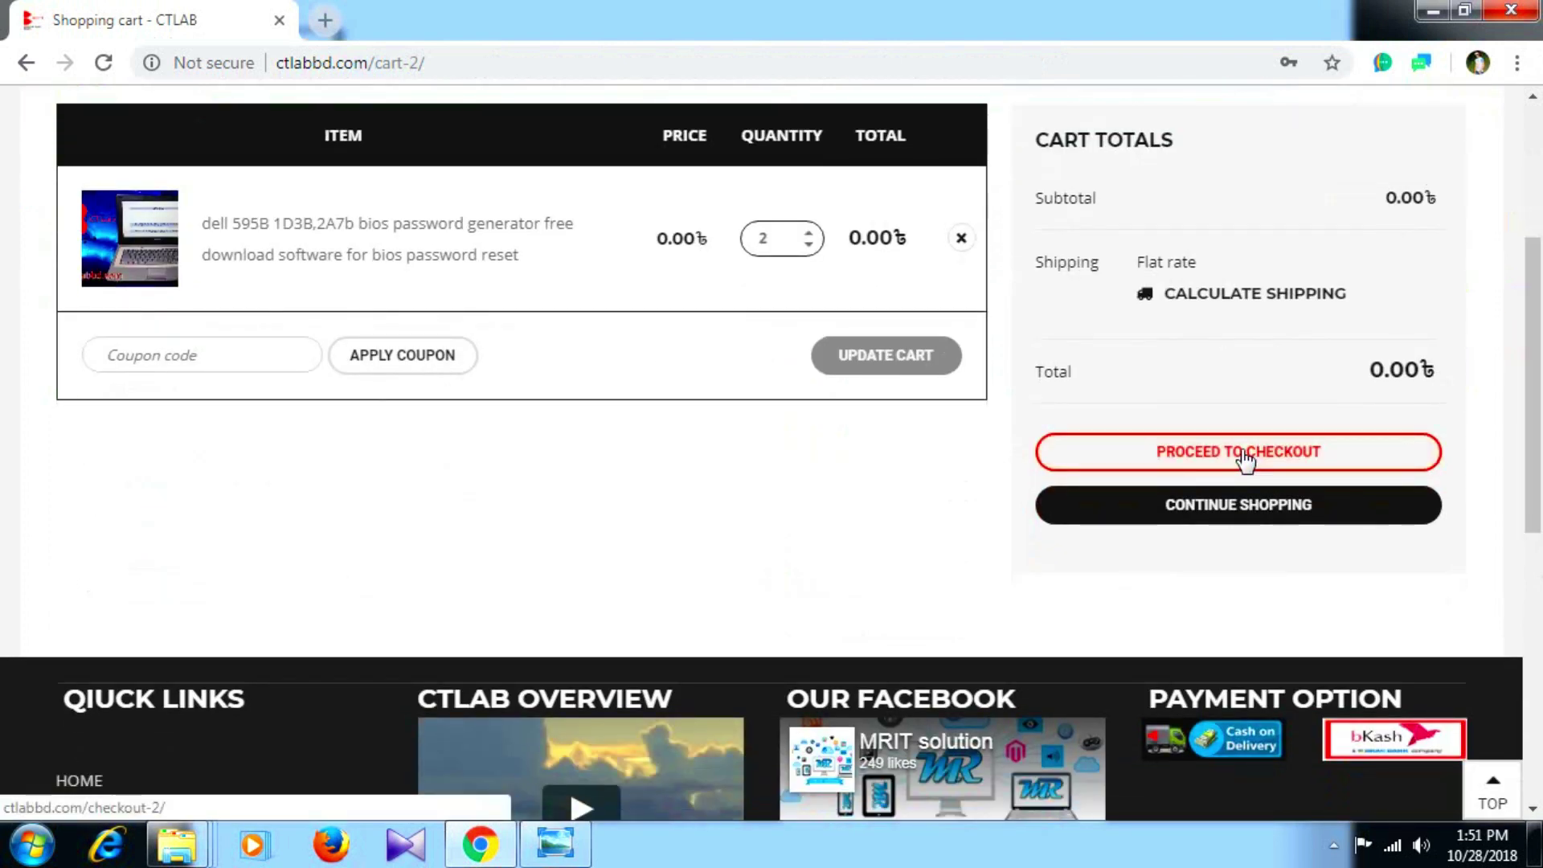
left_click(1241, 451)
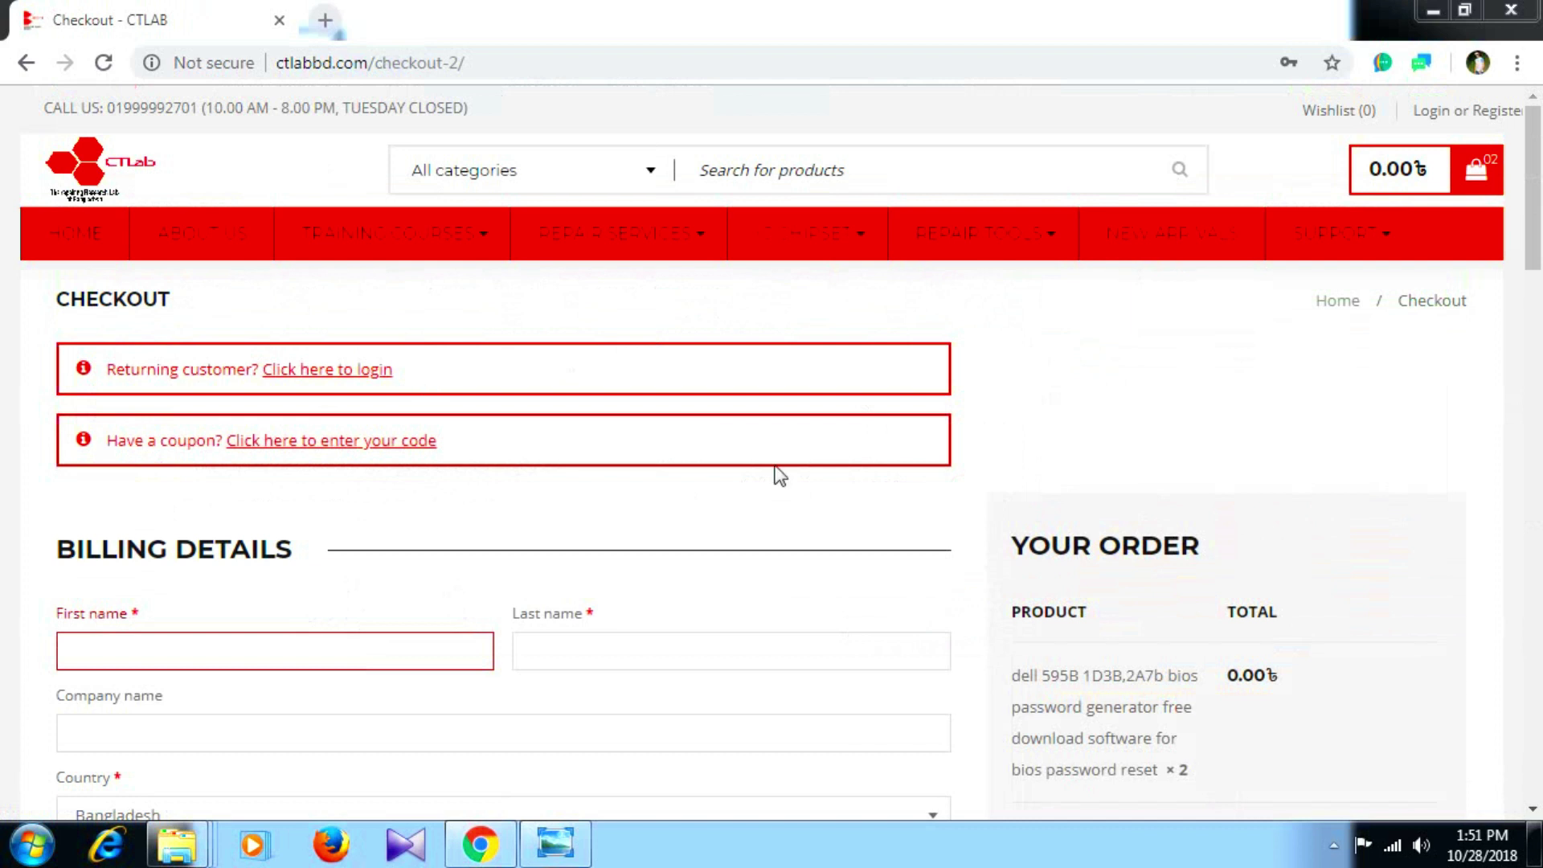
Enter the billing first name, last name and company name.
left_click_drag(1536, 181, 1538, 273)
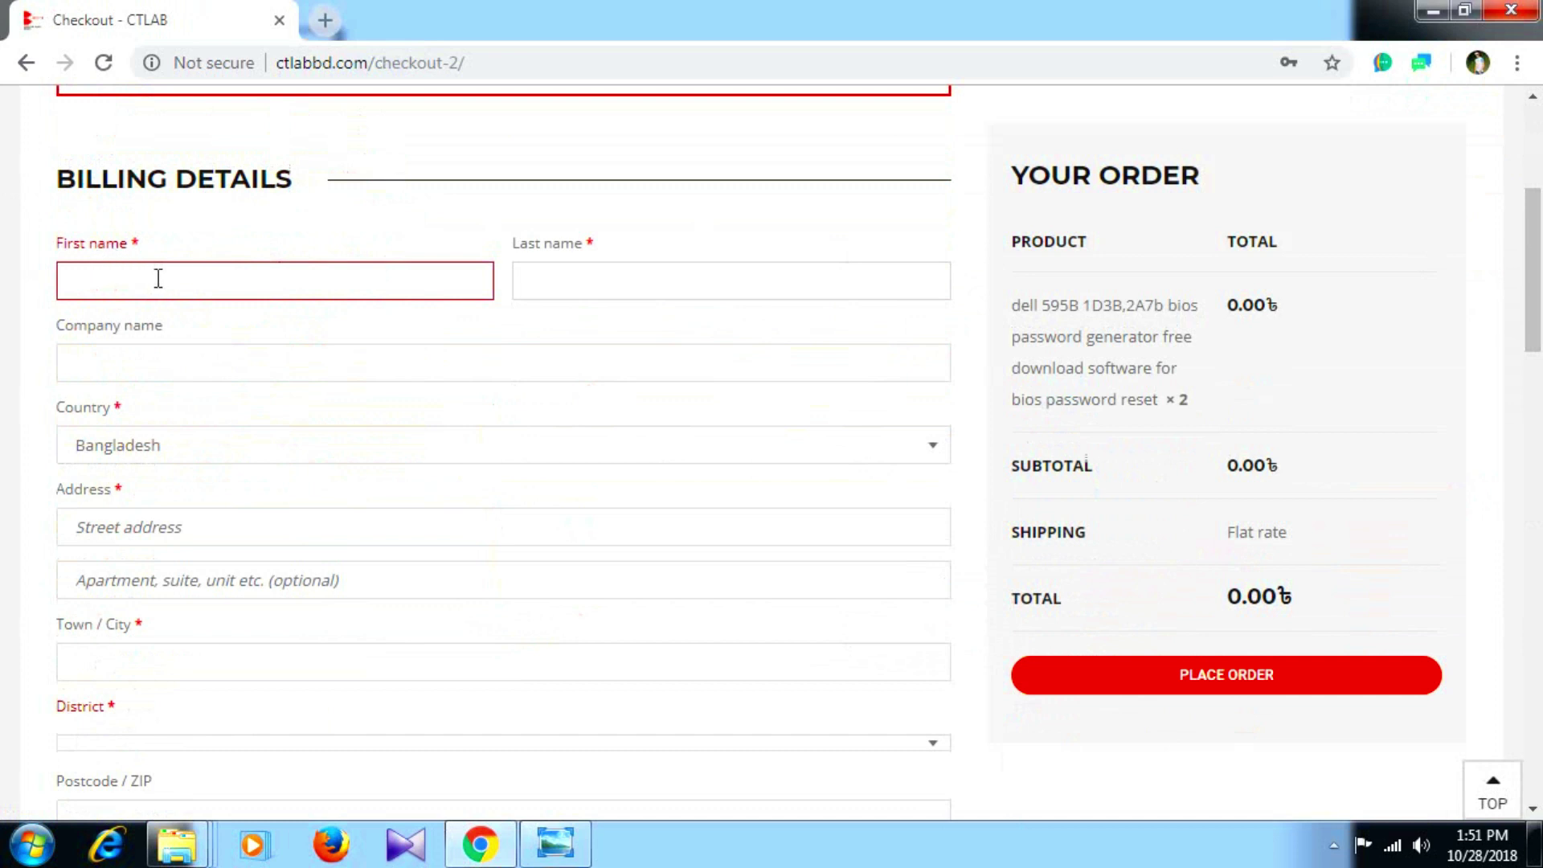
left_click(159, 278)
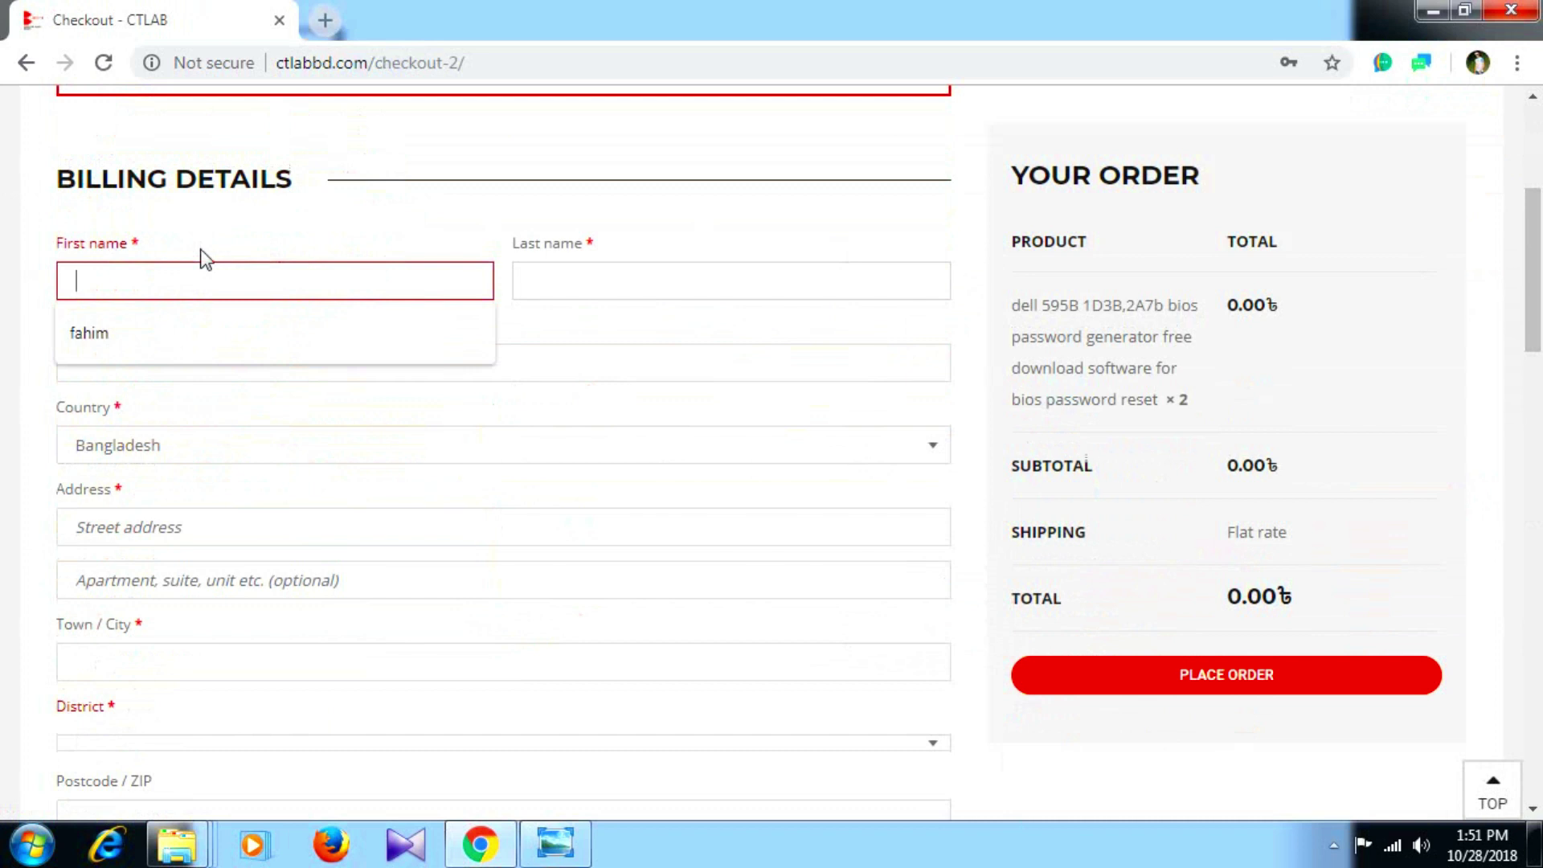
left_click(560, 275)
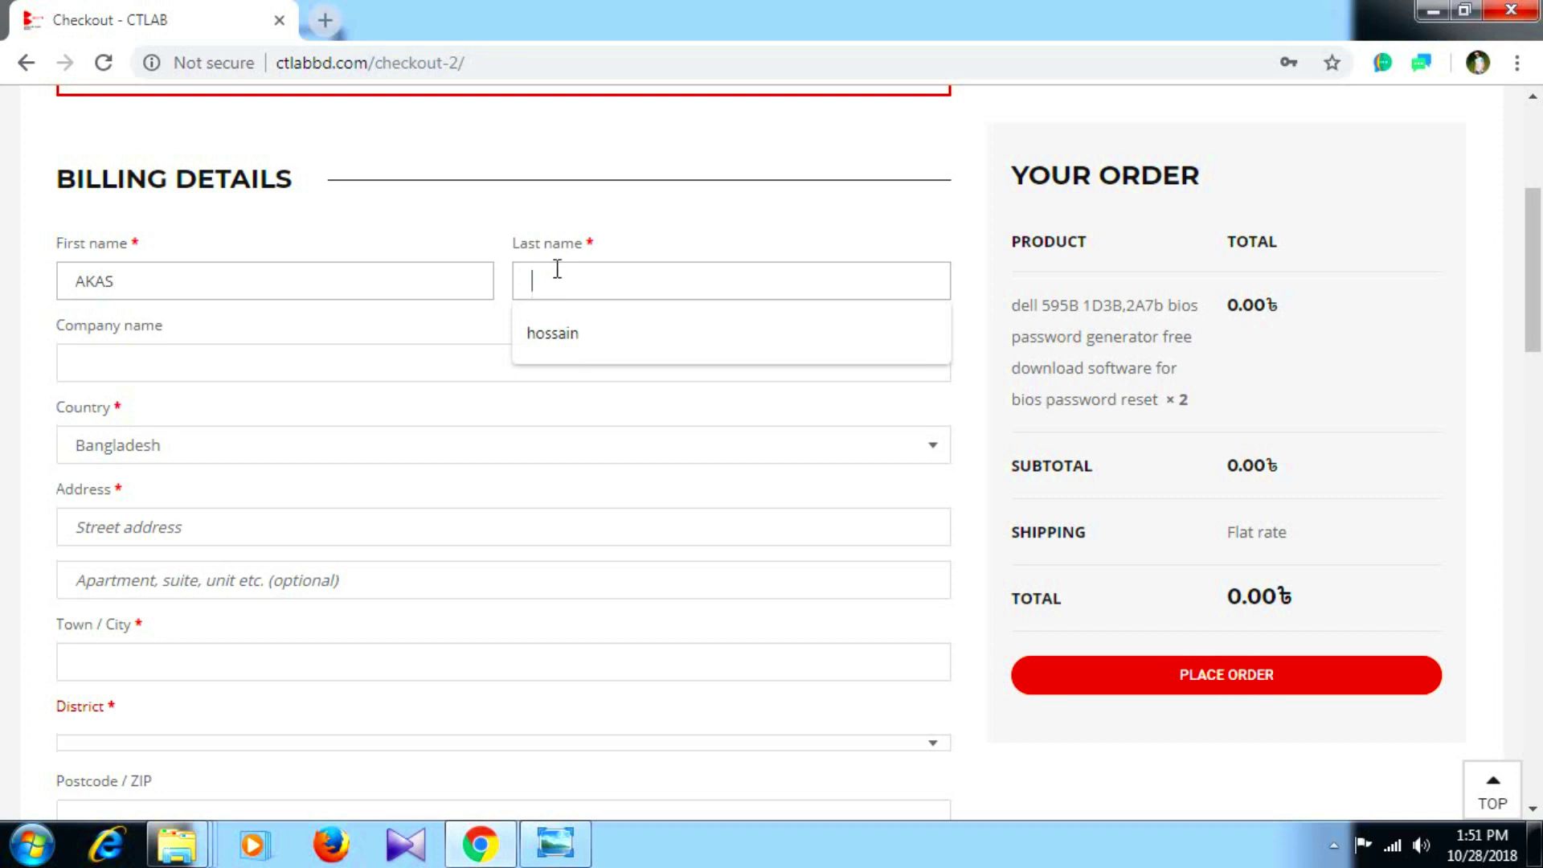
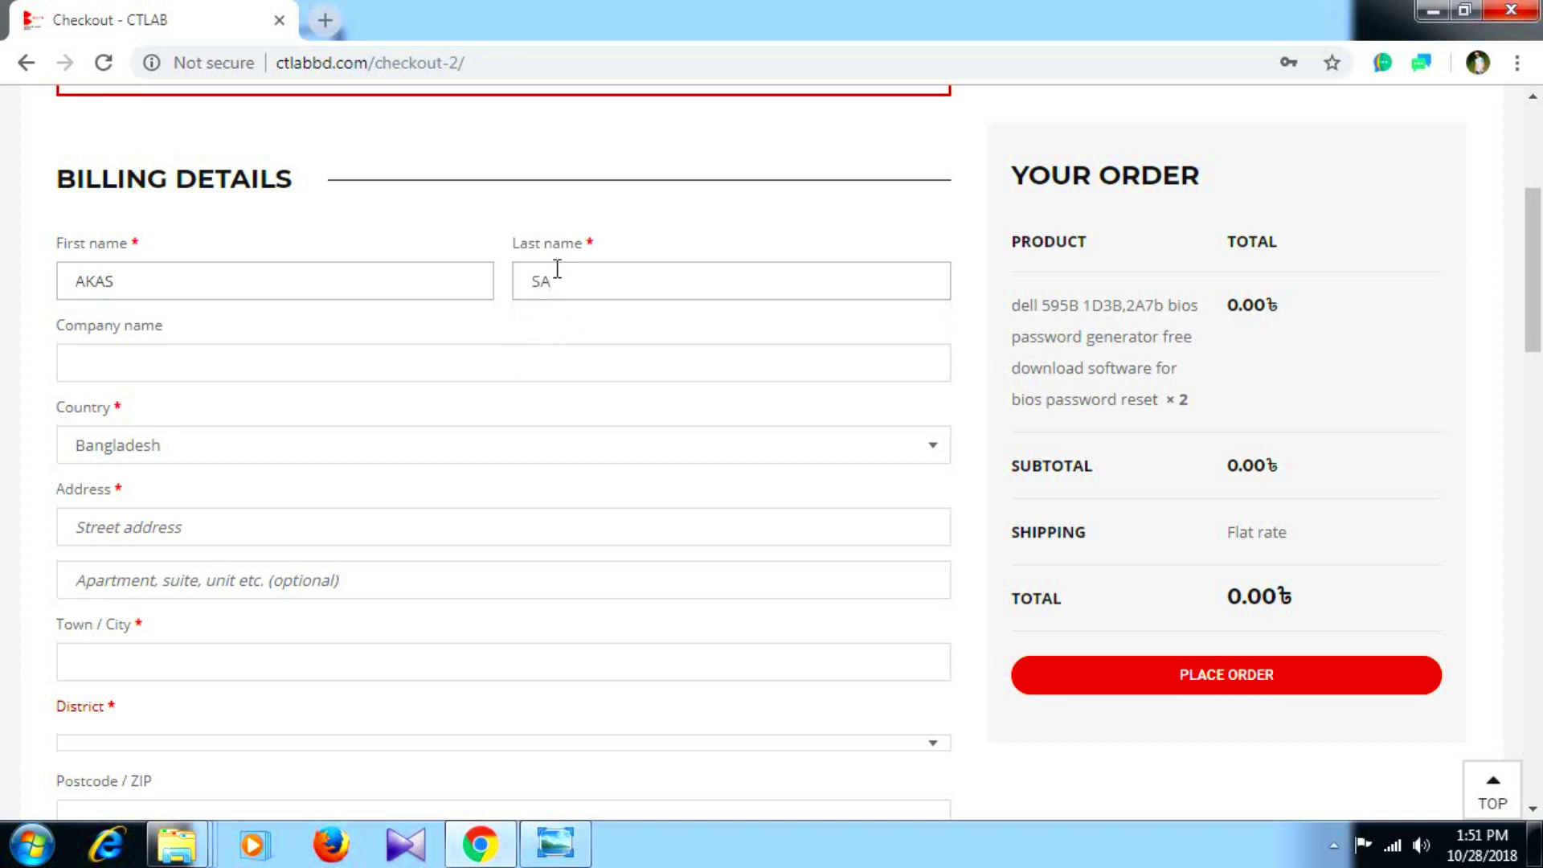
left_click(404, 346)
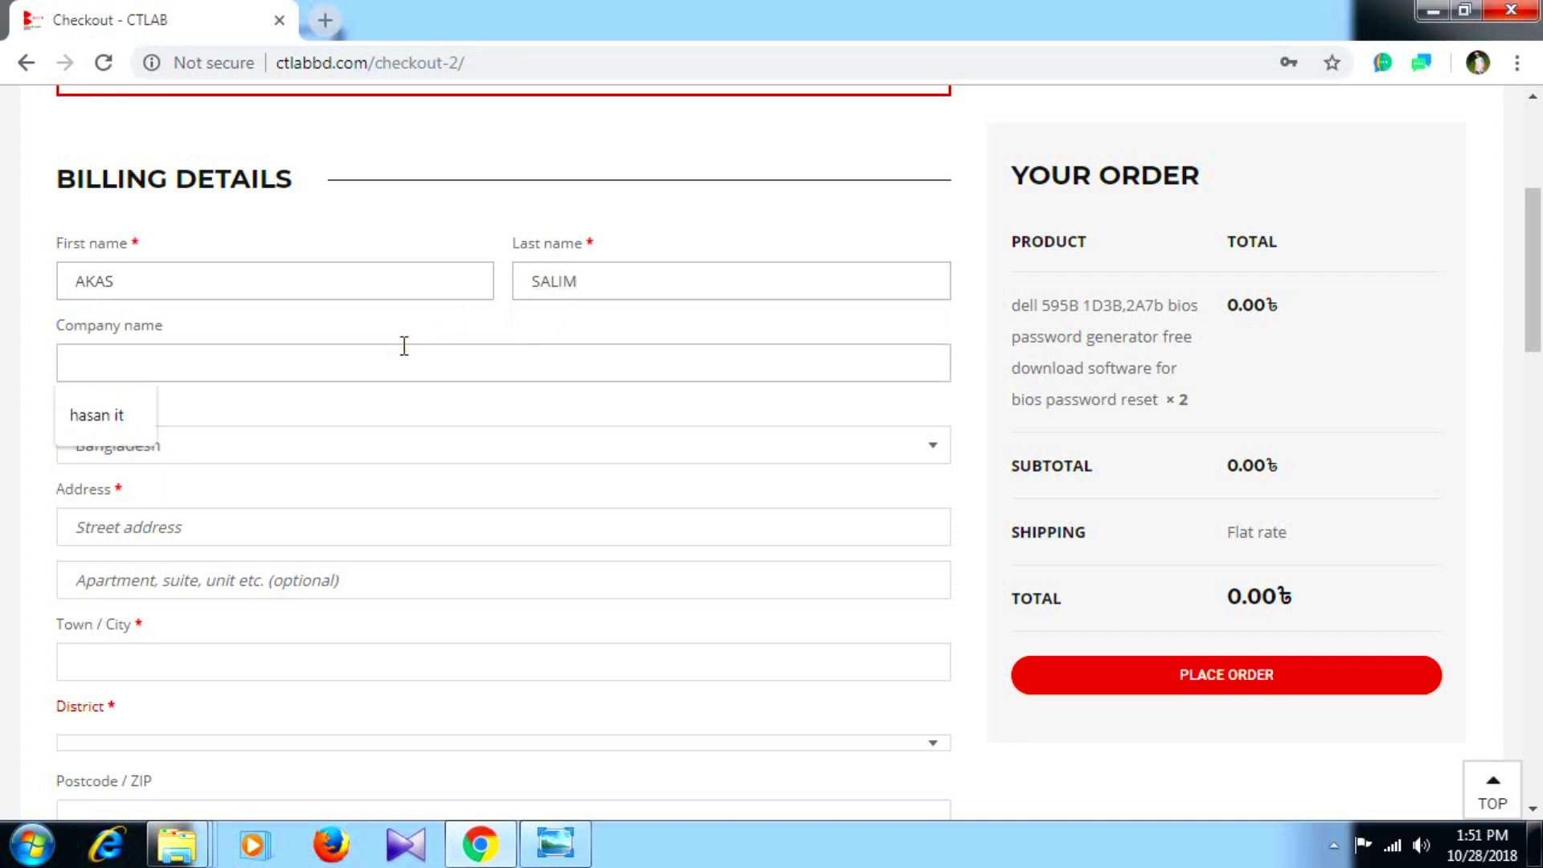
type("TTTT")
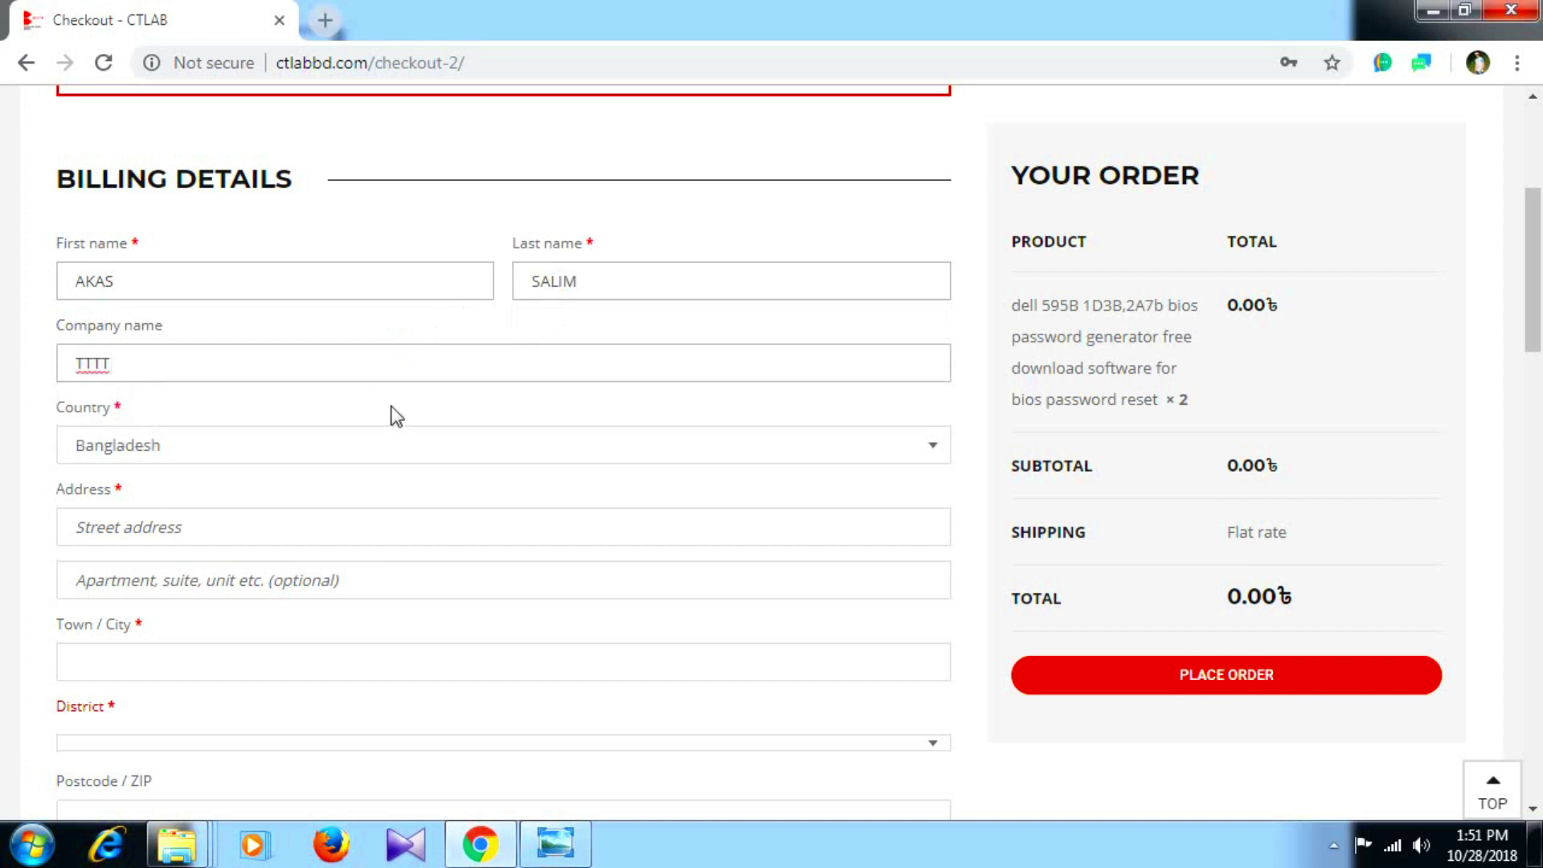
type("IT")
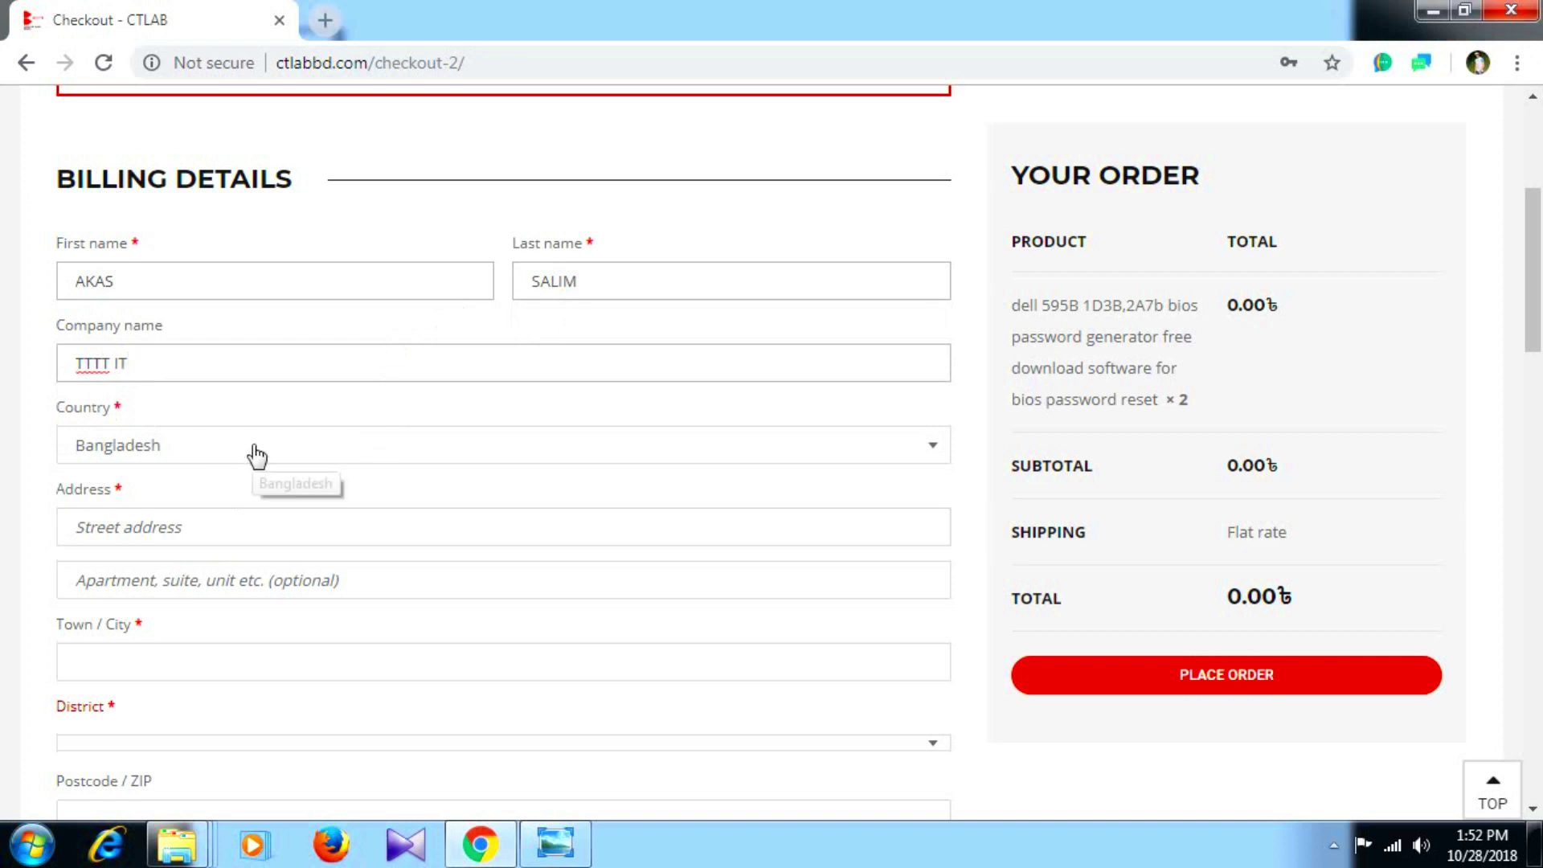
Choose Bangladesh as billing country and fill street address and town from saved entries.
left_click(370, 449)
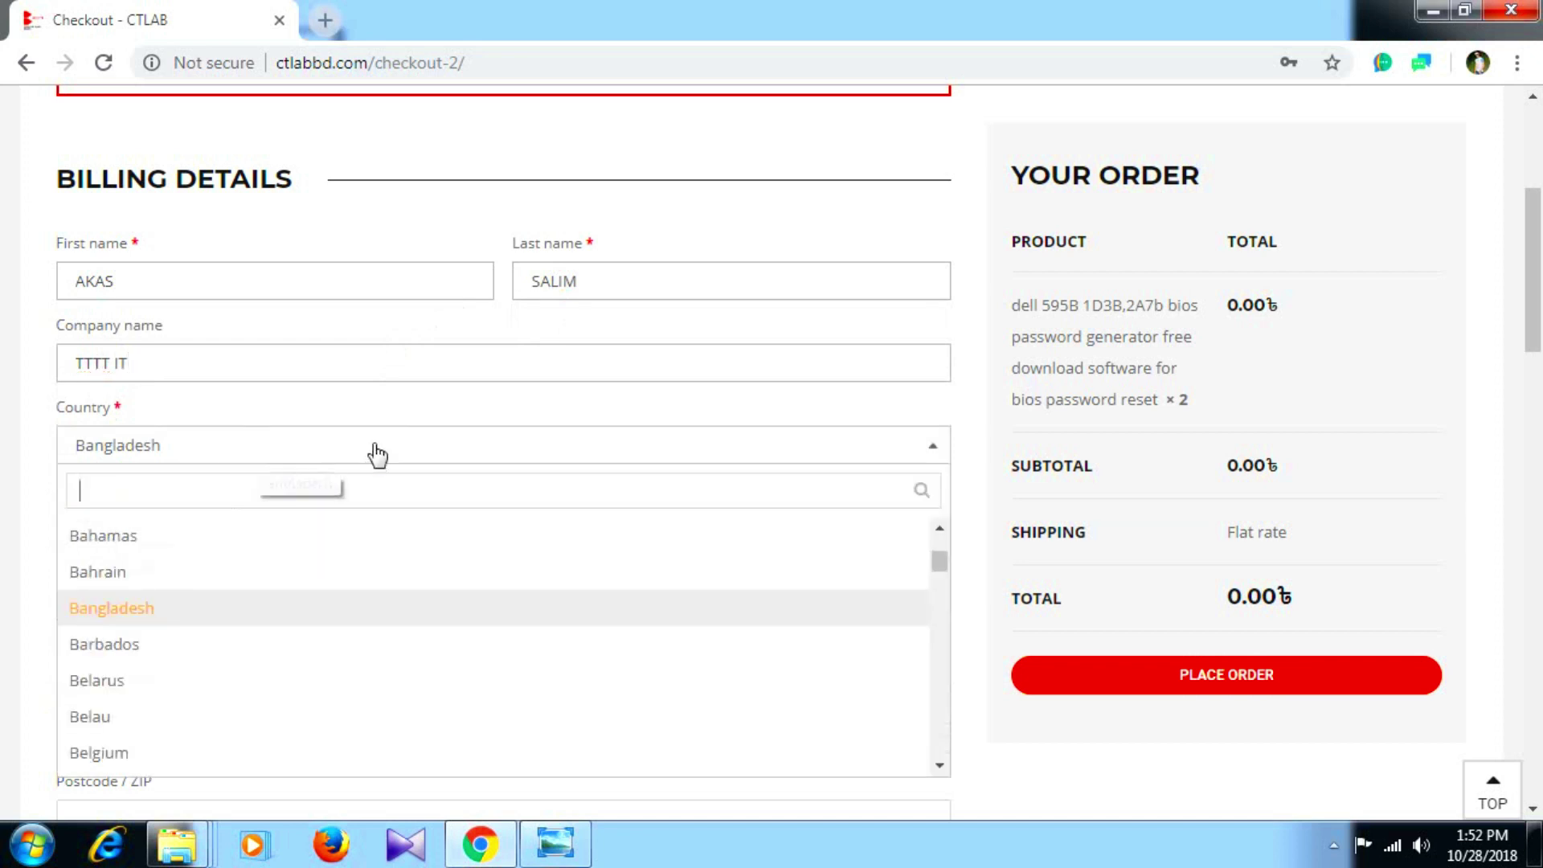
left_click(231, 615)
scroll(364, 498, "down", 2)
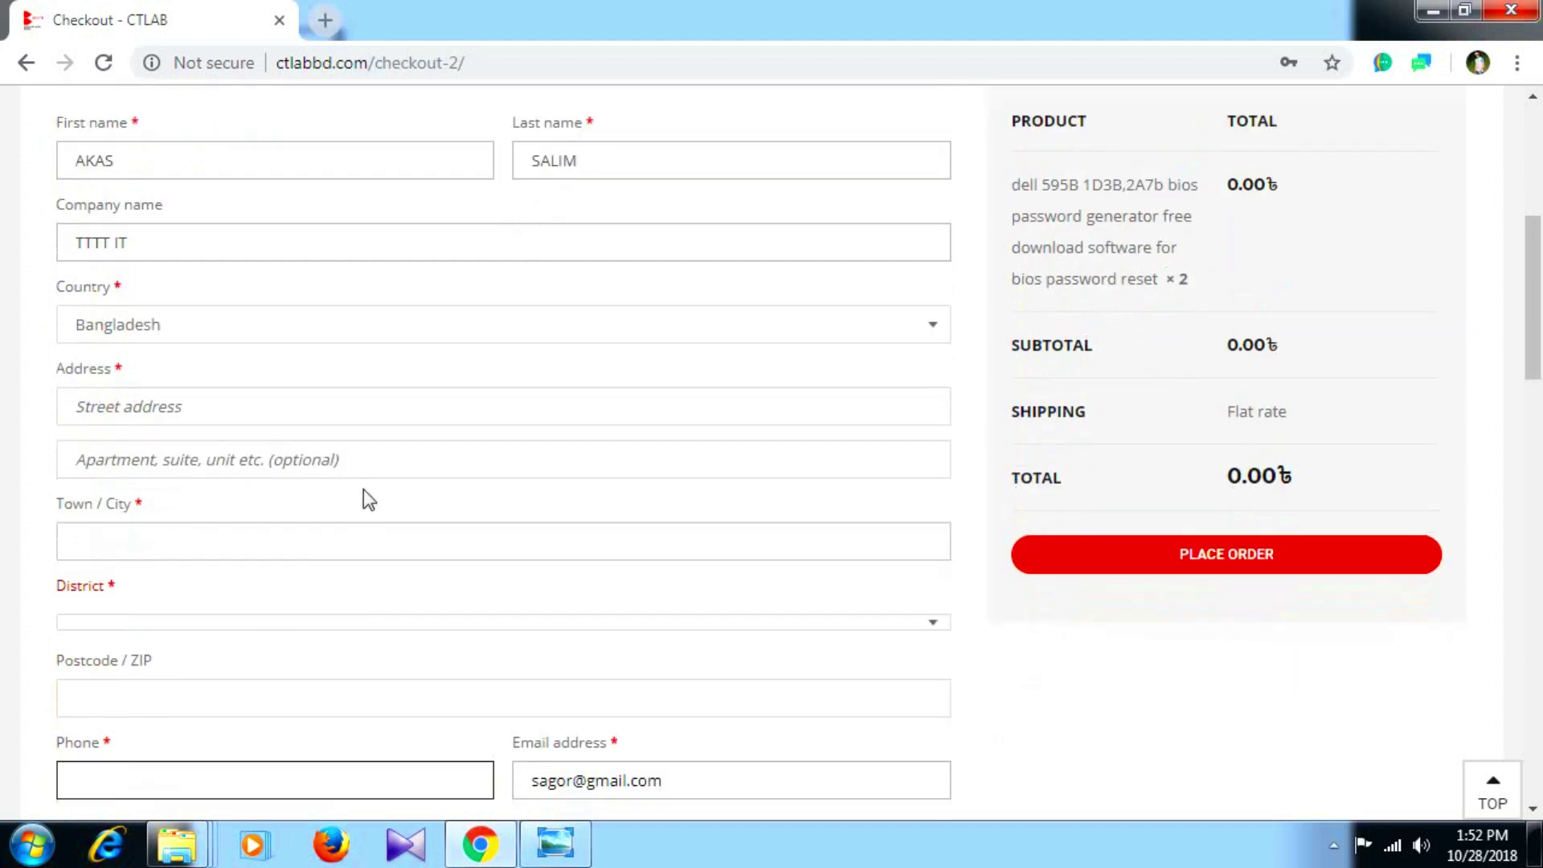
left_click(282, 407)
left_click(113, 455)
left_click(238, 460)
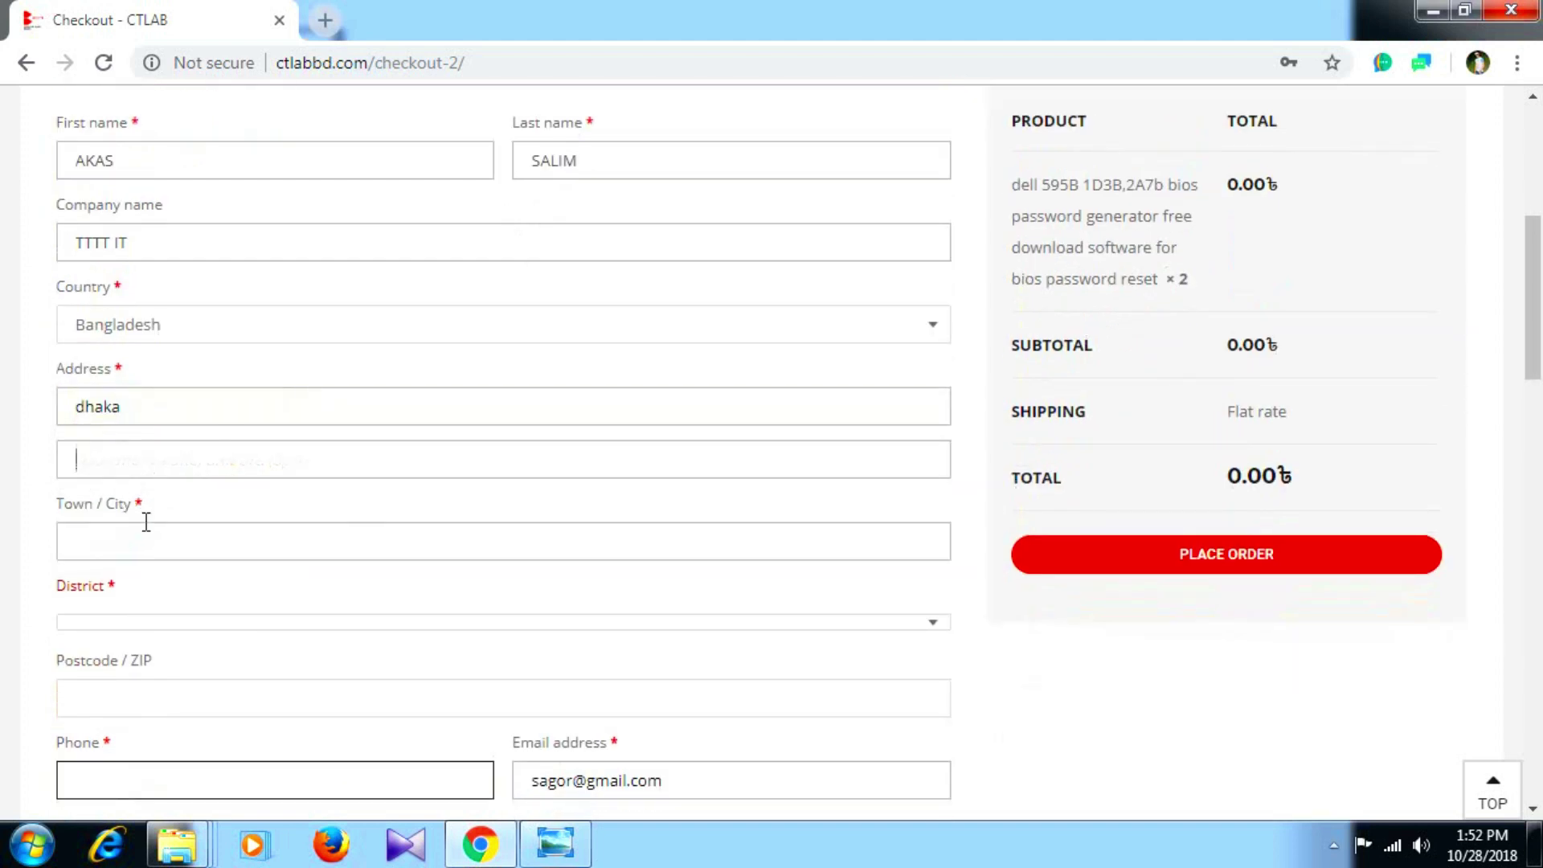
left_click(120, 556)
left_click(94, 593)
Select the Dhaka district and fill in the saved postcode.
scroll(144, 562, "down", 2)
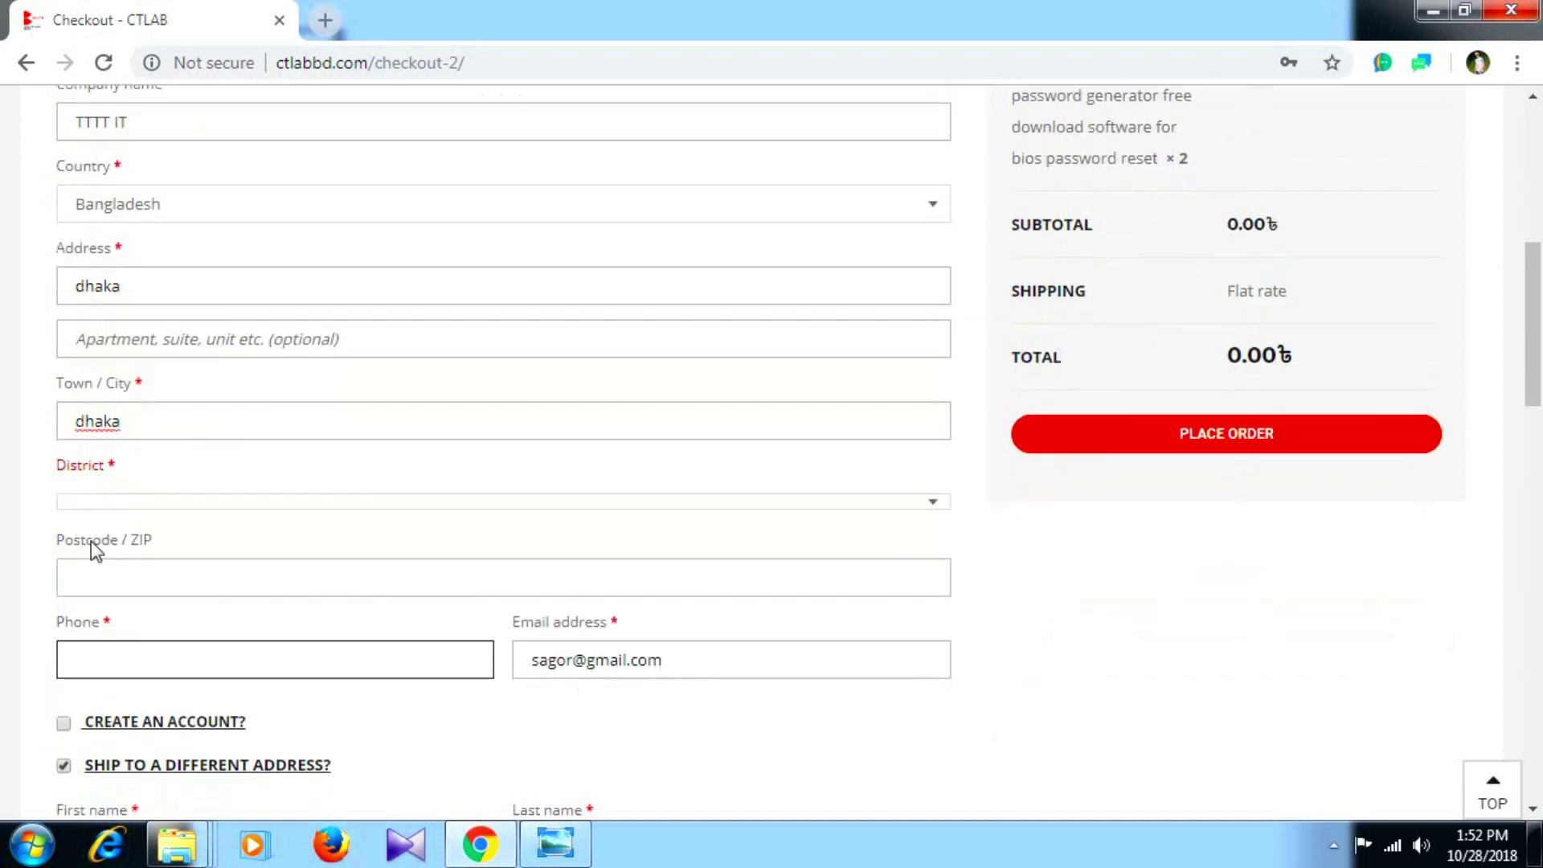
left_click(124, 501)
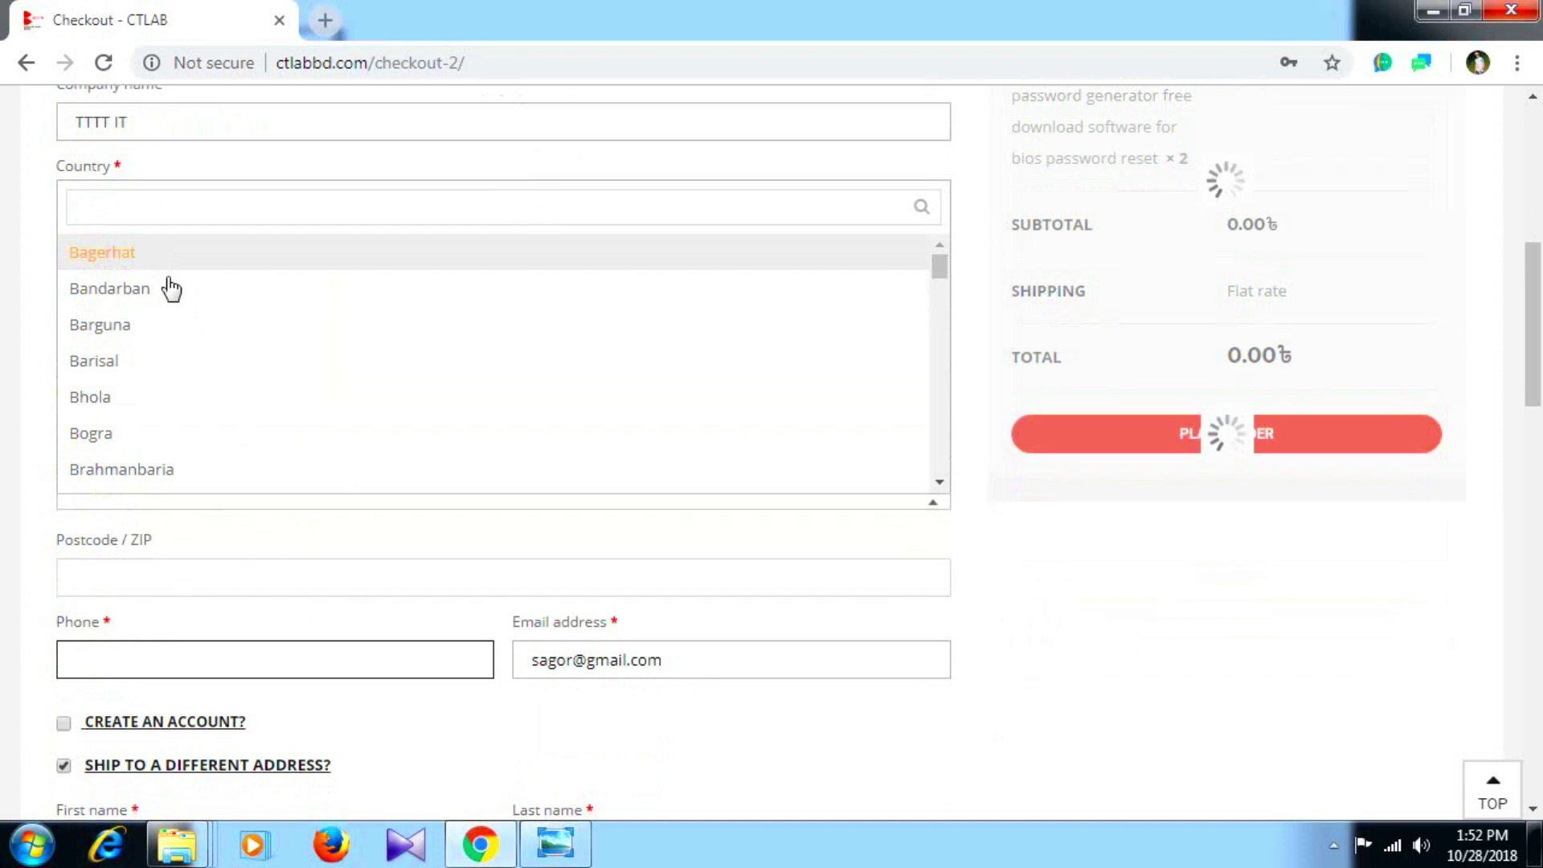
scroll(140, 406, "down", 3)
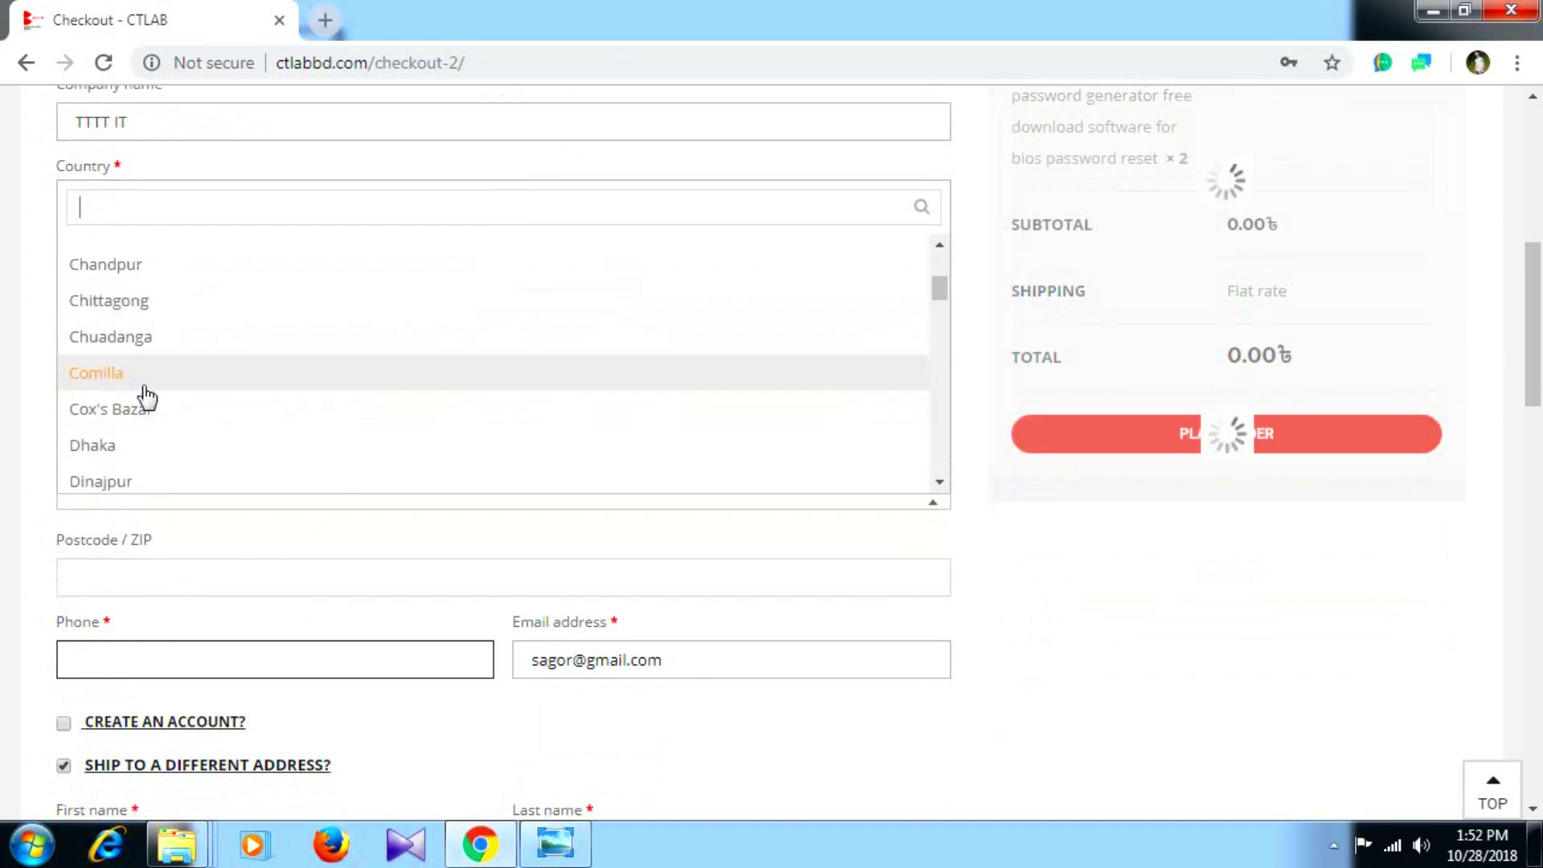
left_click(110, 439)
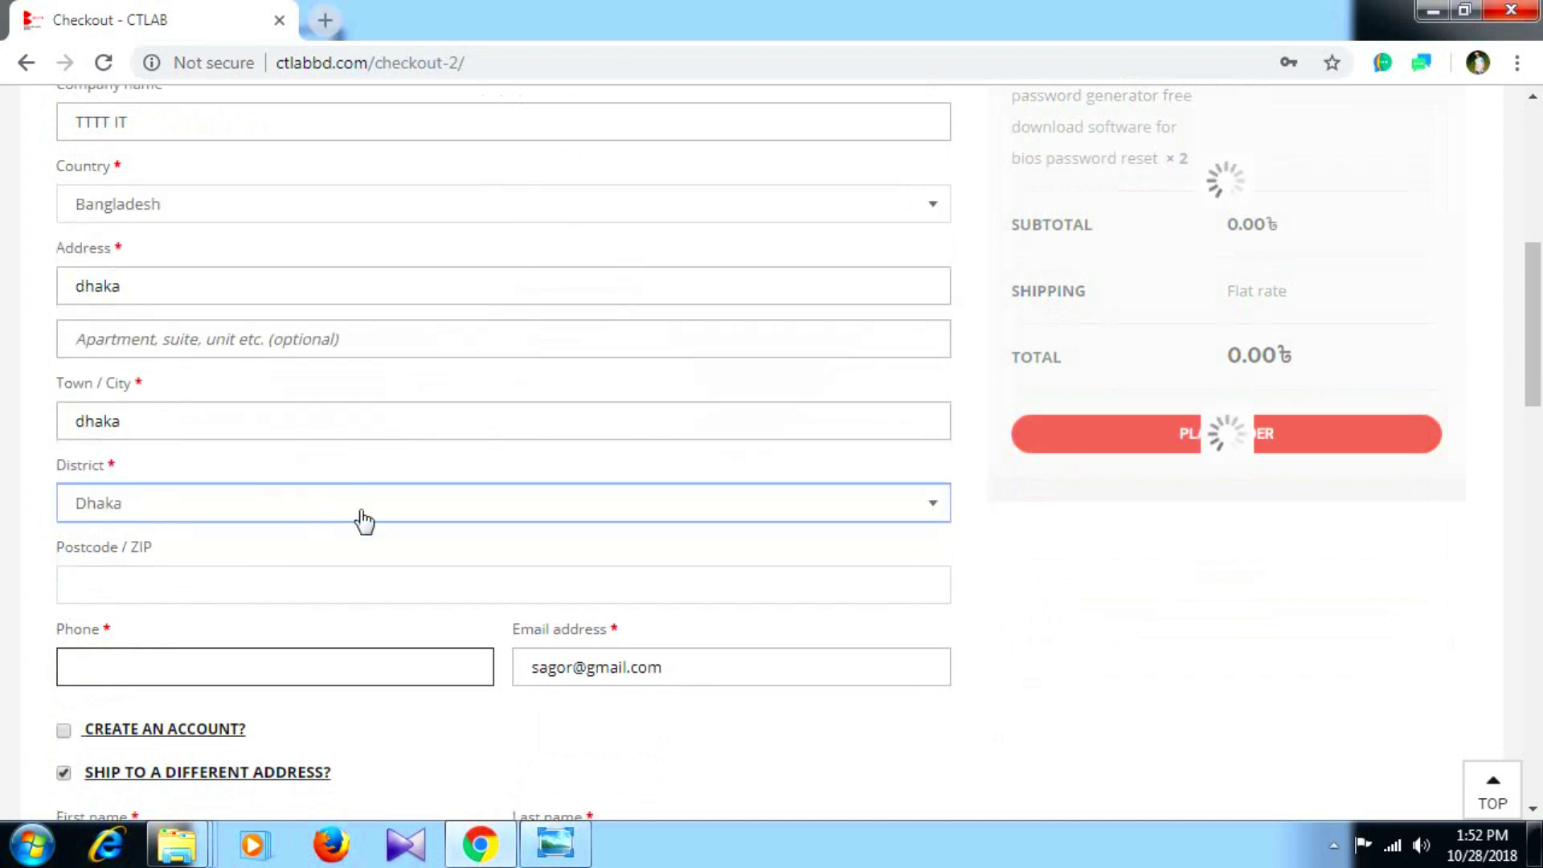
scroll(321, 506, "down", 2)
left_click(173, 460)
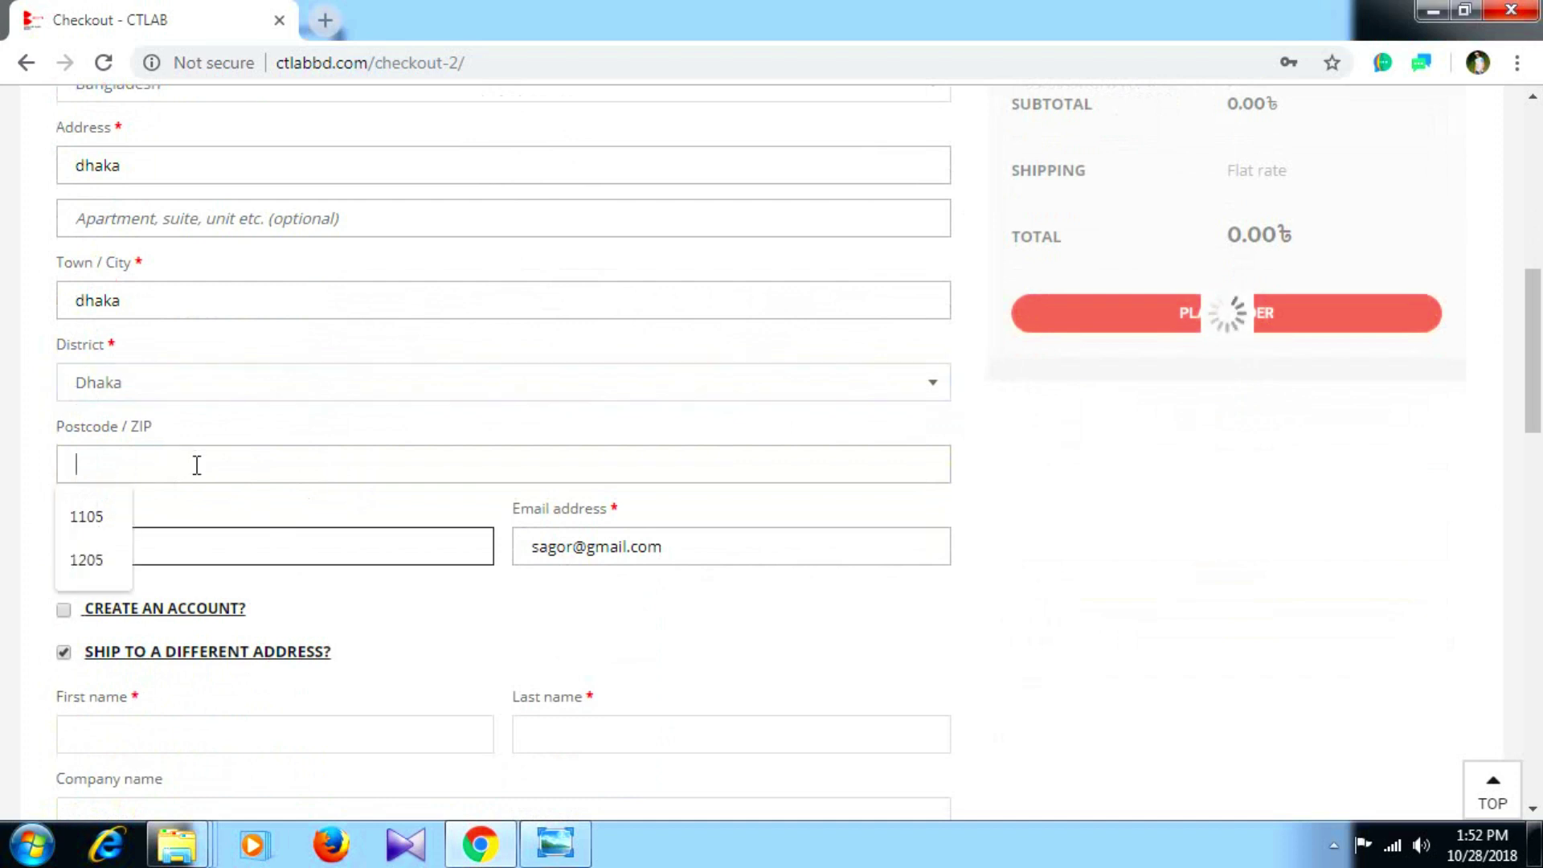
left_click(83, 562)
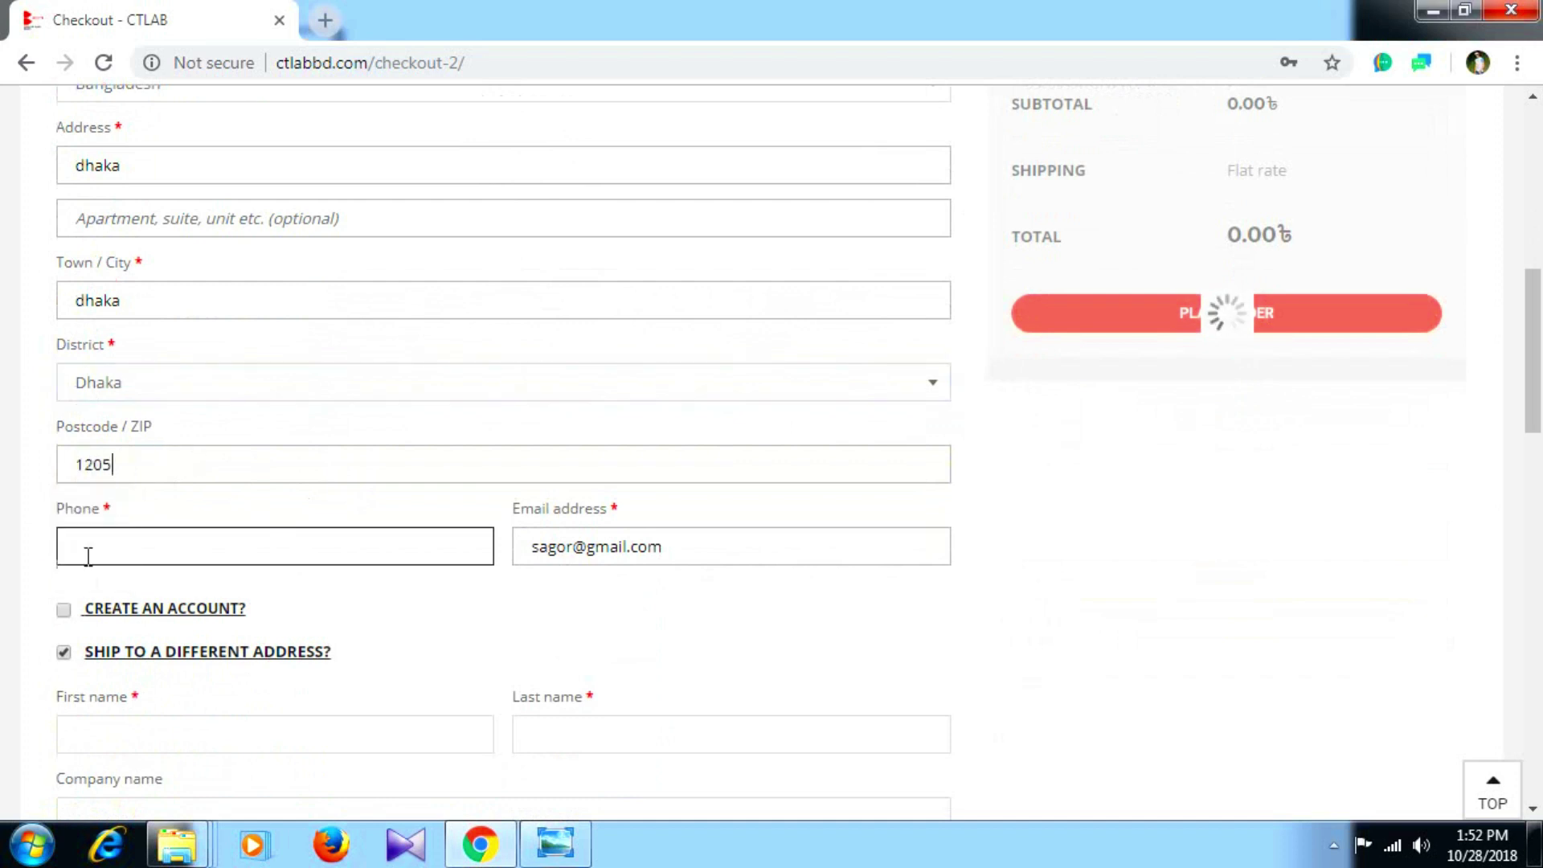
scroll(148, 425, "down", 2)
Enter the billing phone number and replace the pre-filled e-mail address.
left_click(231, 424)
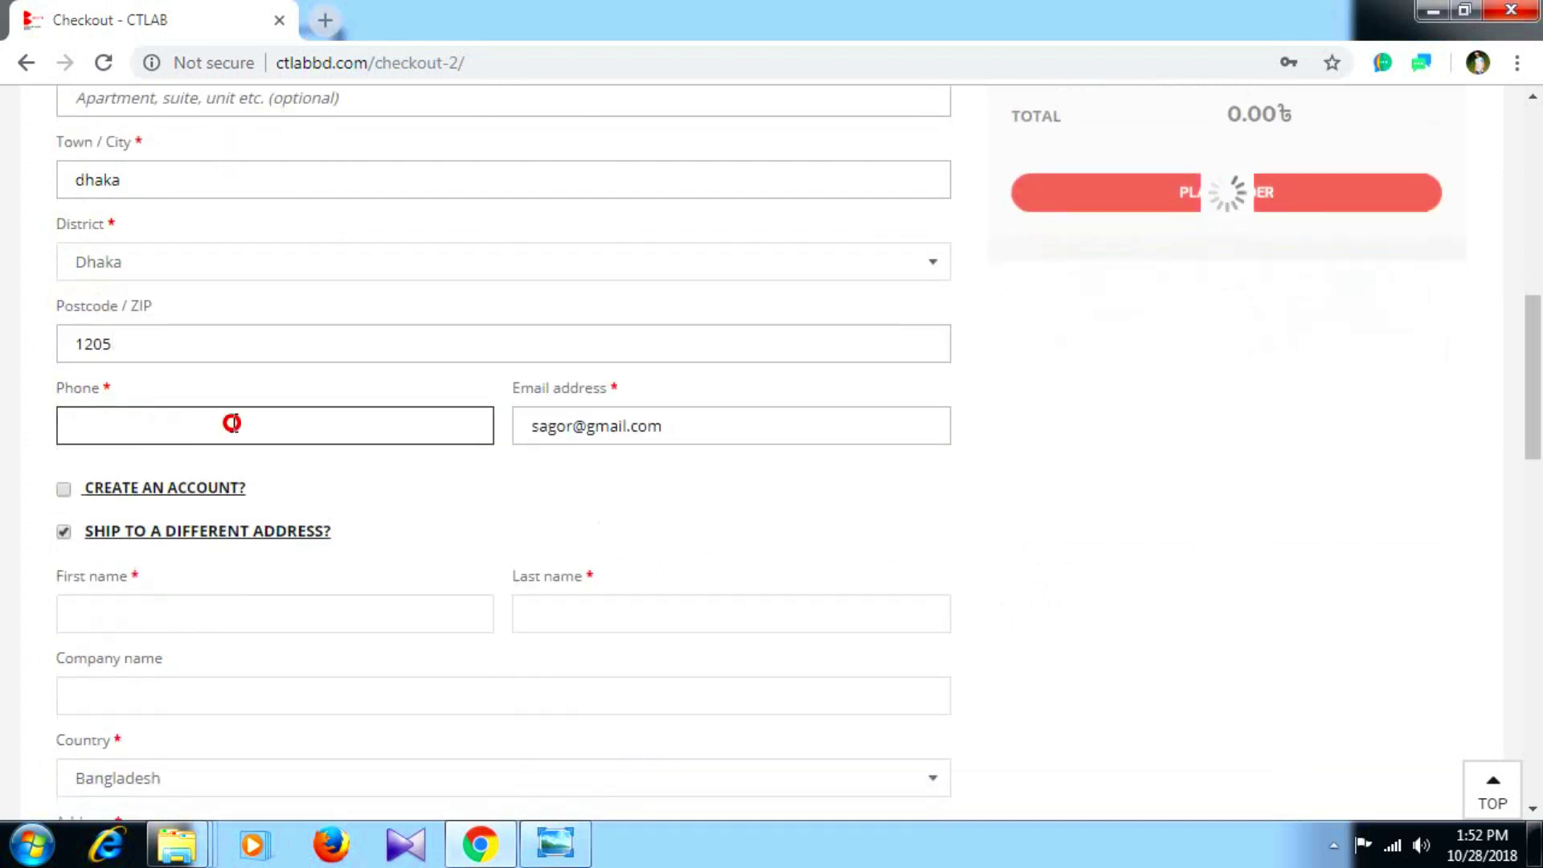
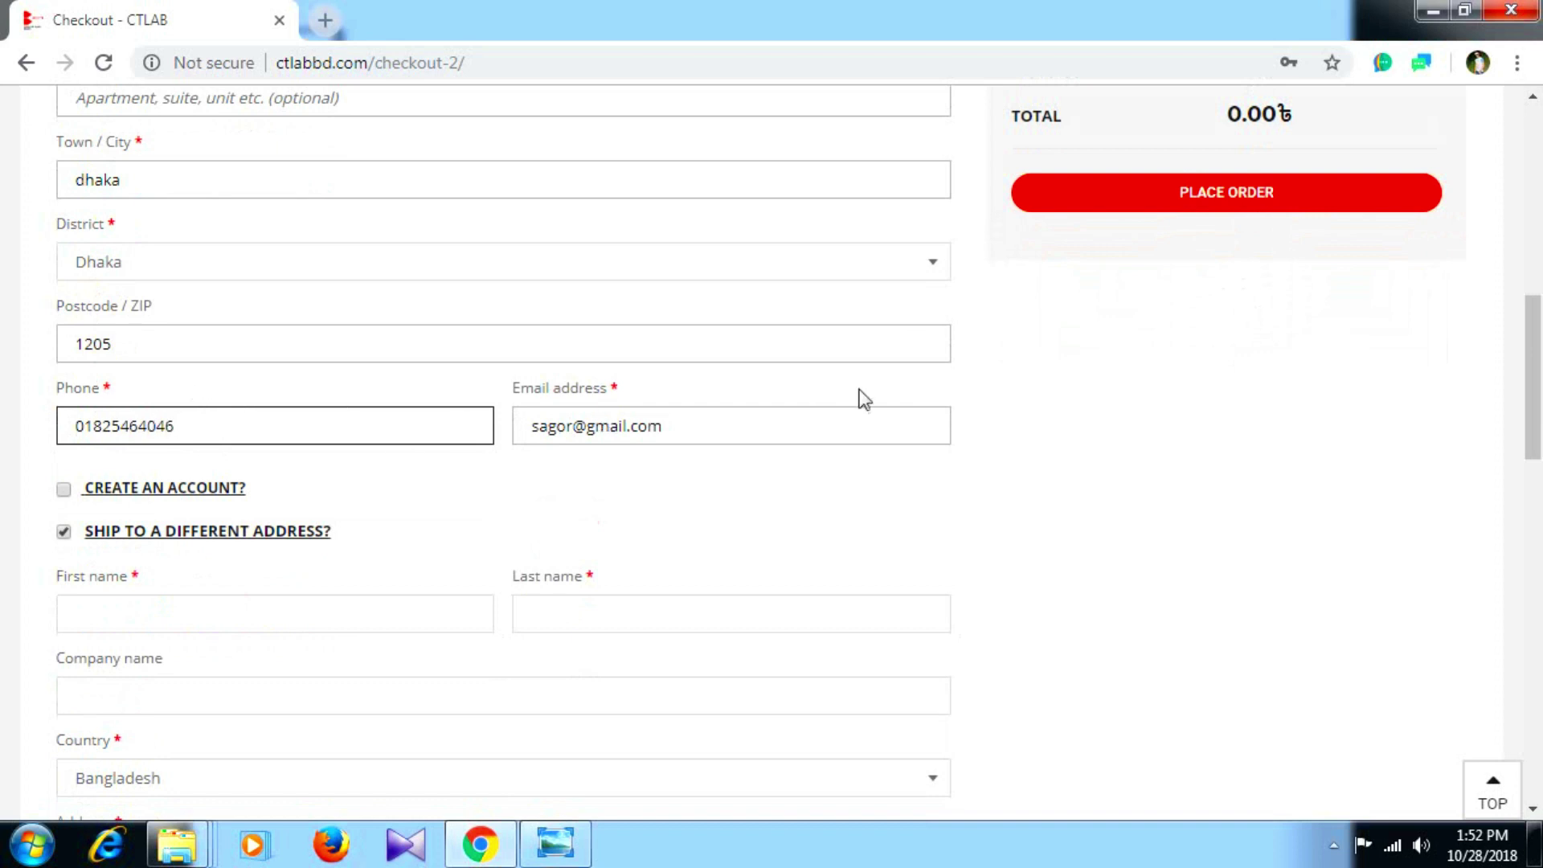
left_click_drag(744, 420, 490, 426)
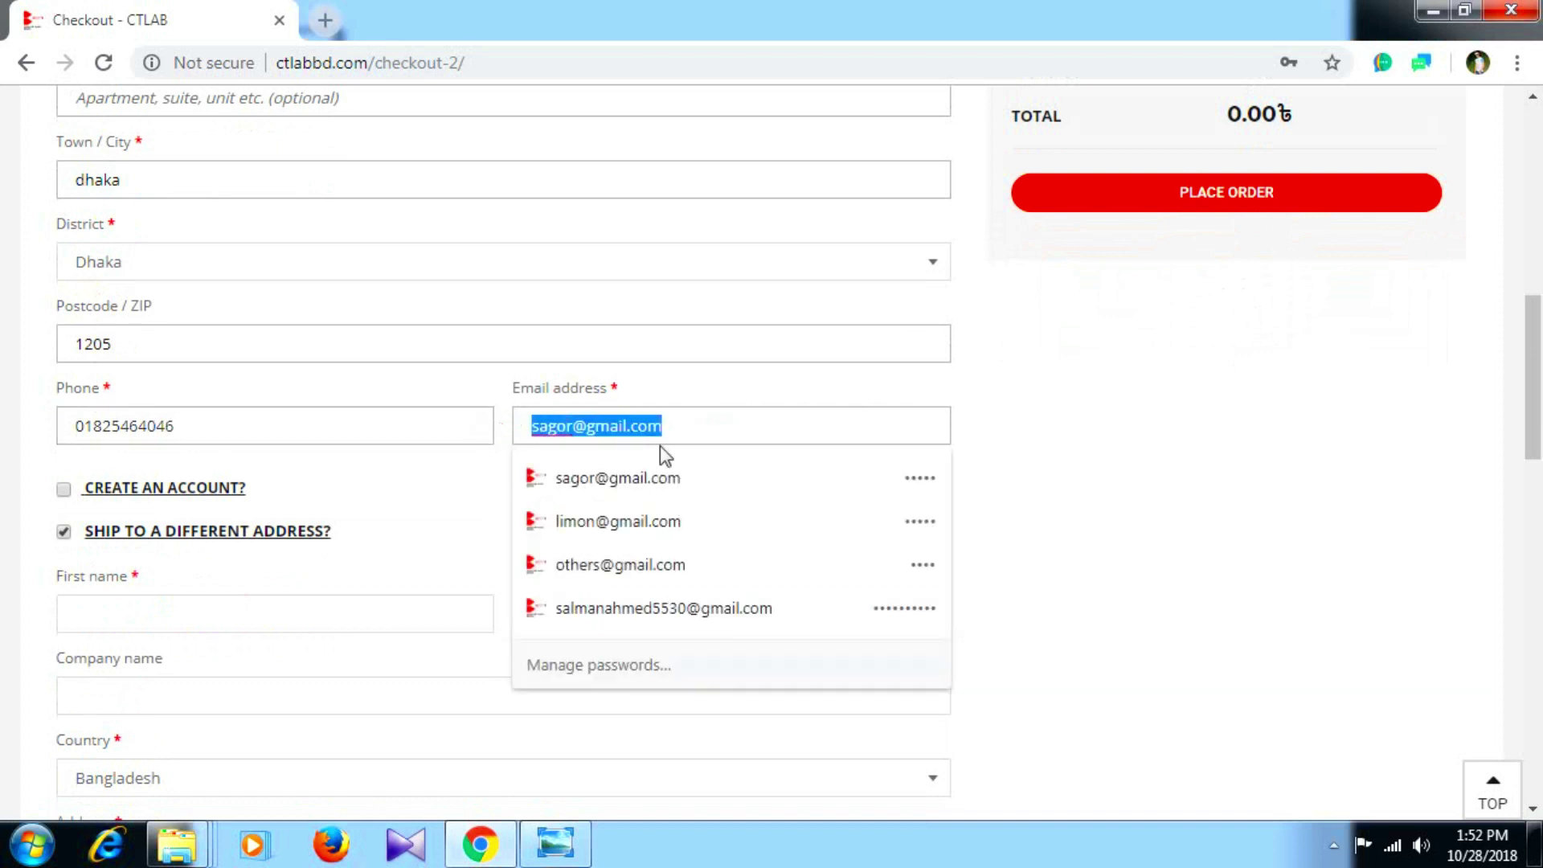
scroll(1130, 390, "up", 8)
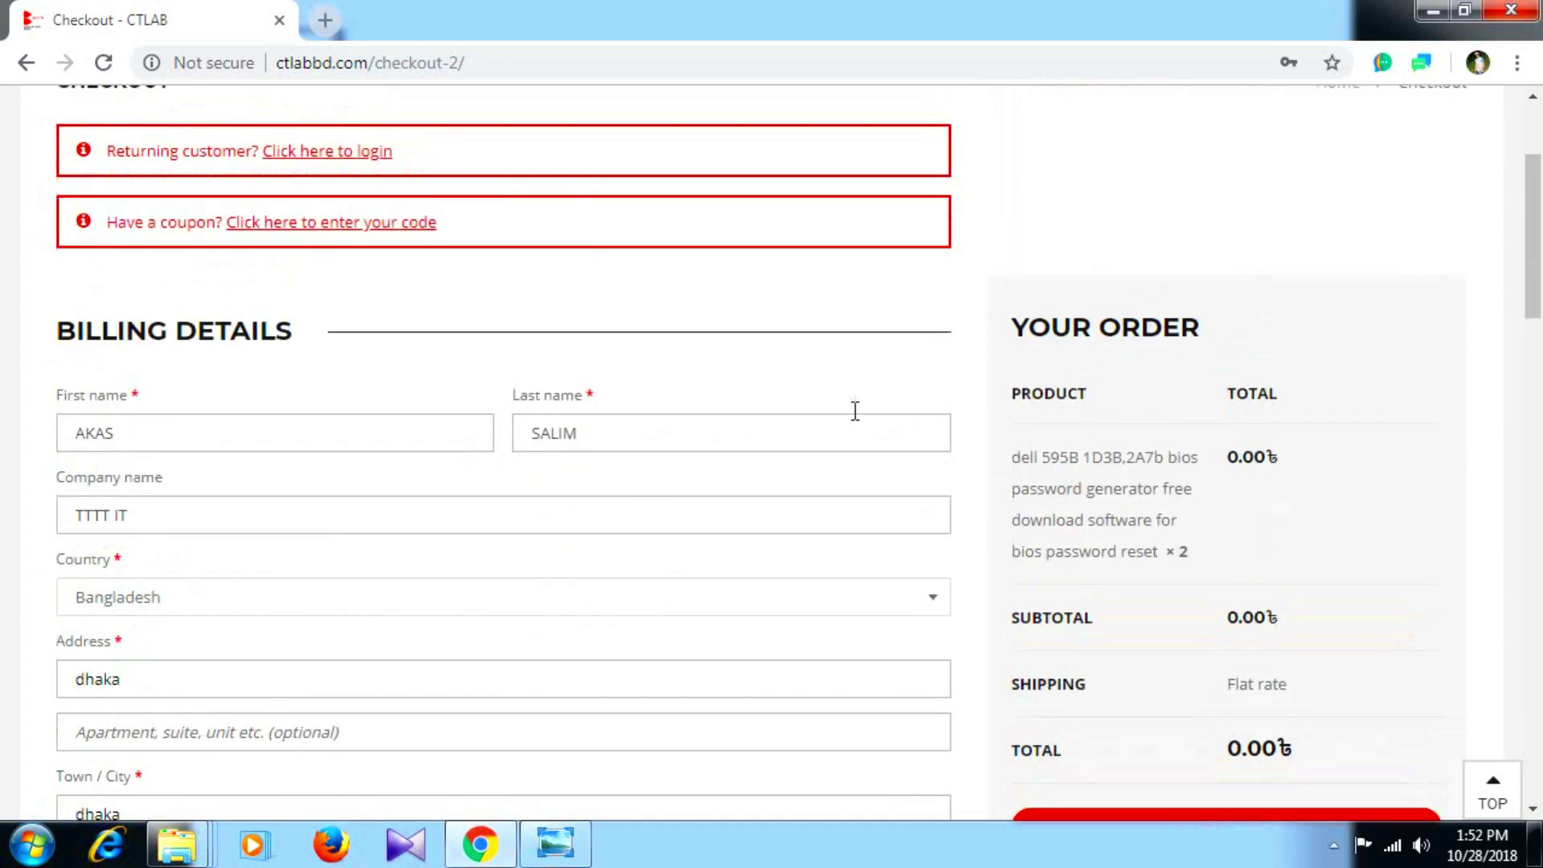
scroll(711, 451, "down", 15)
scroll(804, 426, "up", 4)
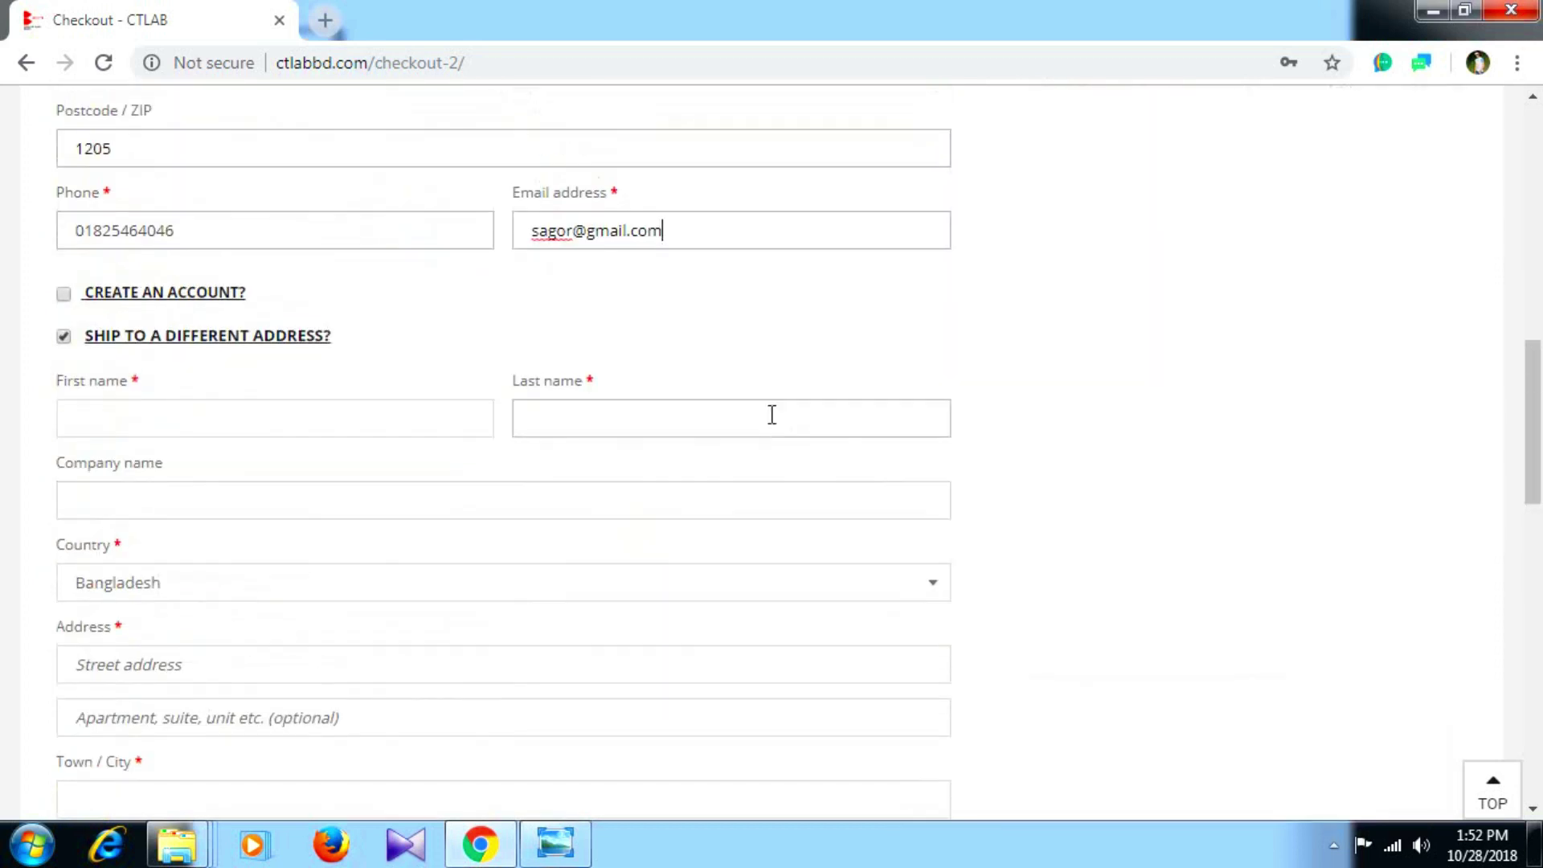
scroll(772, 415, "up", 2)
left_click_drag(724, 351, 472, 358)
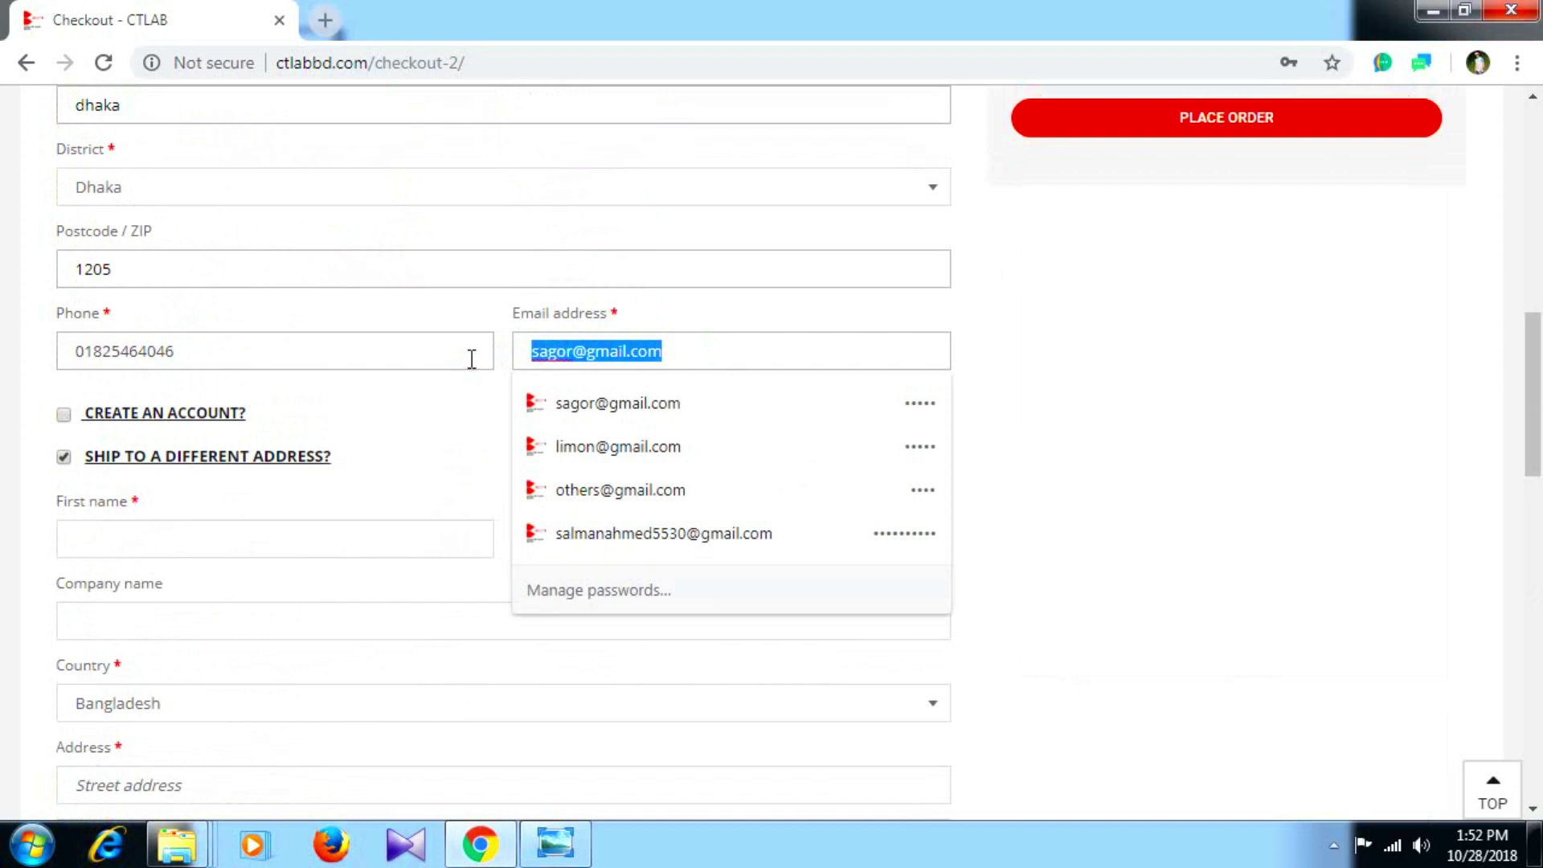
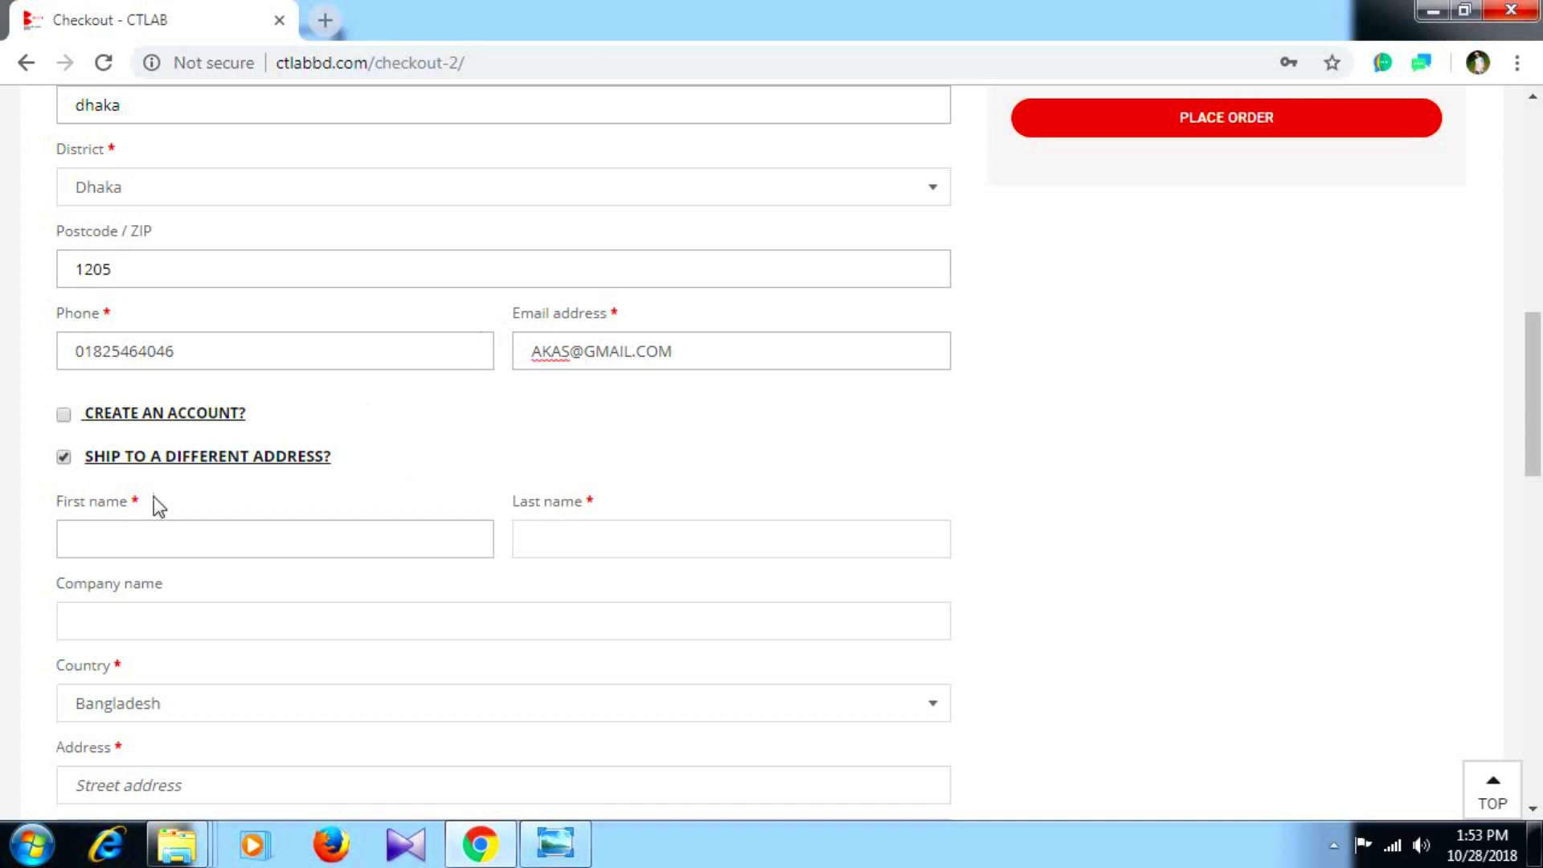
Turn off separate shipping, enable Create an account, and enter an account password.
left_click(64, 457)
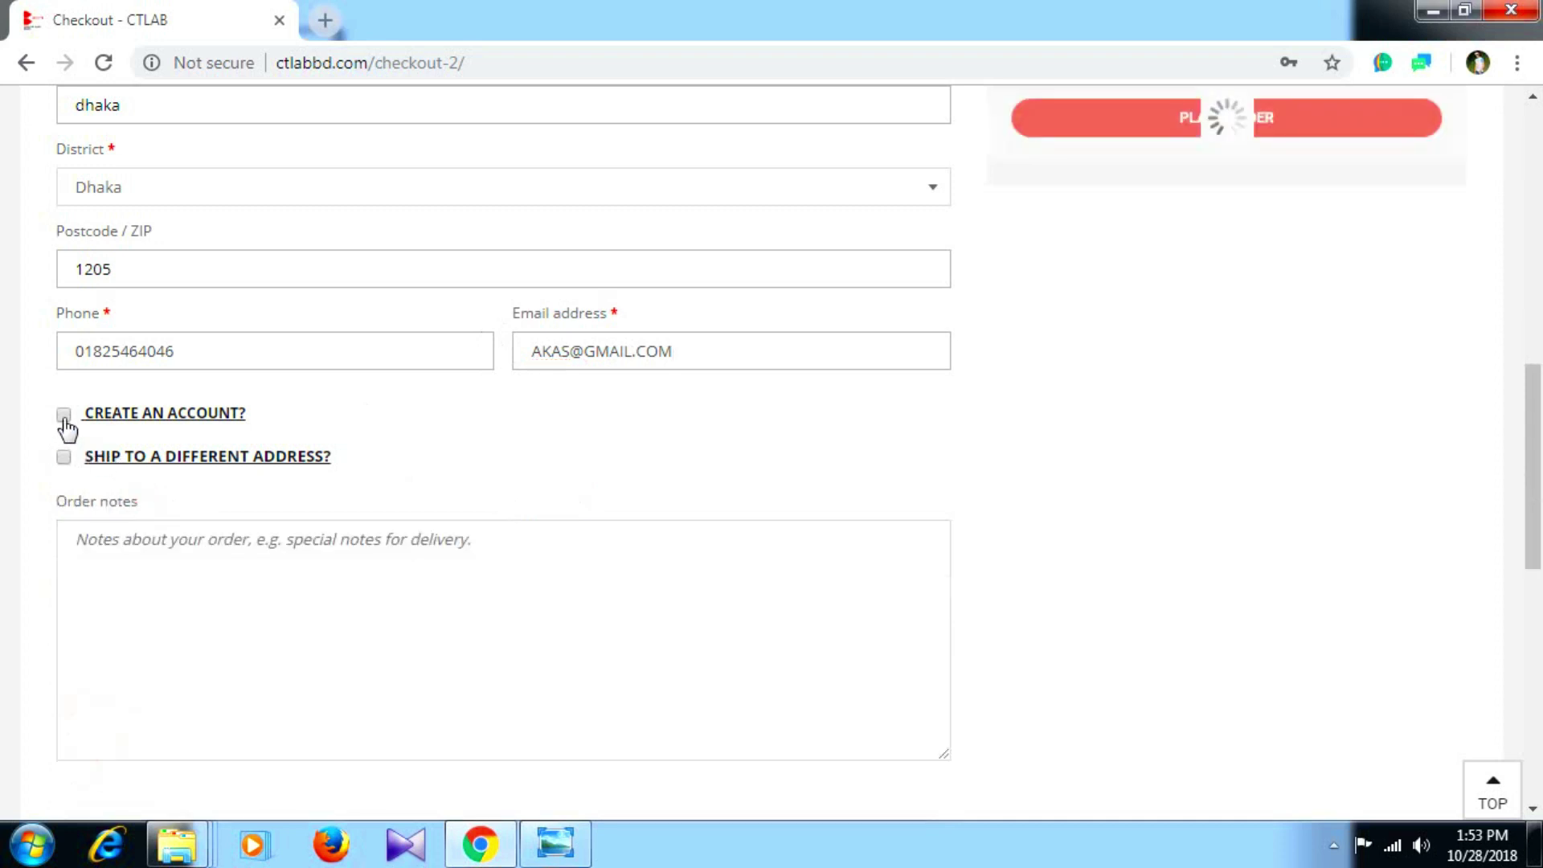
left_click(63, 414)
left_click(144, 488)
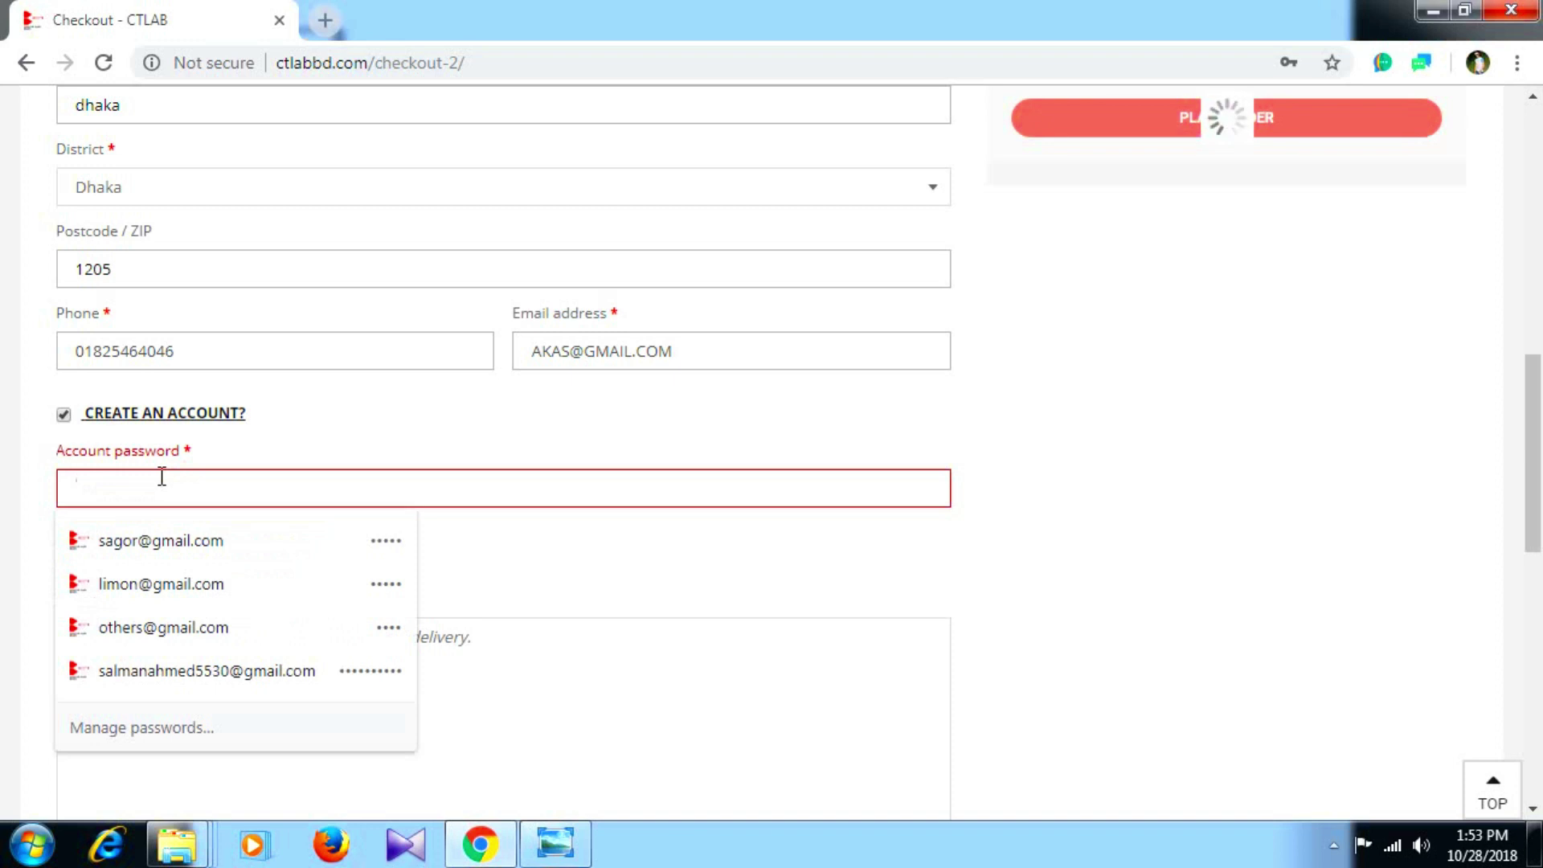
type("12345")
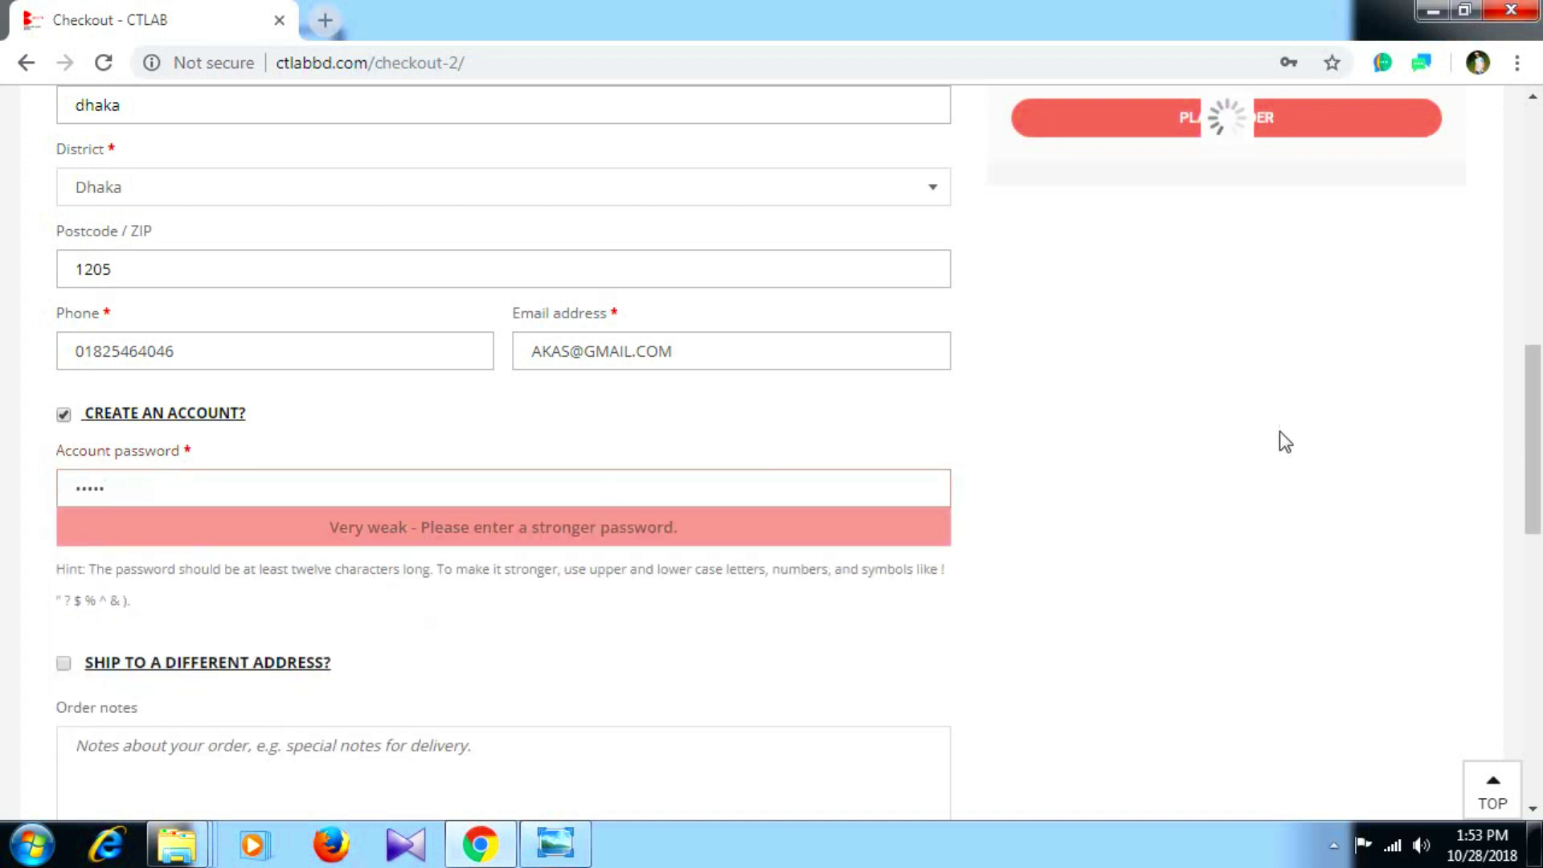
scroll(1256, 576, "up", 7)
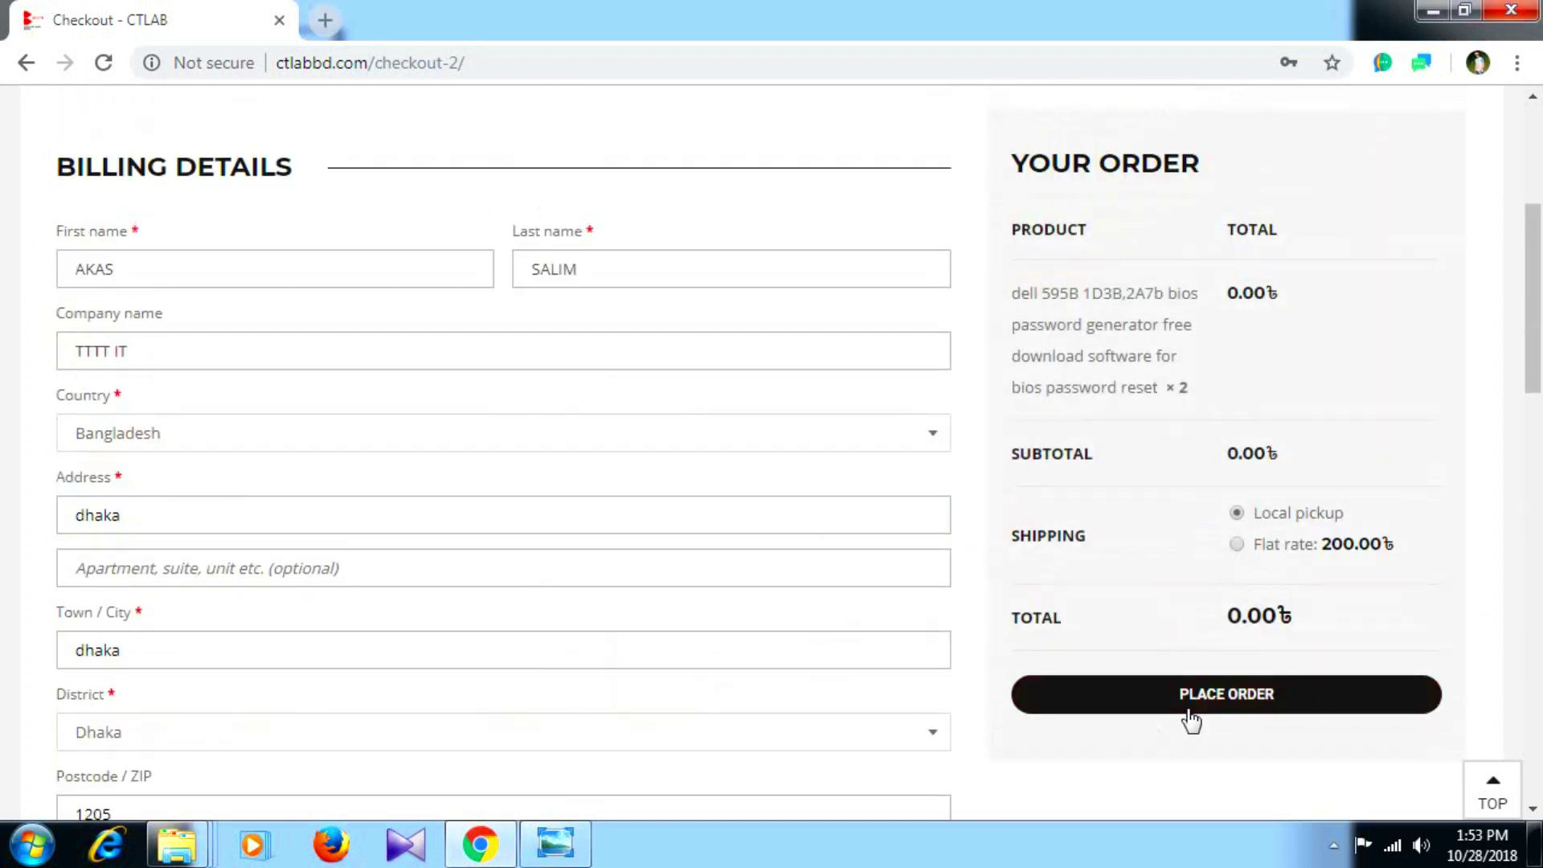
left_click(1191, 721)
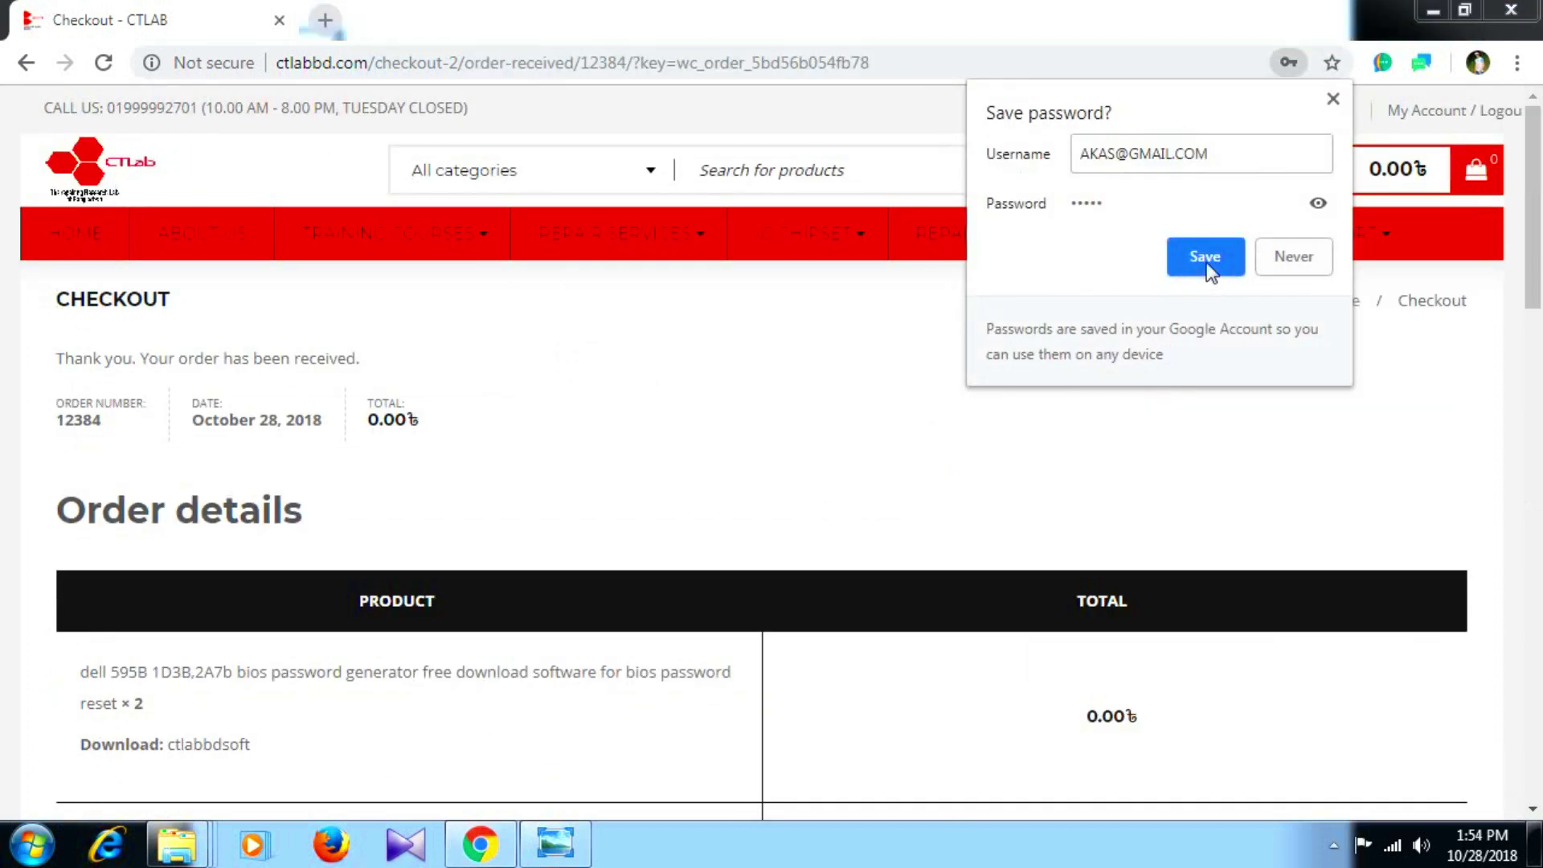
left_click(1206, 257)
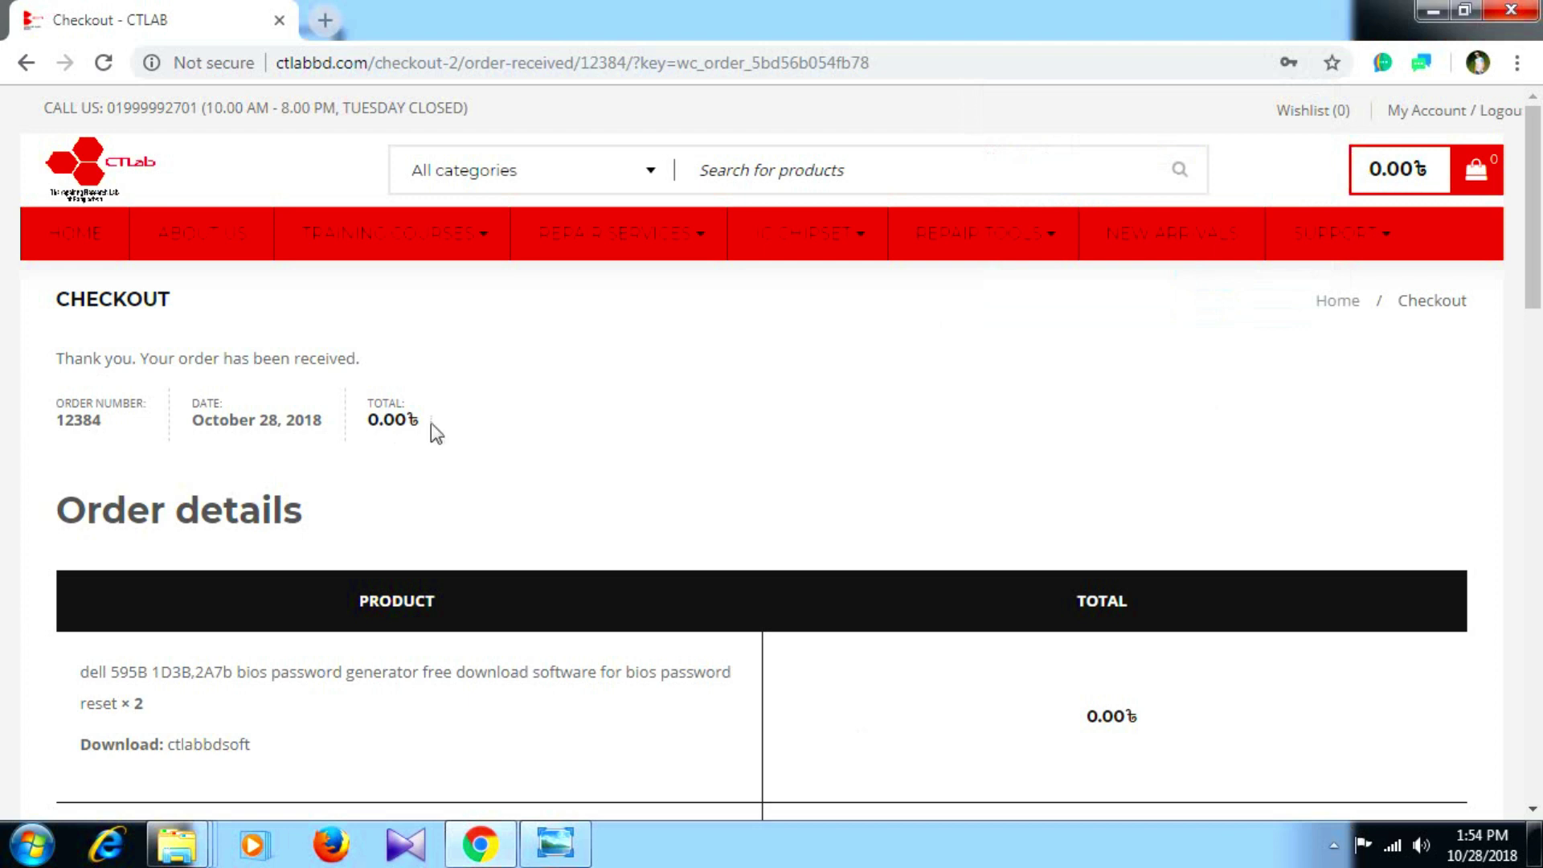
scroll(373, 493, "down", 2)
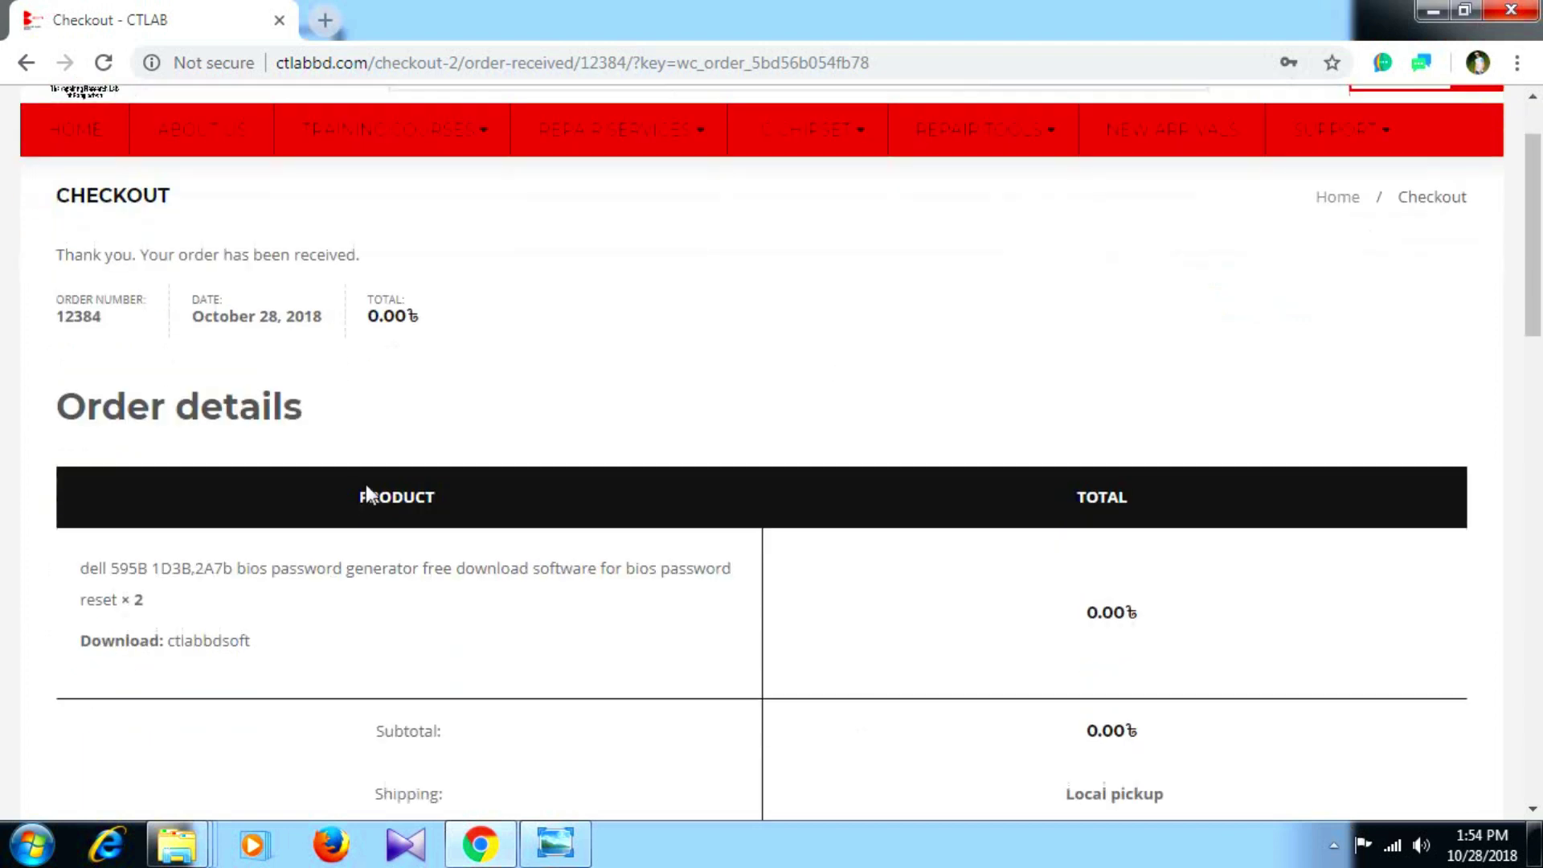
scroll(640, 440, "up", 2)
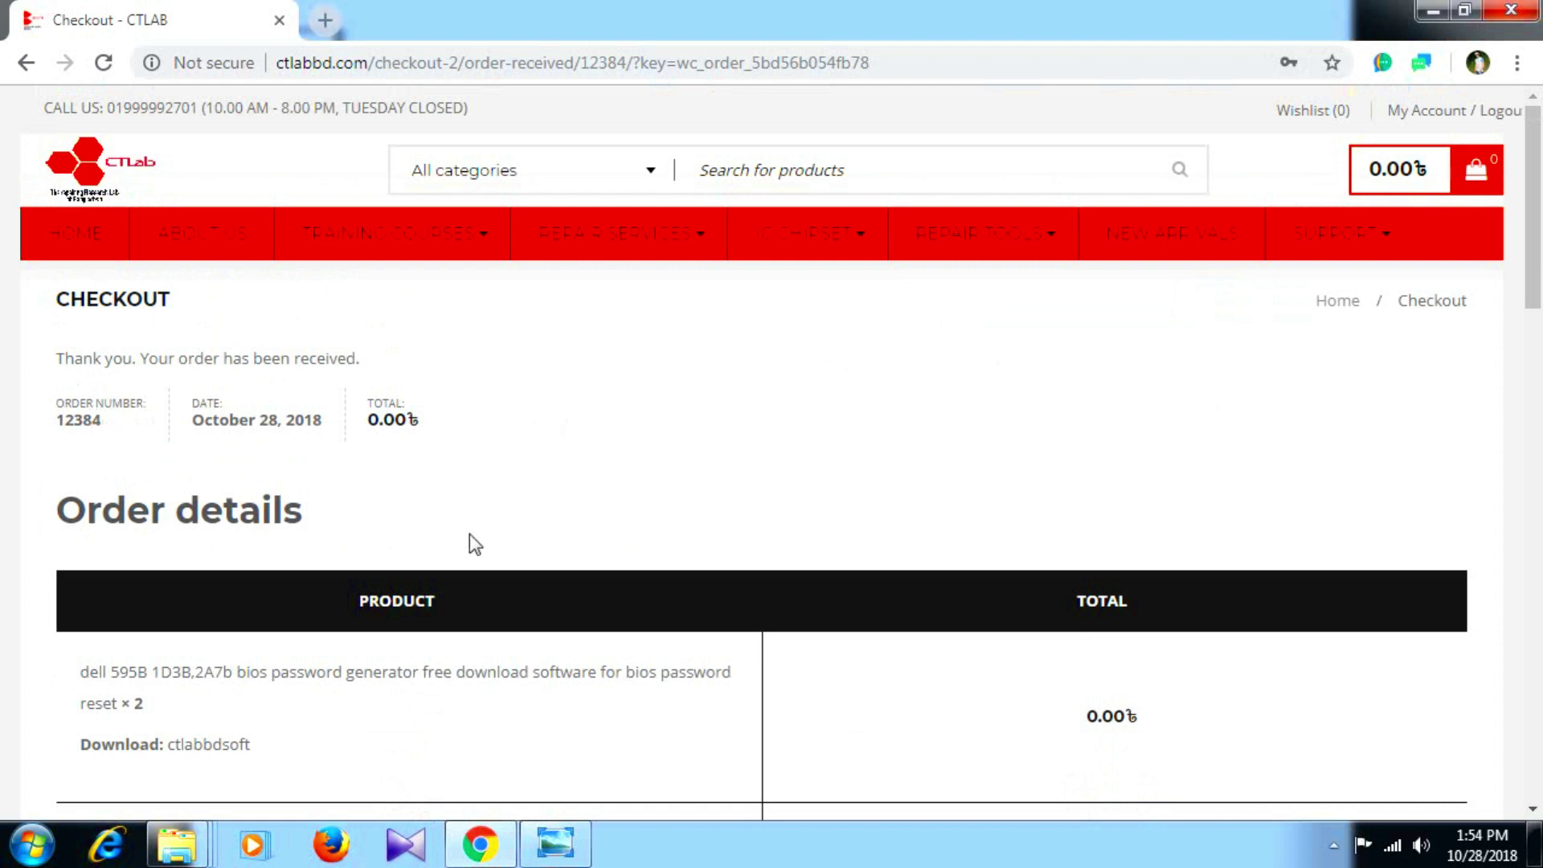
scroll(469, 533, "down", 4)
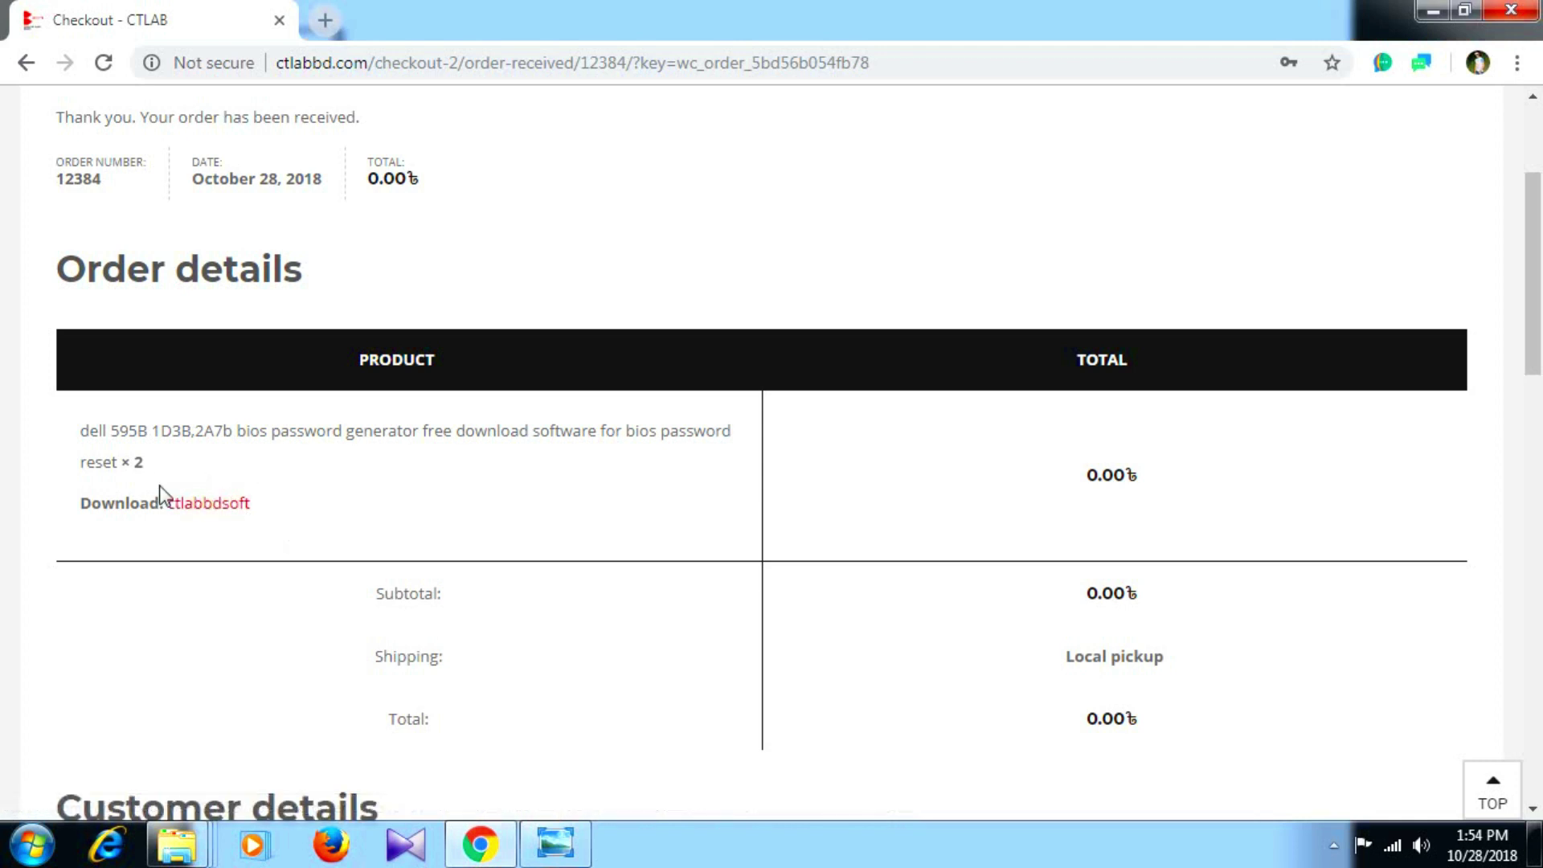
Download the DELL-595B-Bios-Master-Key-Generator zip from the order's ctlabbdsoft link.
left_click(224, 503)
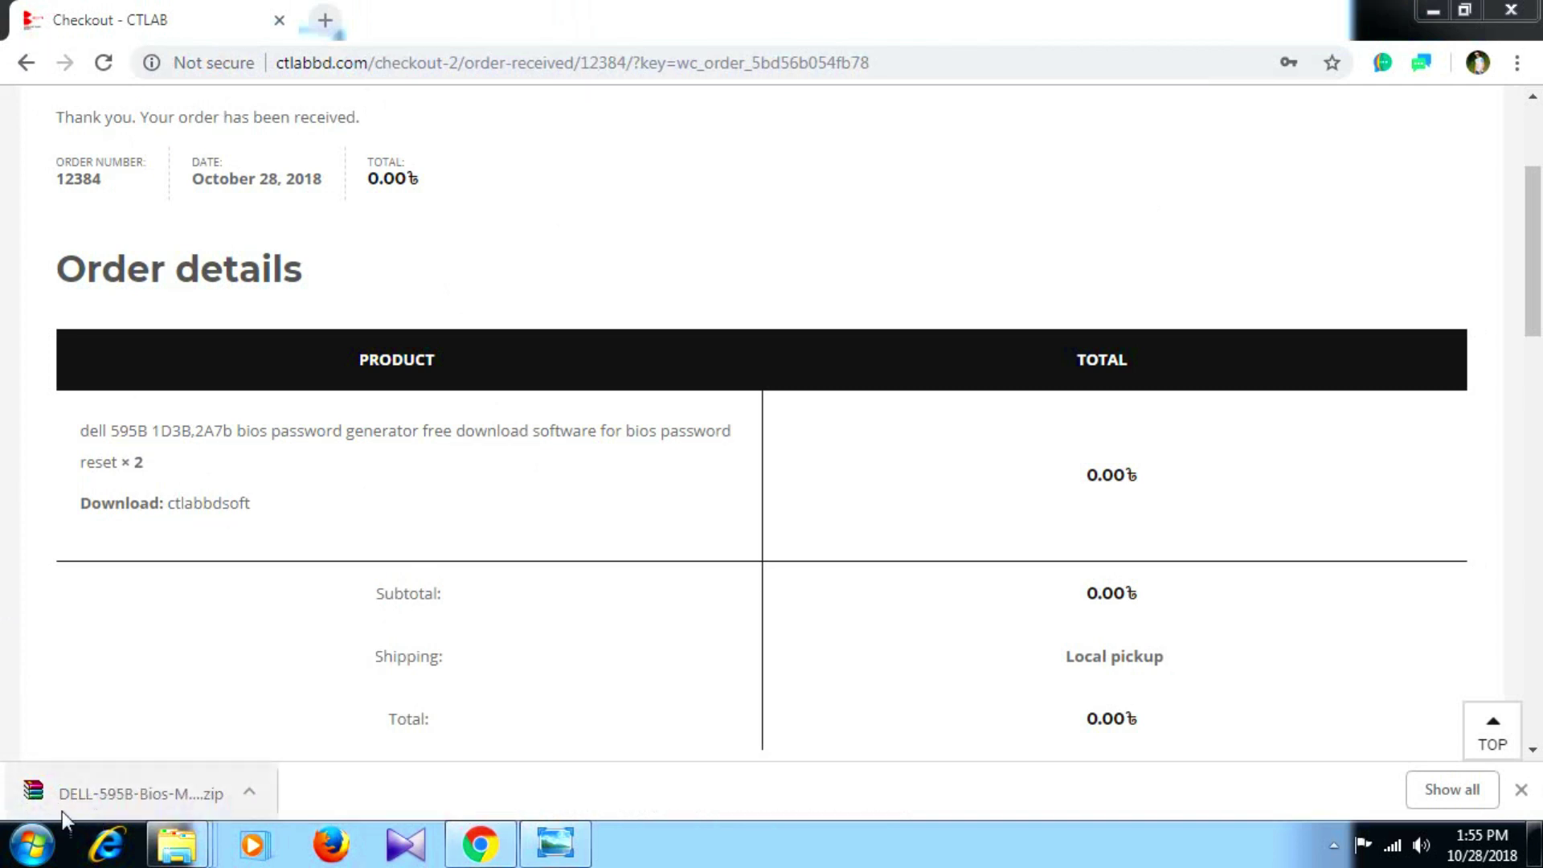
left_click(250, 793)
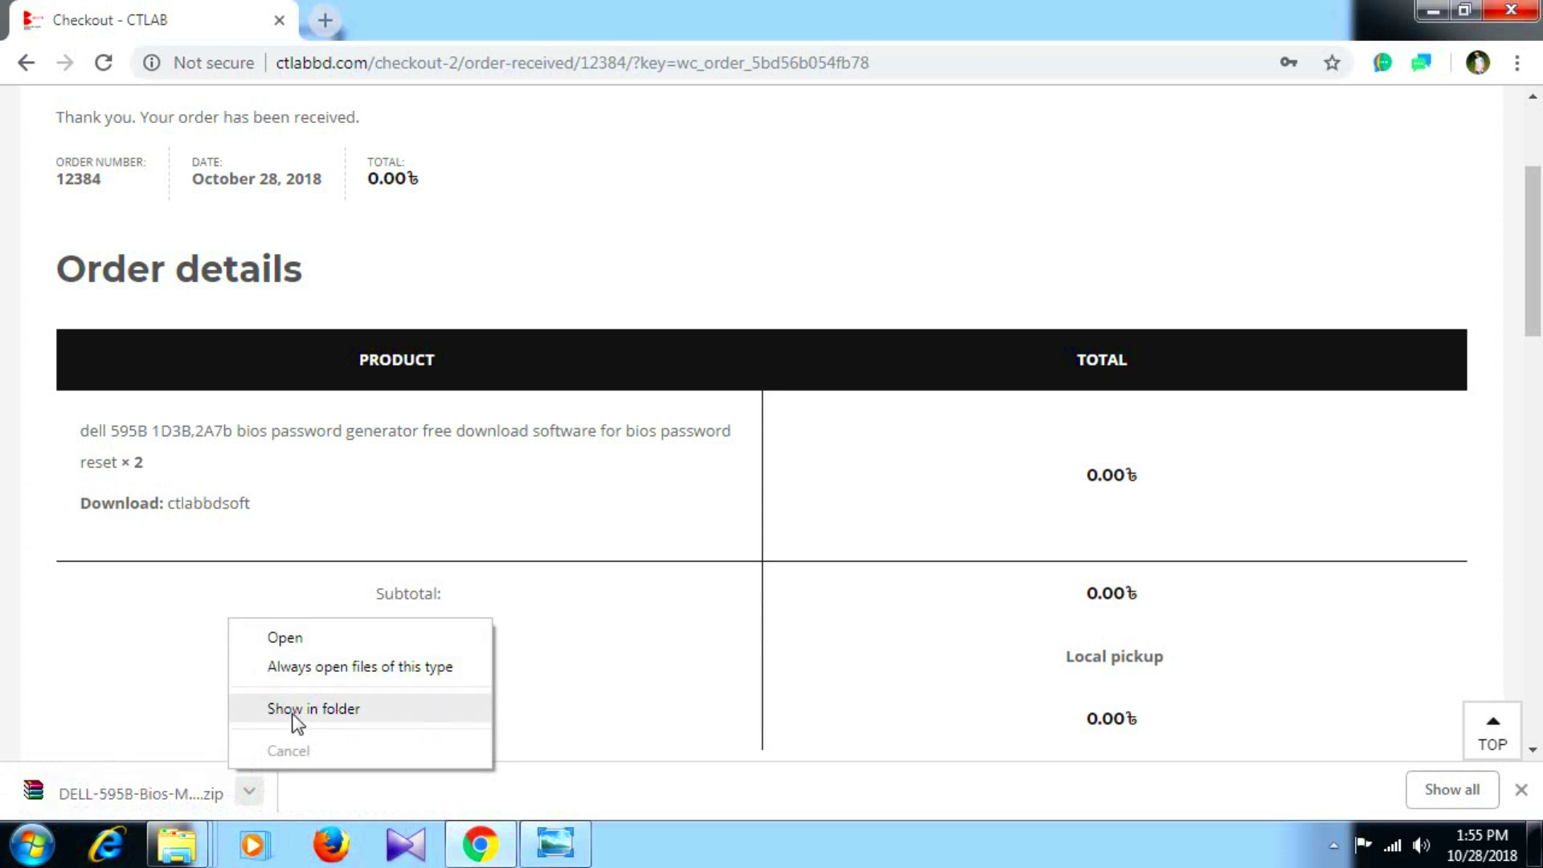
Show the zip in Downloads and extract it with WinRAR to the DELL-595B-Bios-Master-Key-Generator-DJB3000 folder.
left_click(360, 709)
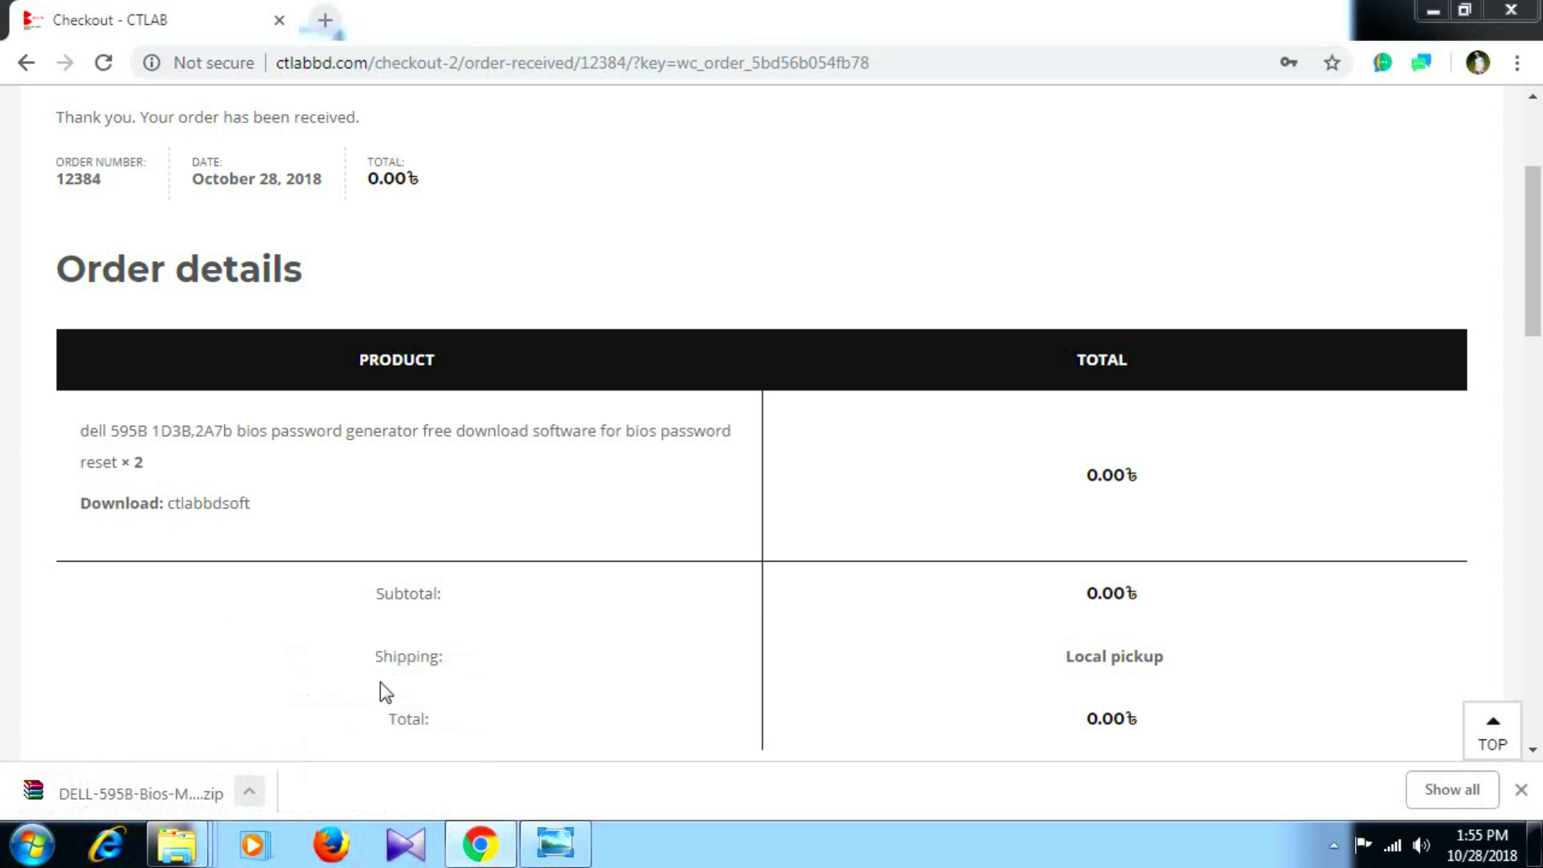
right_click(1053, 540)
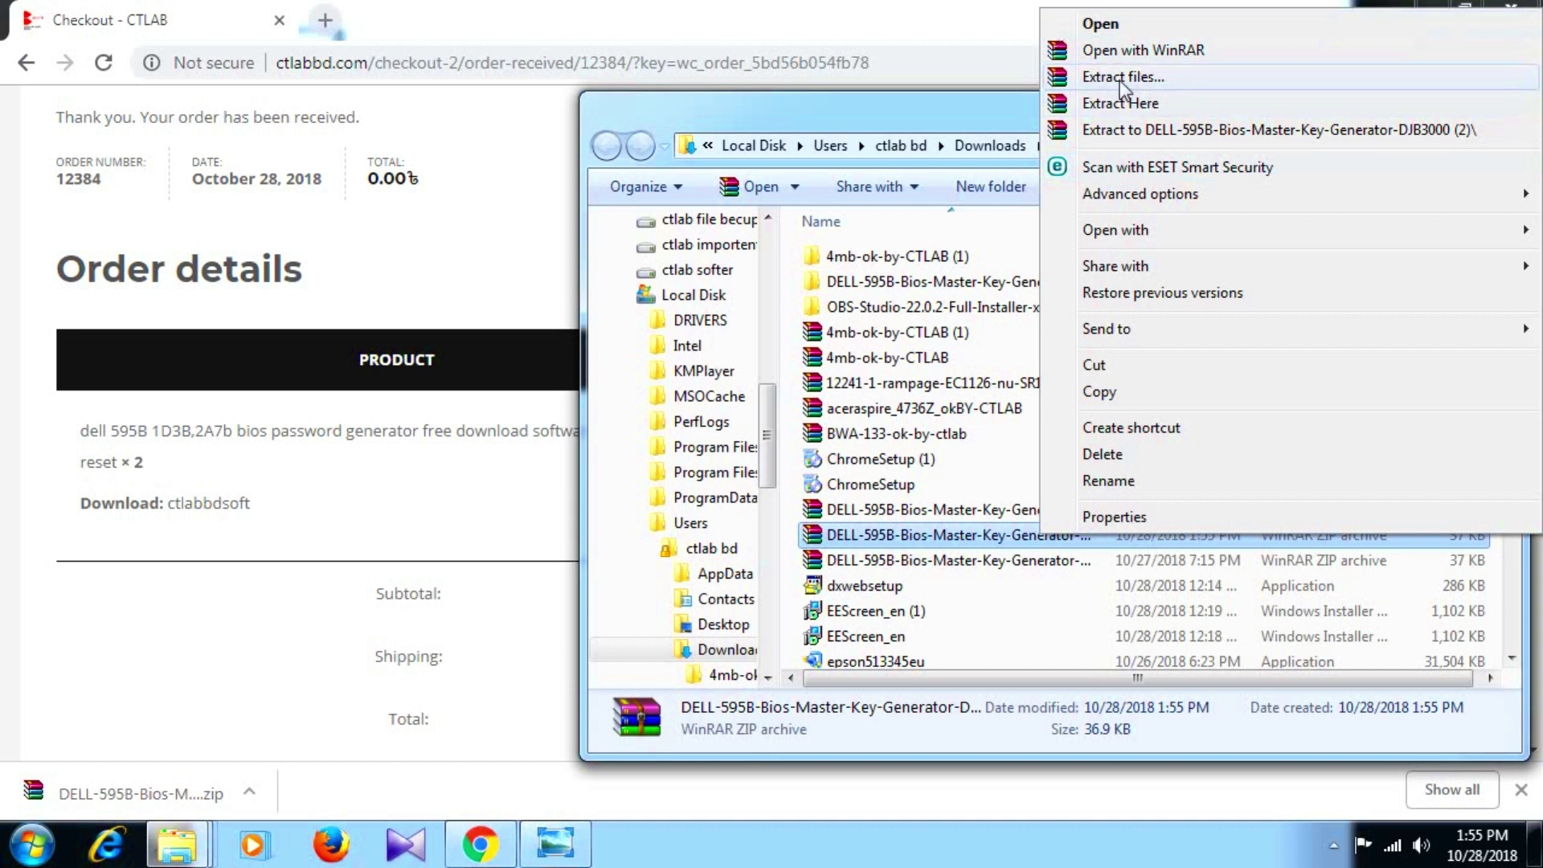
left_click(1121, 78)
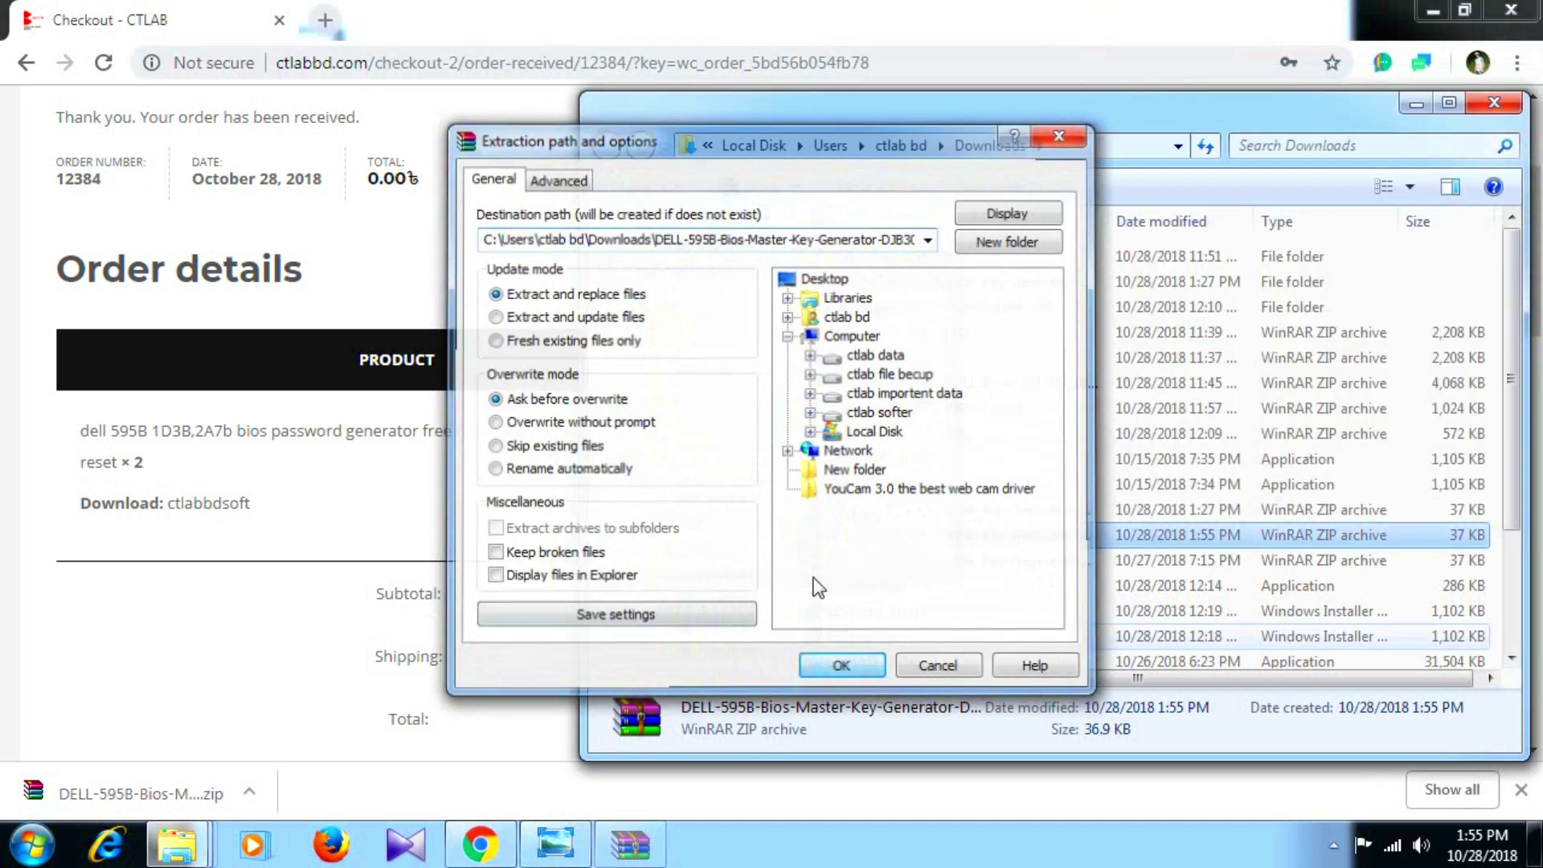
key("Return")
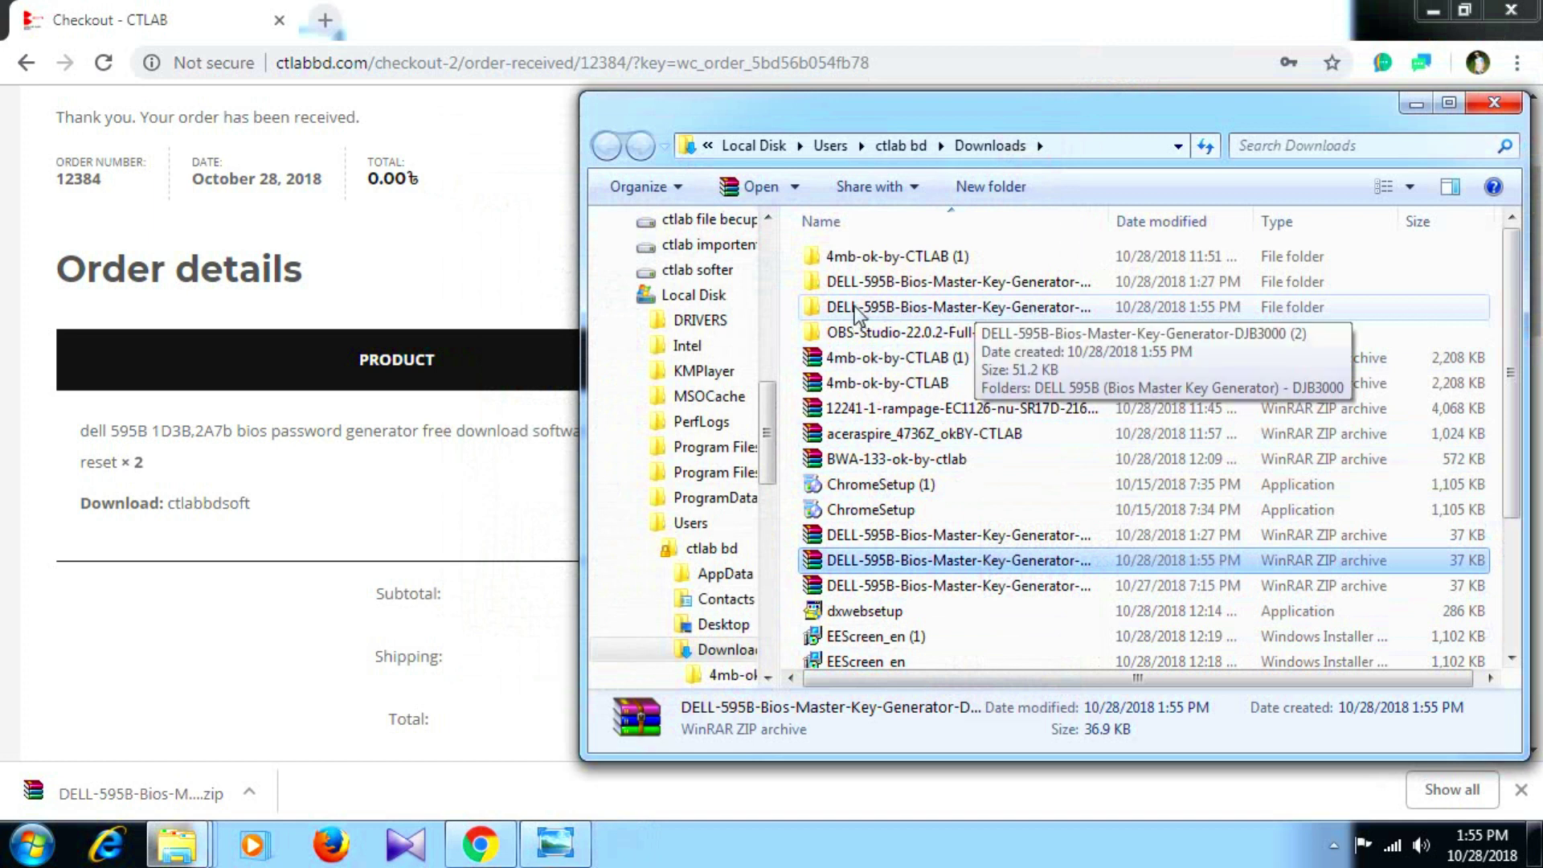
Open the DELL-595B folder and its DELL 595B subfolder, then run the dell key generator.
left_click(915, 310)
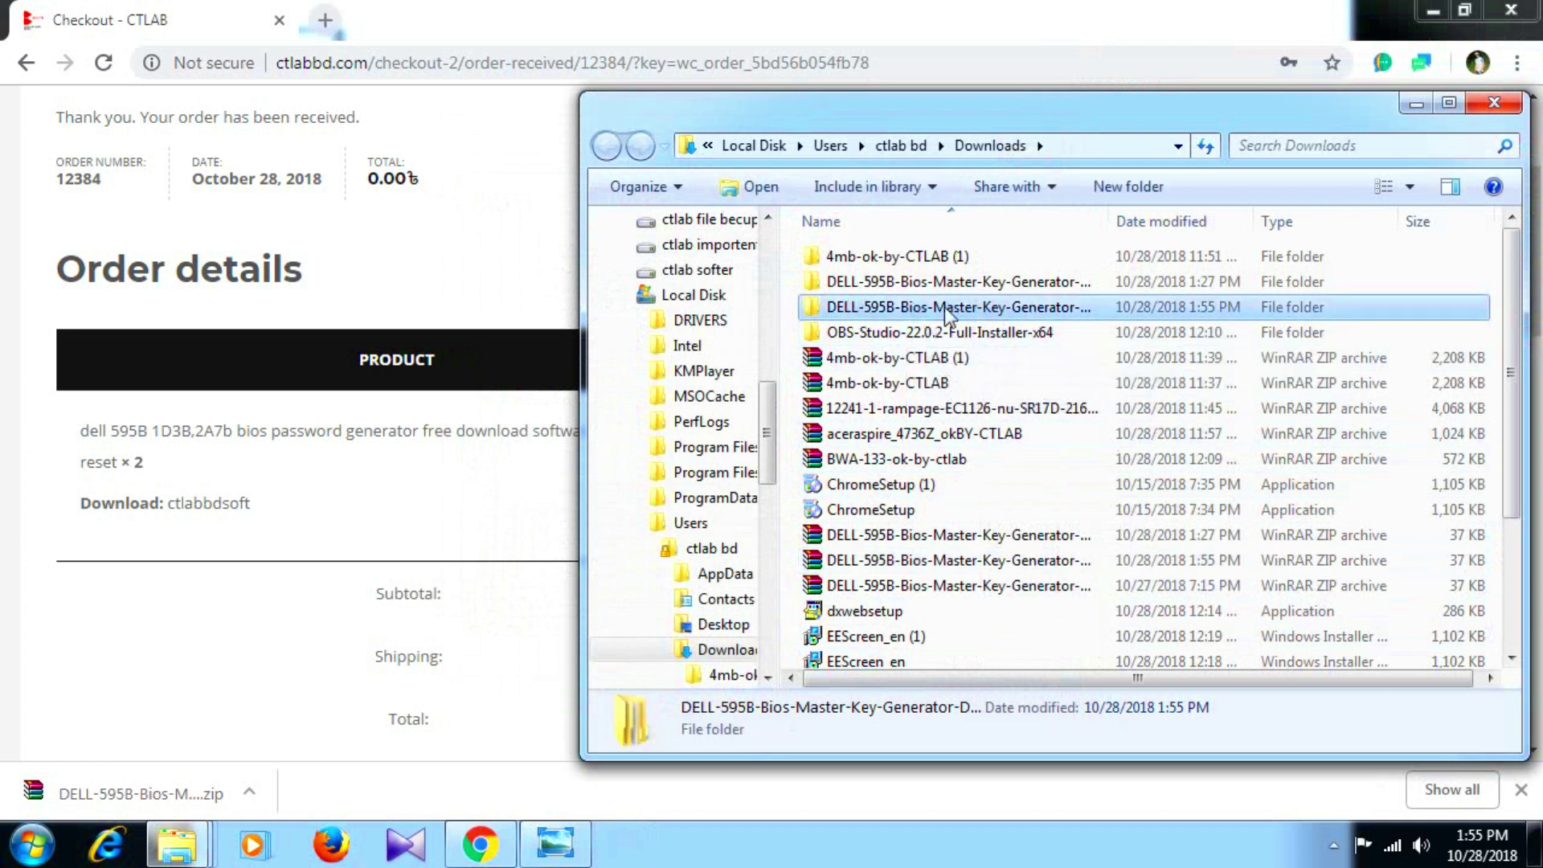
double_click(920, 309)
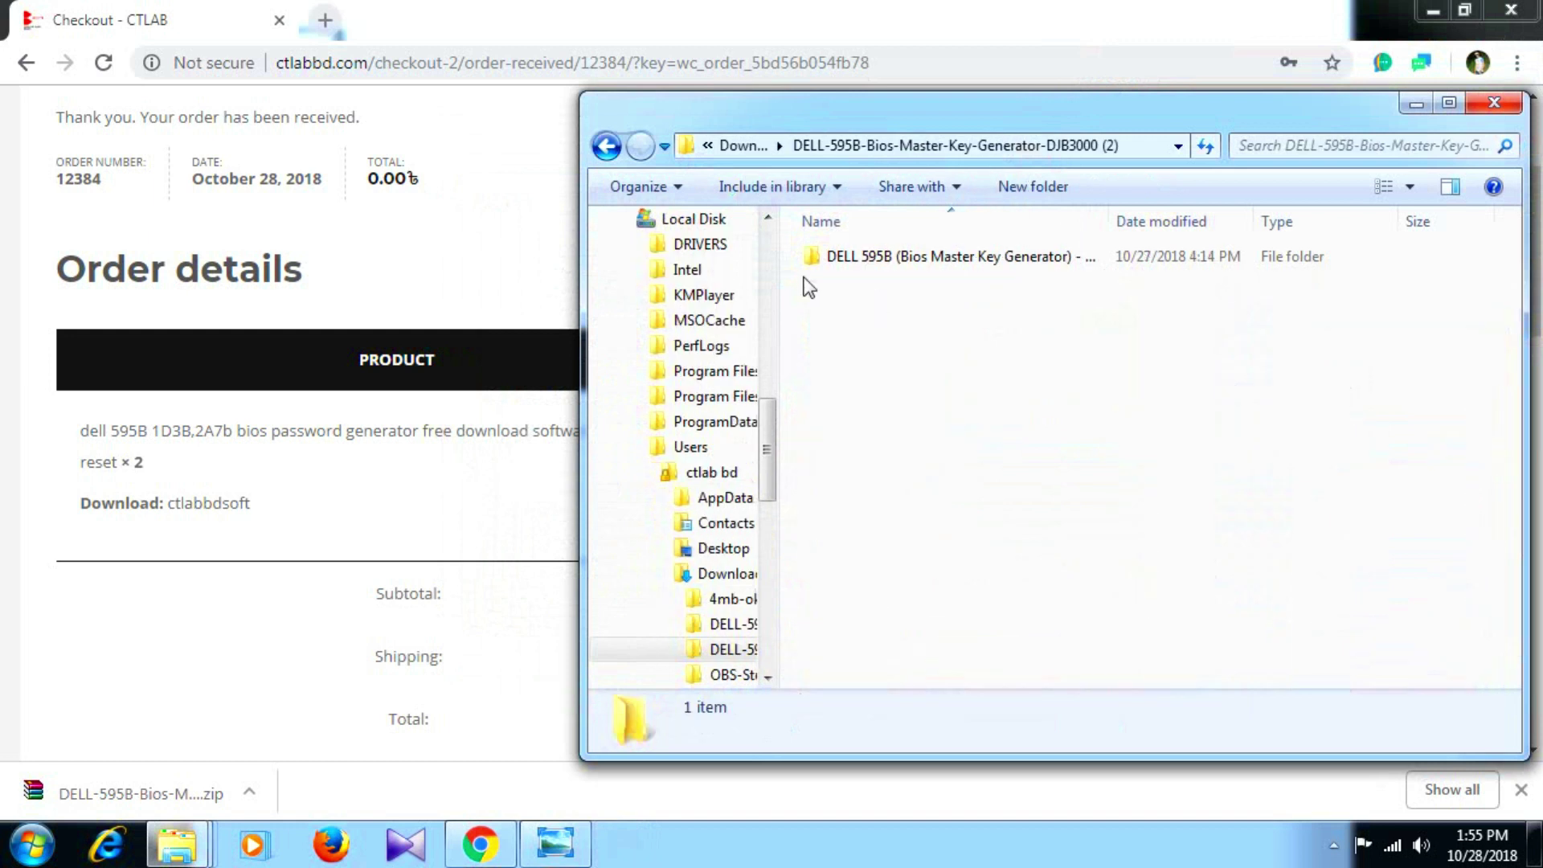
left_click(879, 256)
double_click(876, 255)
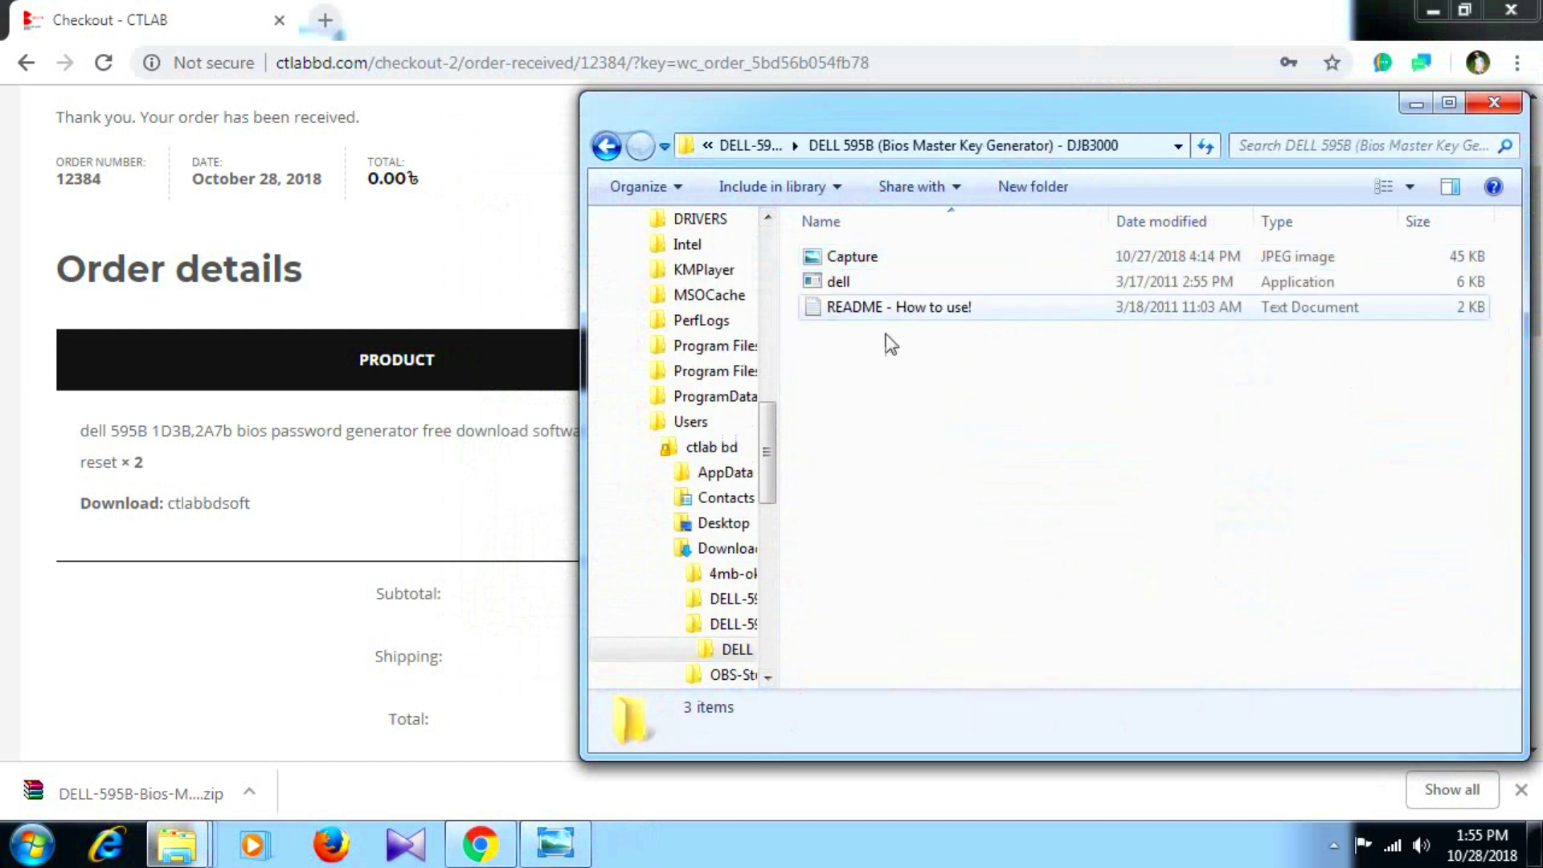
double_click(867, 280)
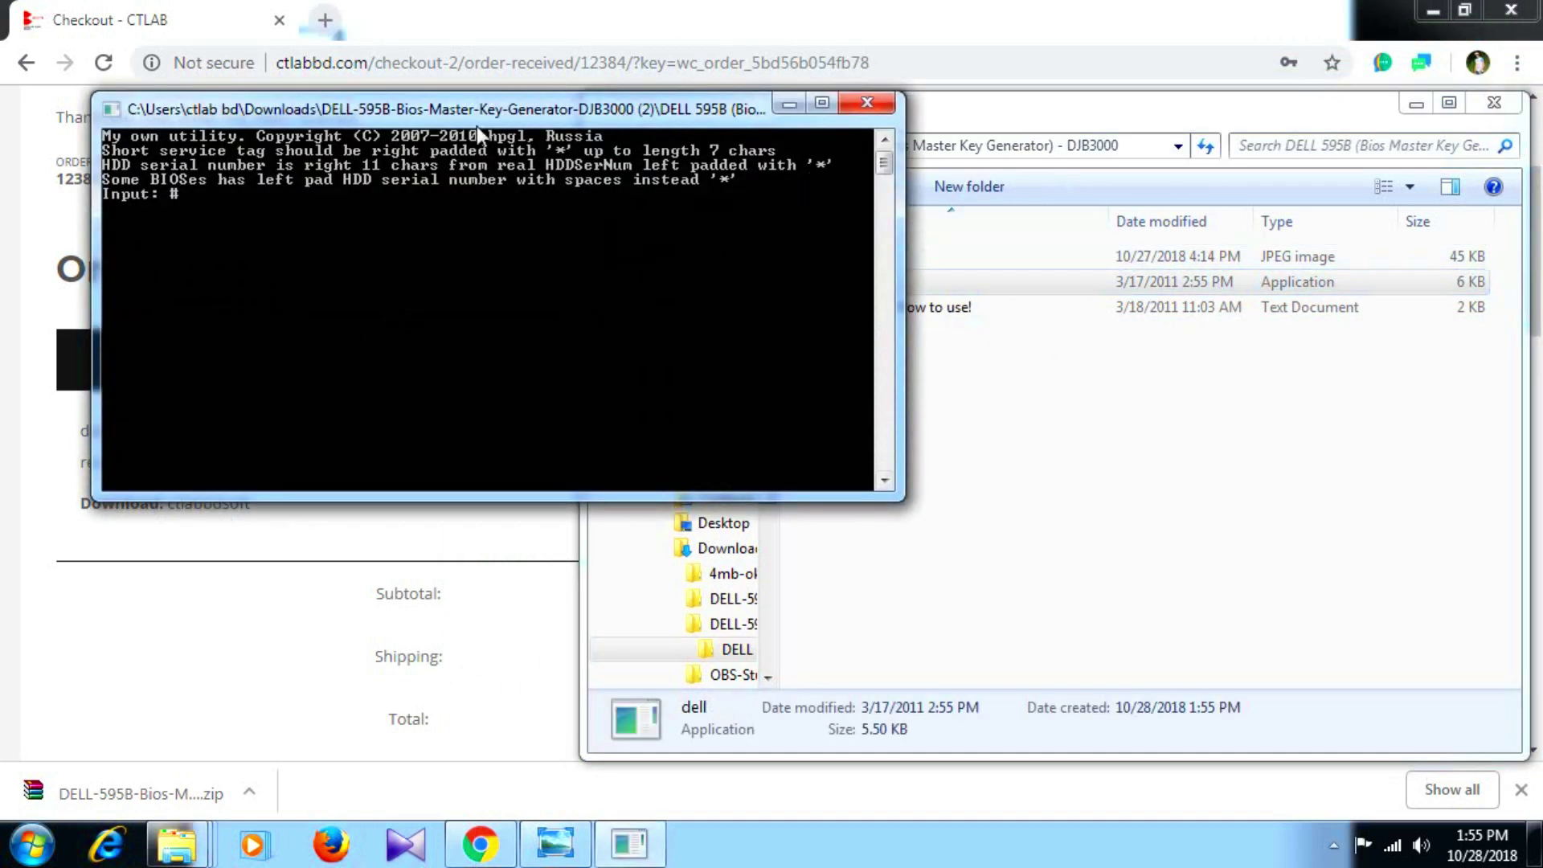
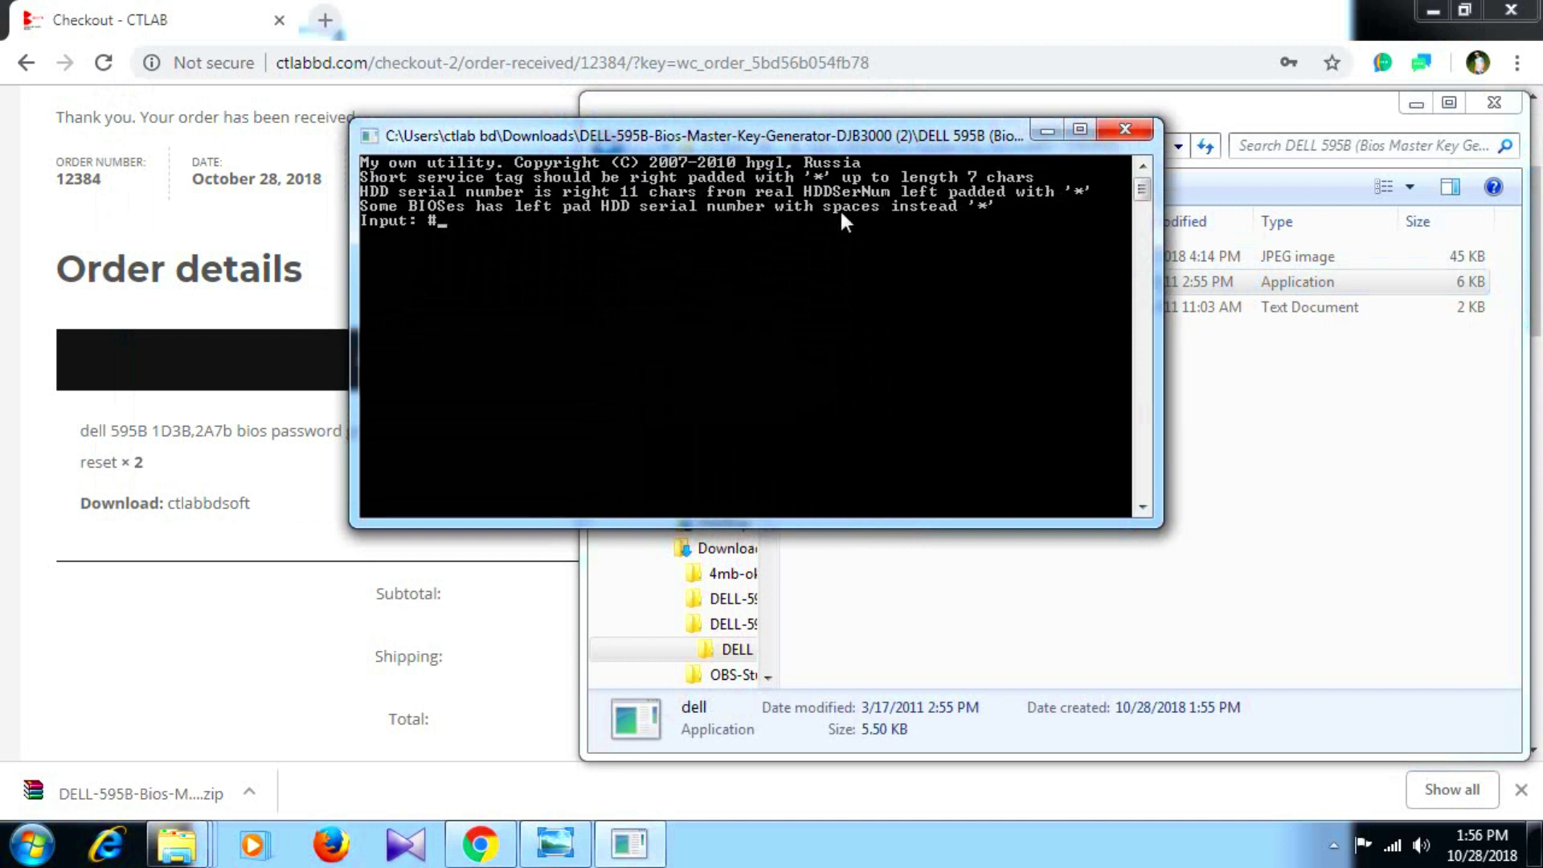
Move the key generator console lower and bring its folder with dell, README and Capture to the front.
left_click_drag(653, 143, 662, 315)
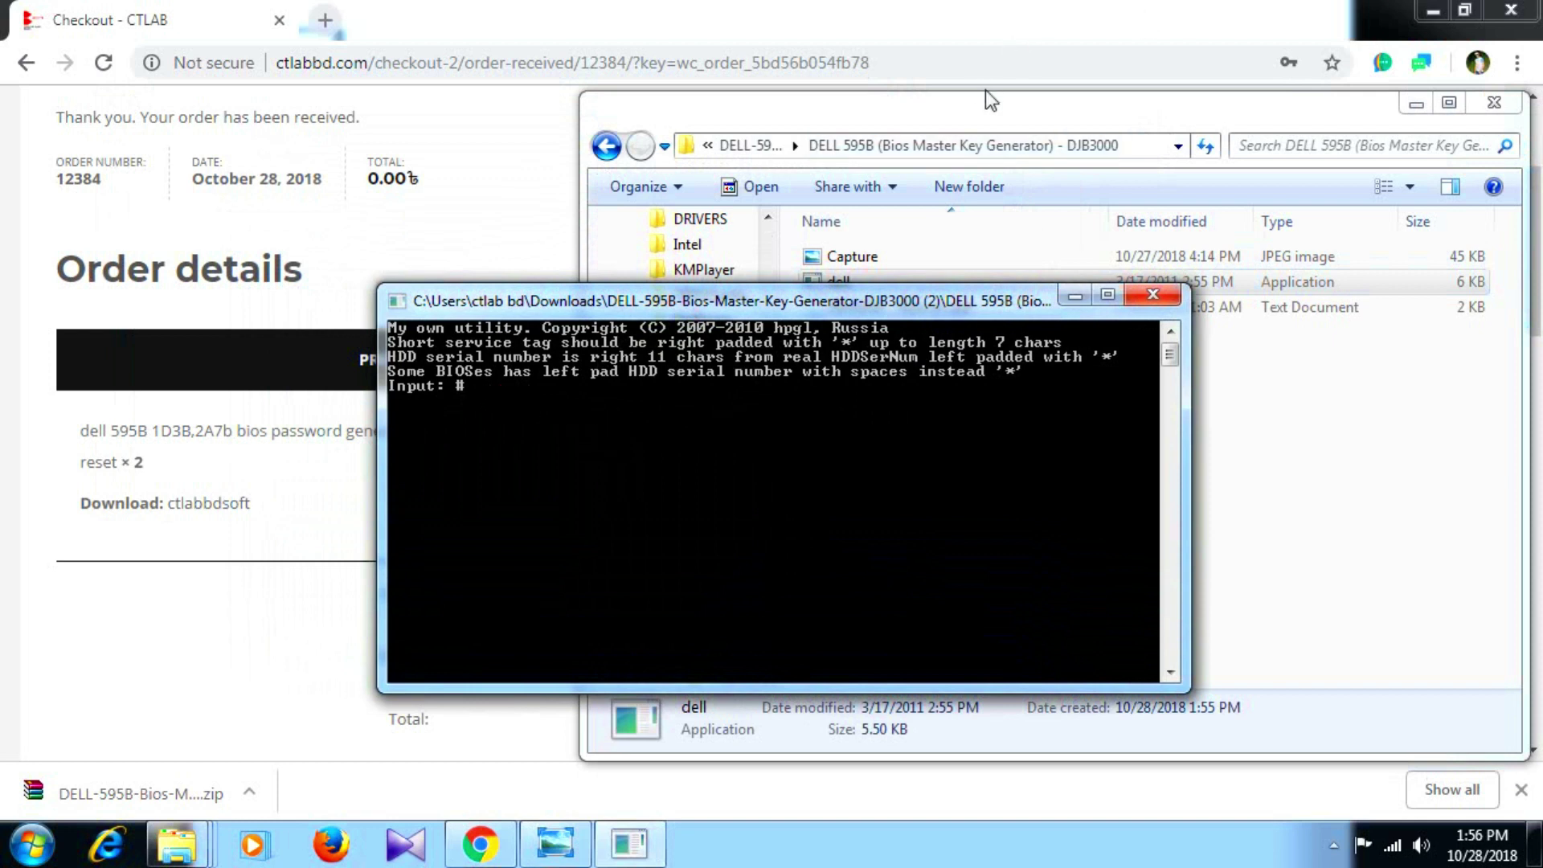
left_click(971, 106)
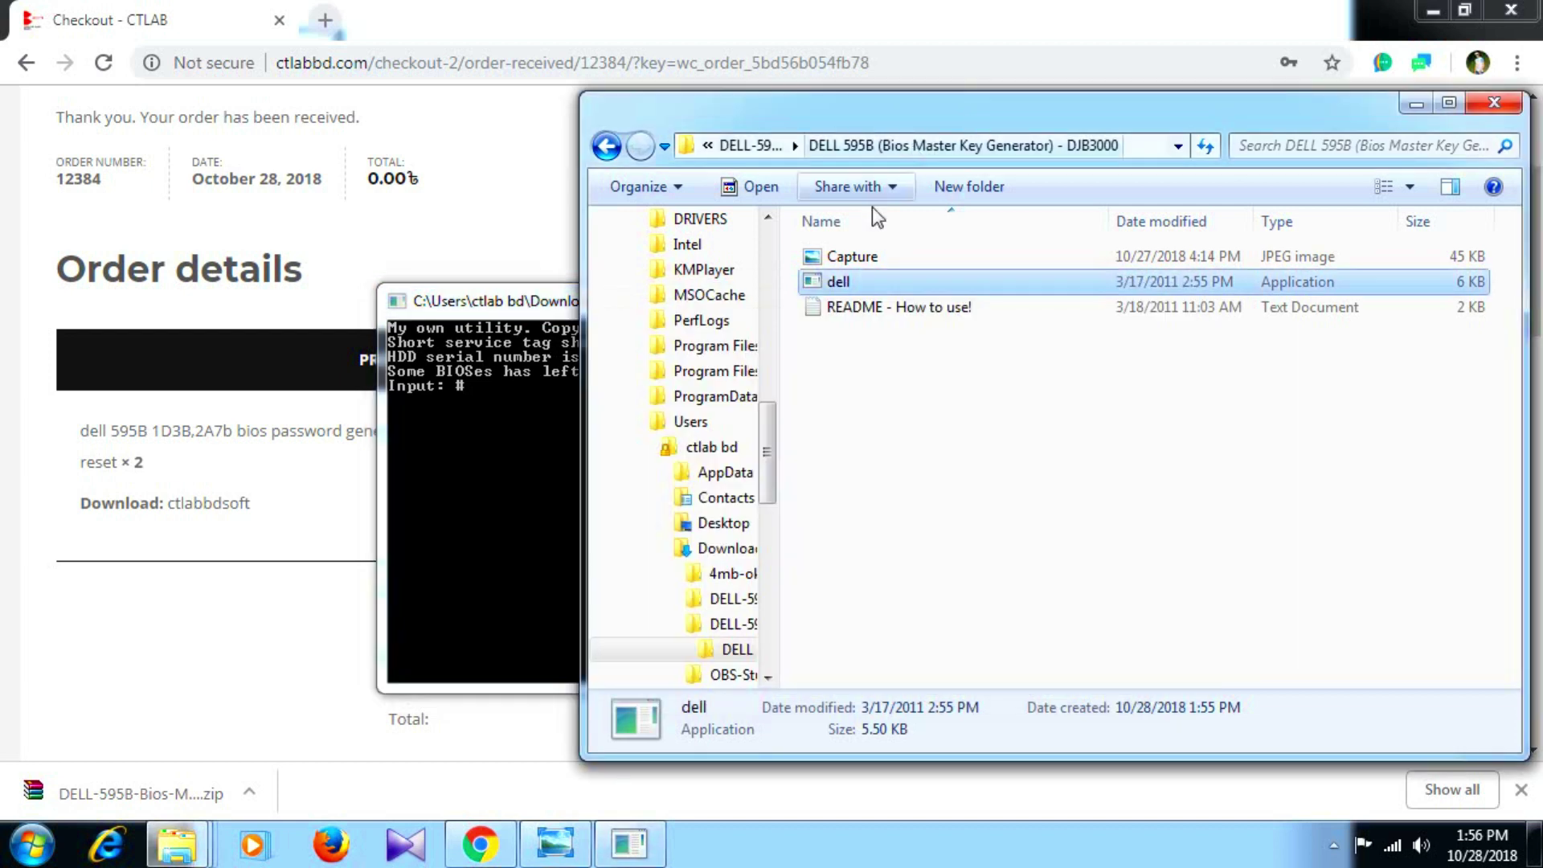
View the Capture screenshot of a service tag with its generated password, then minimize the viewer.
double_click(841, 256)
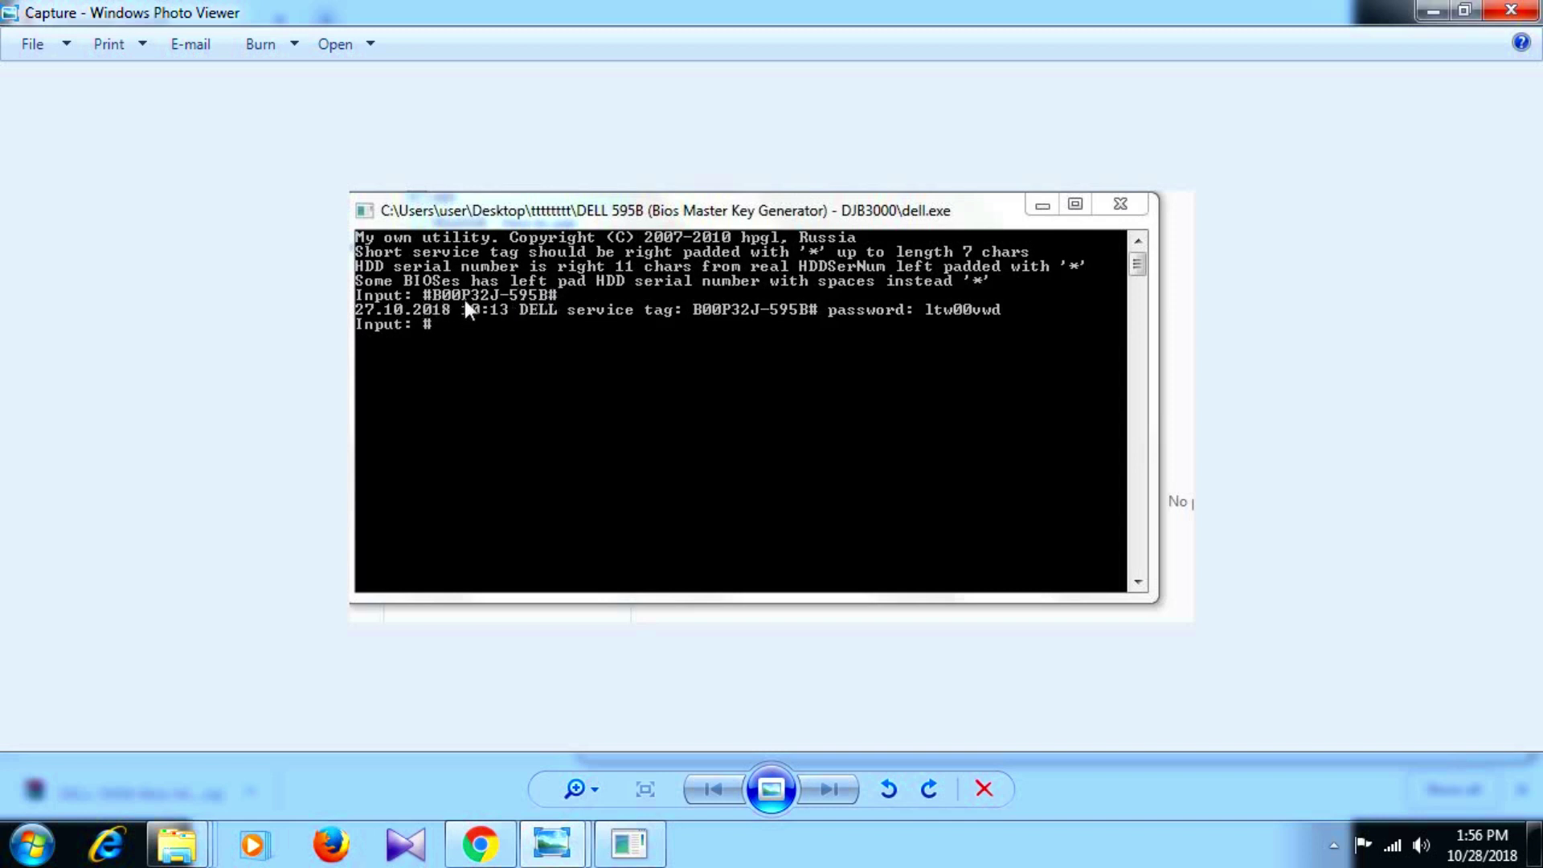
left_click(1431, 10)
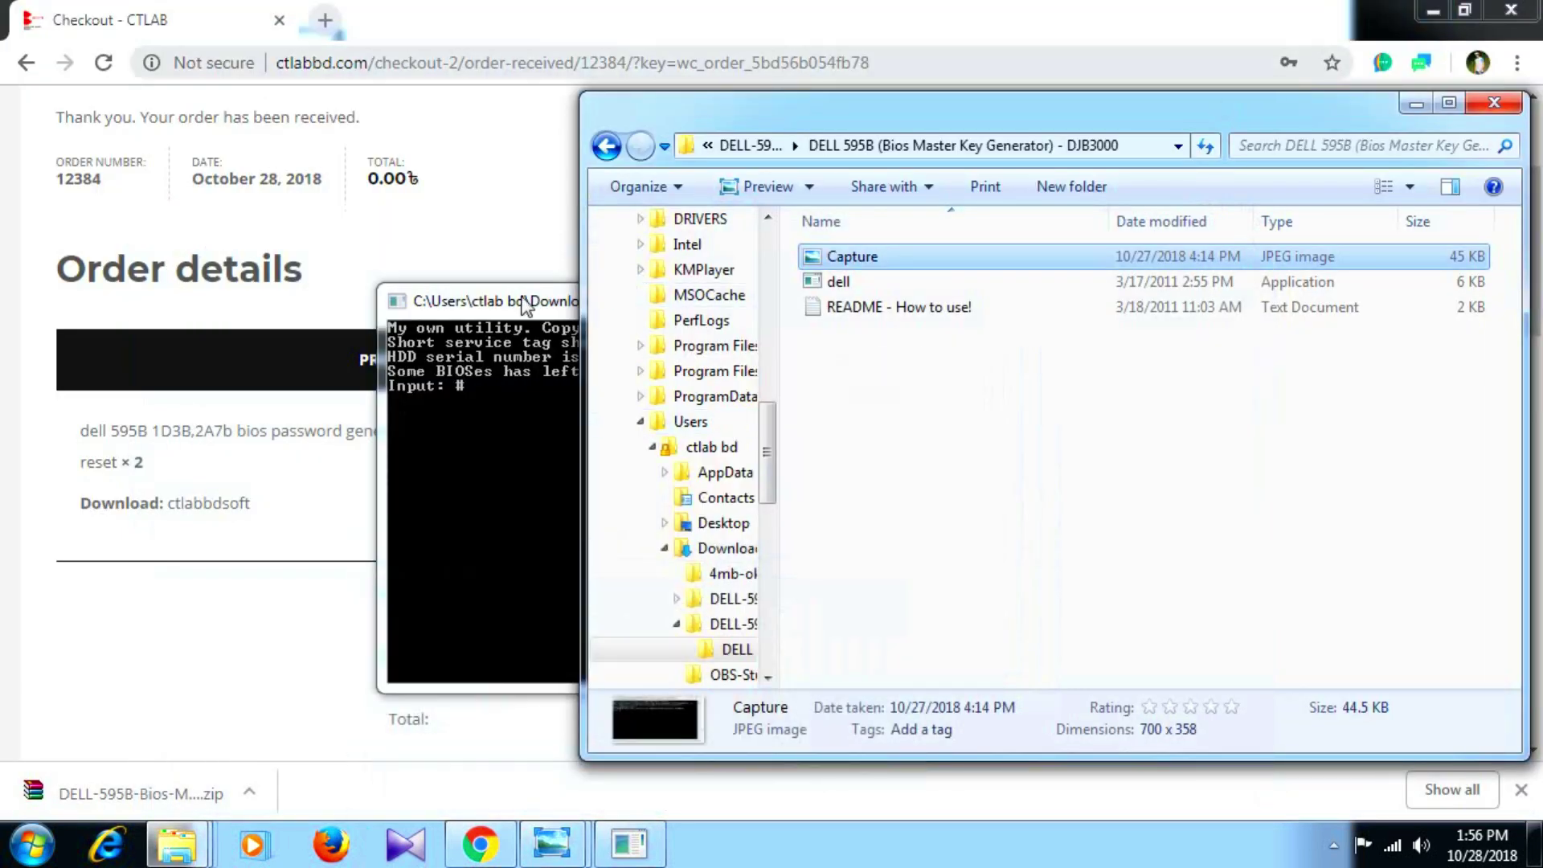
Bring the dell.exe console back to the front at its Input: # prompt.
left_click(532, 301)
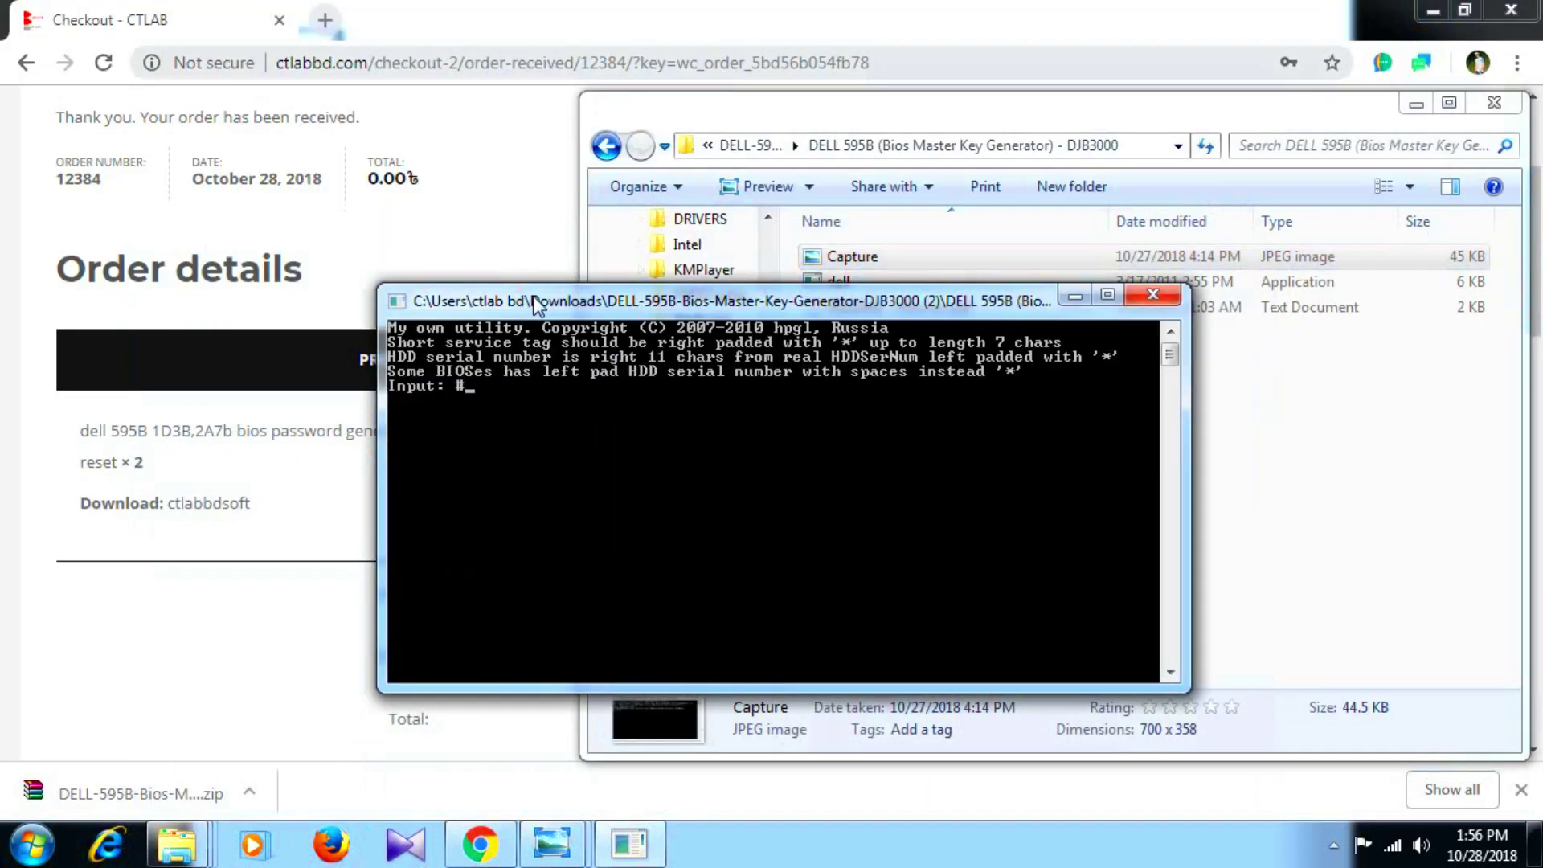
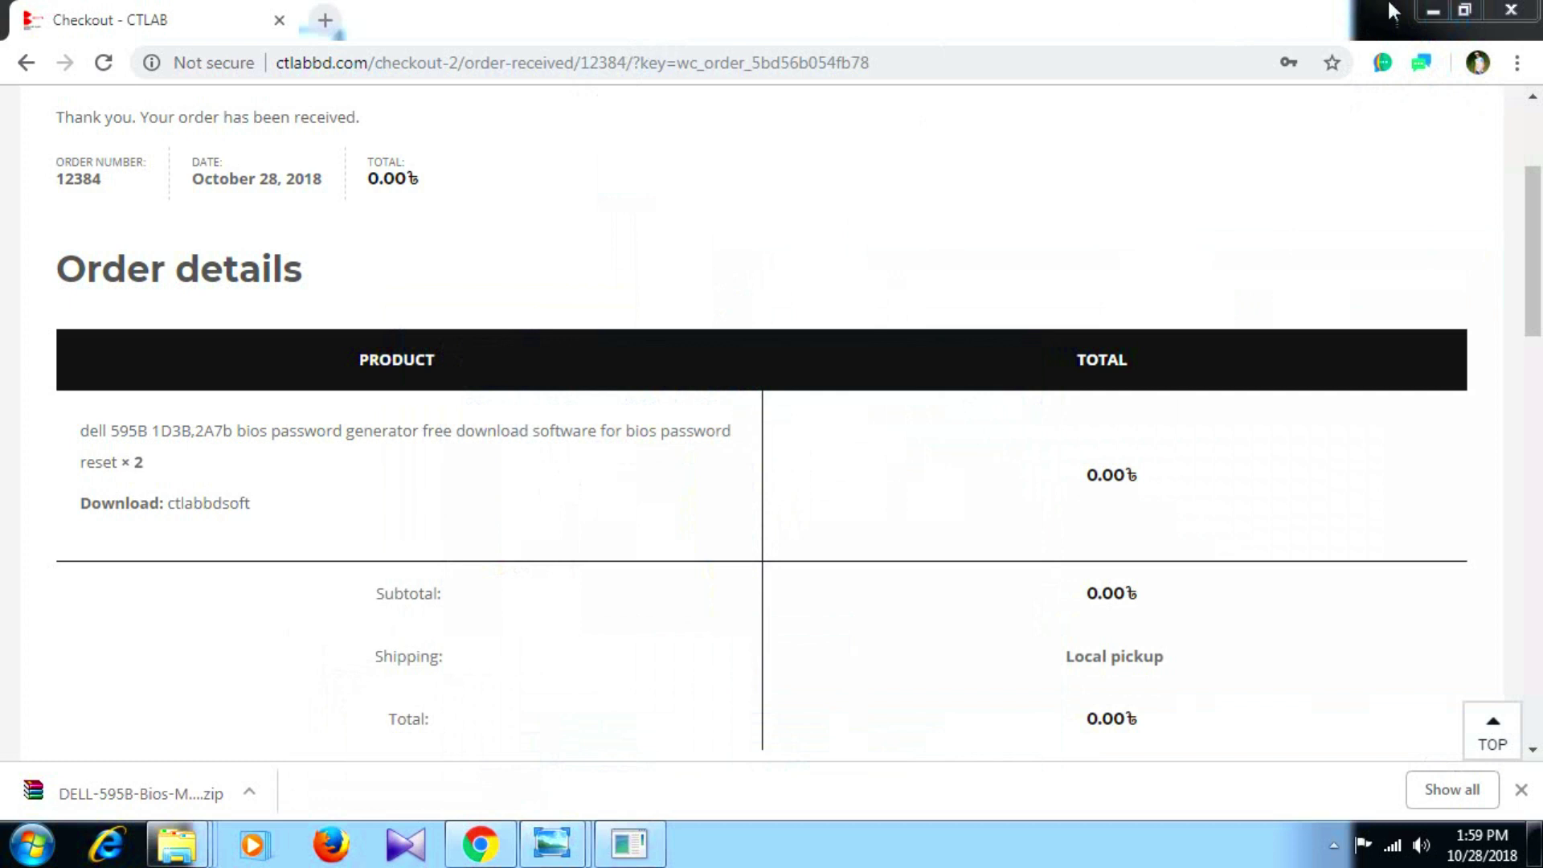
Minimize Chrome after the DELL-595B zip download finishes, leaving the desktop visible.
left_click(1438, 9)
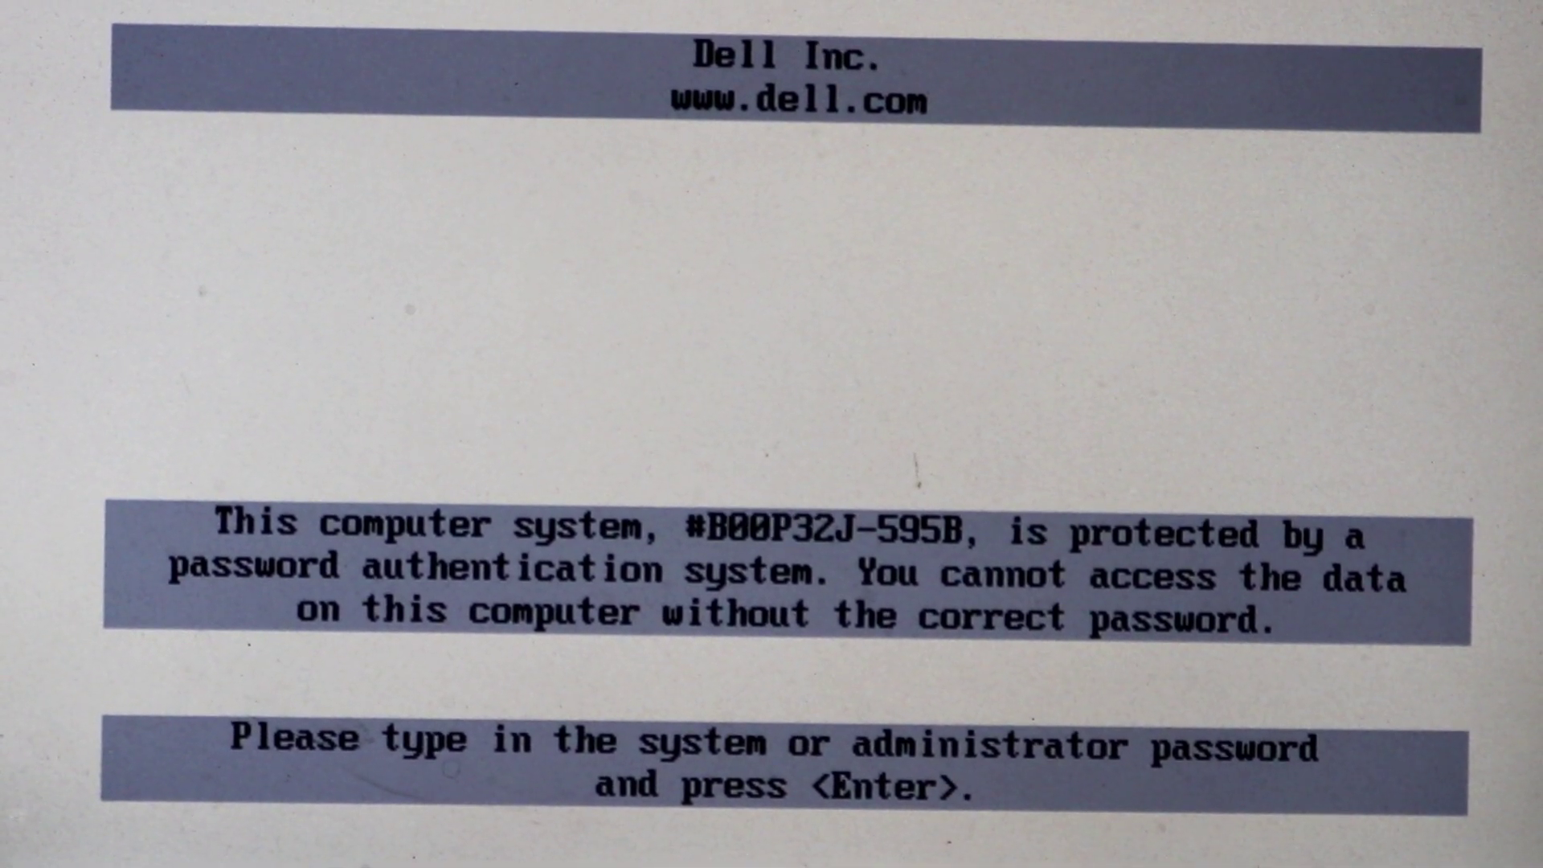
key("Return")
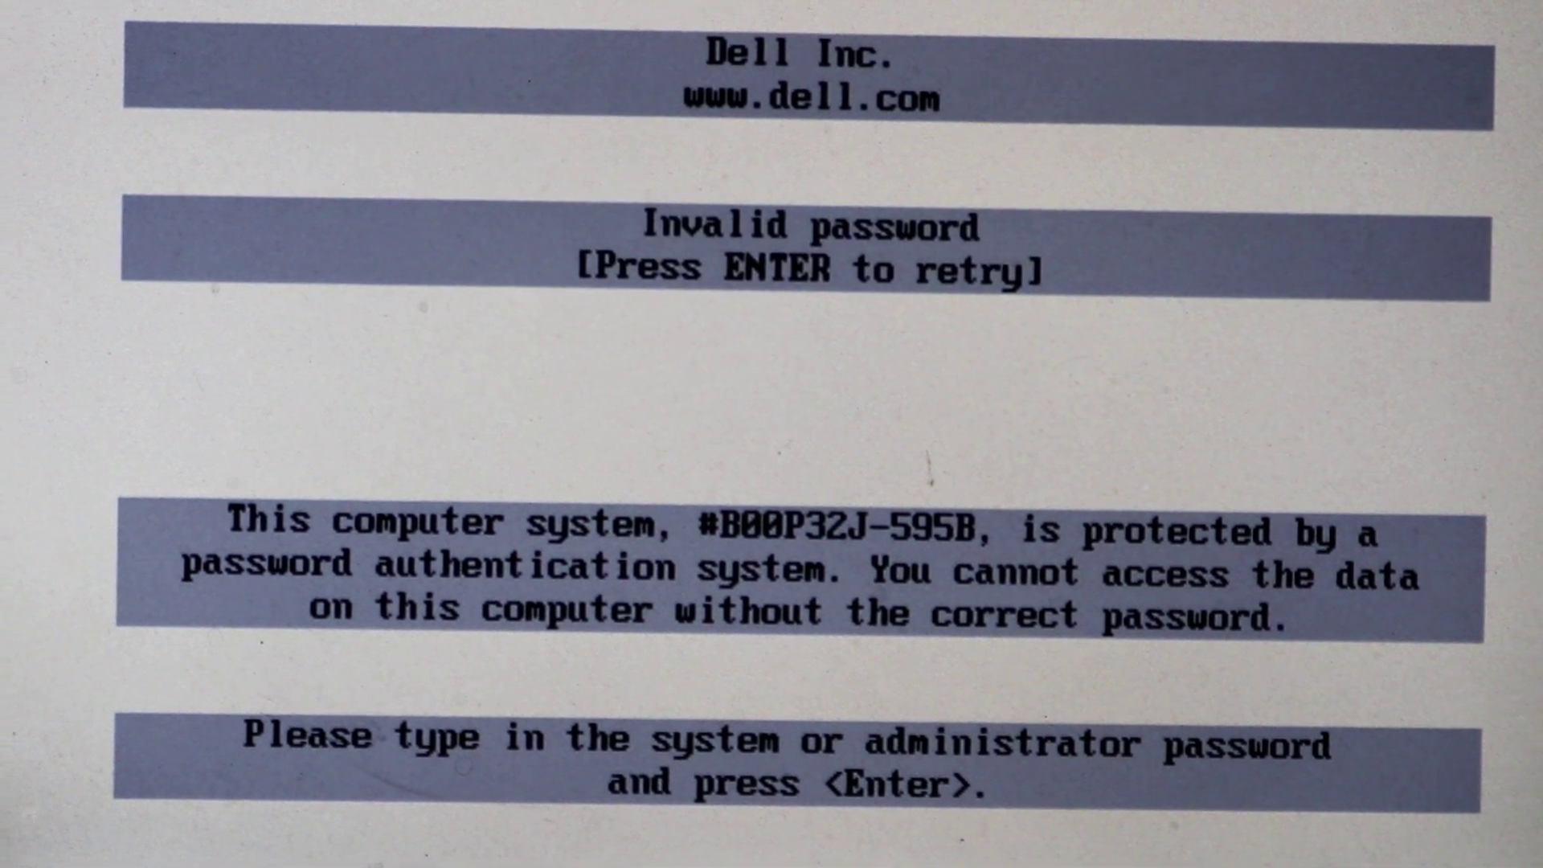
key("Return")
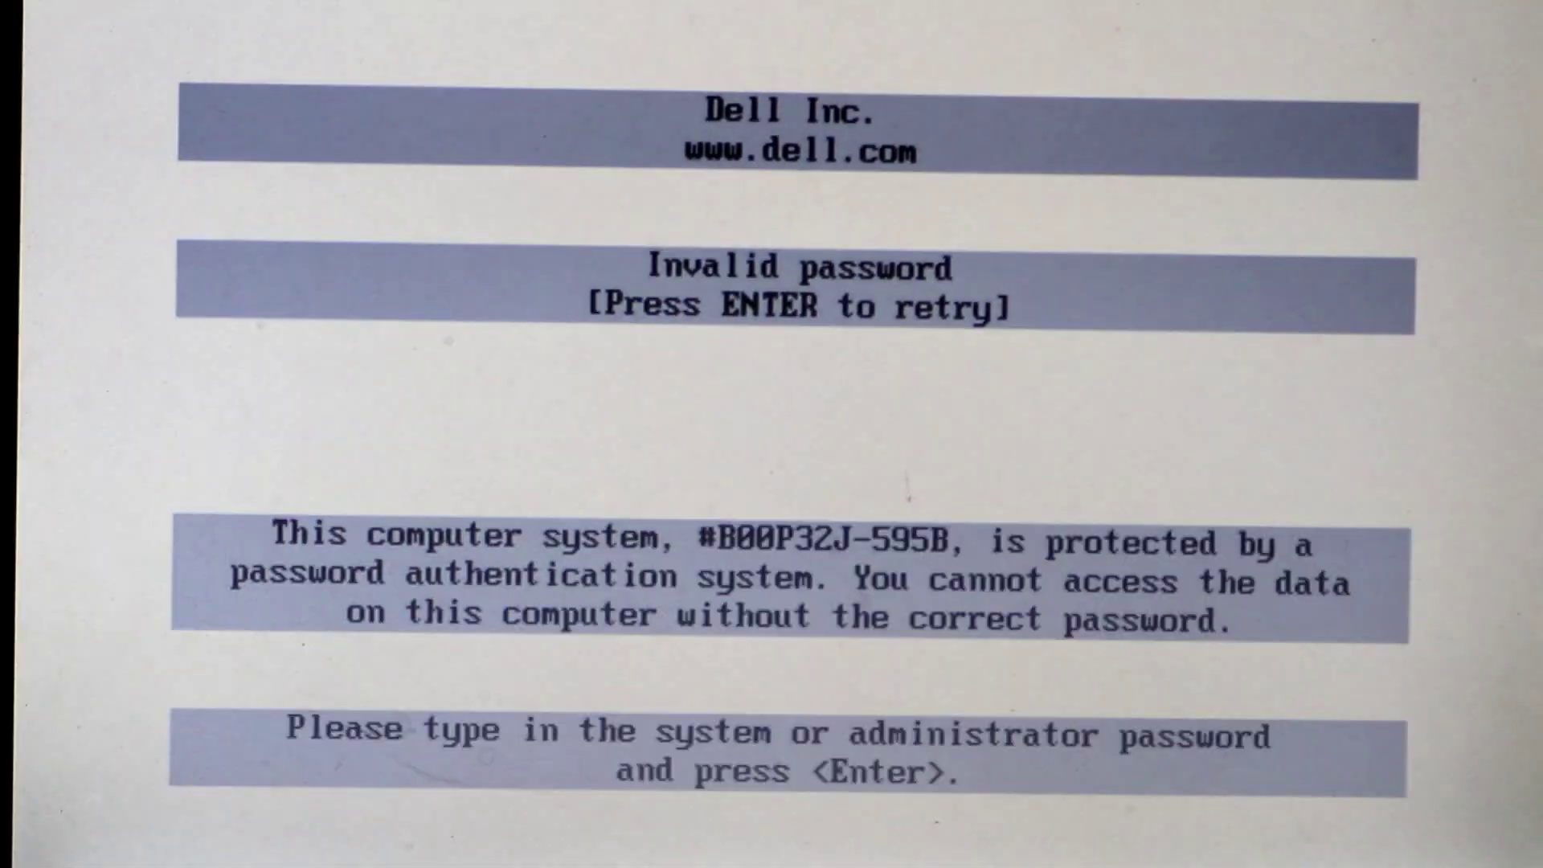
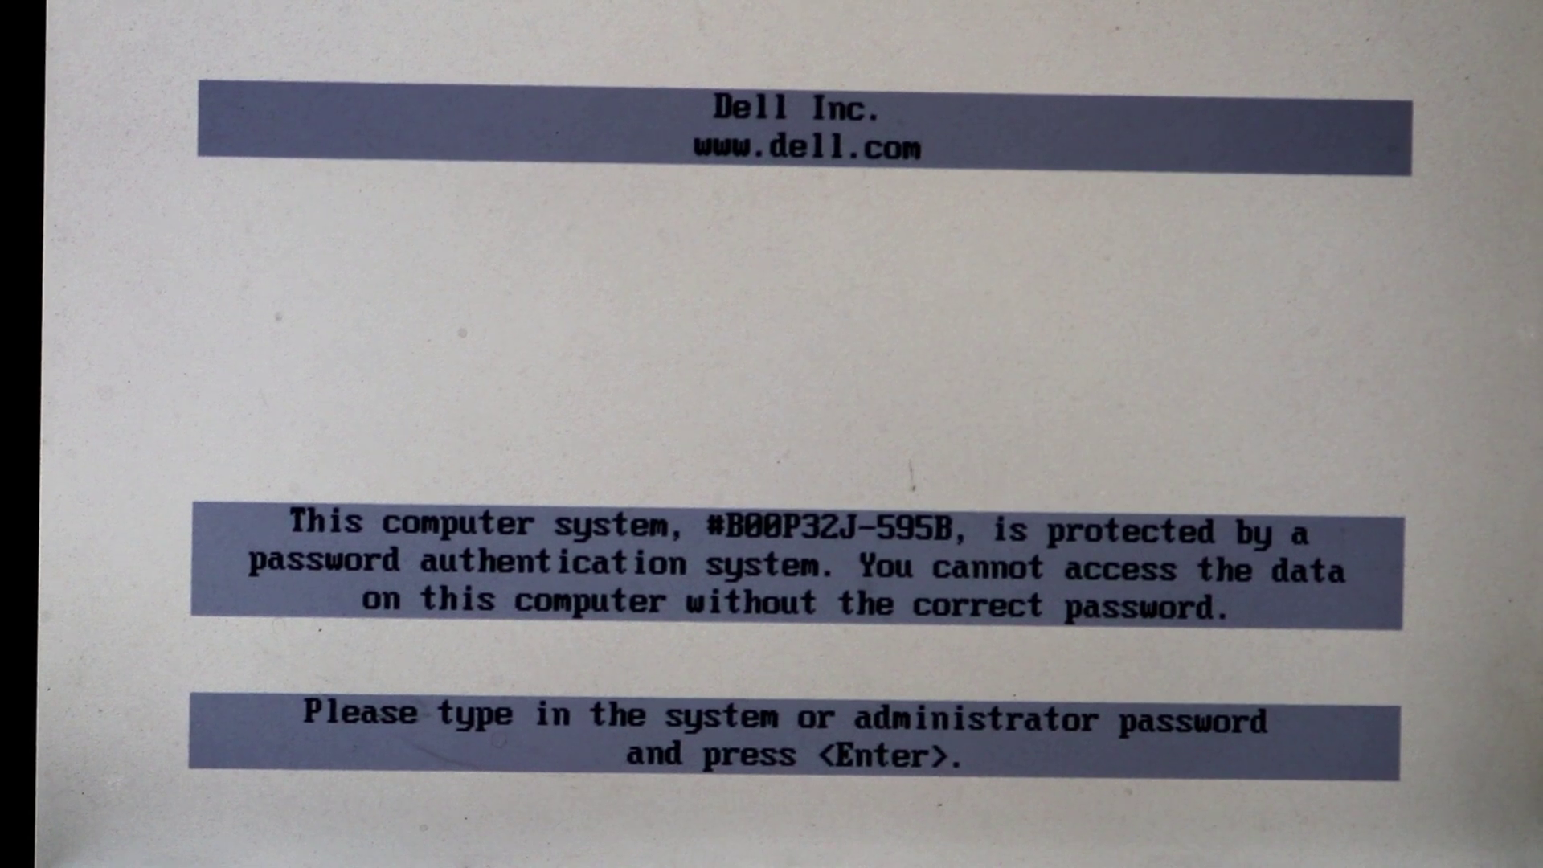
key("Return")
key("Return")
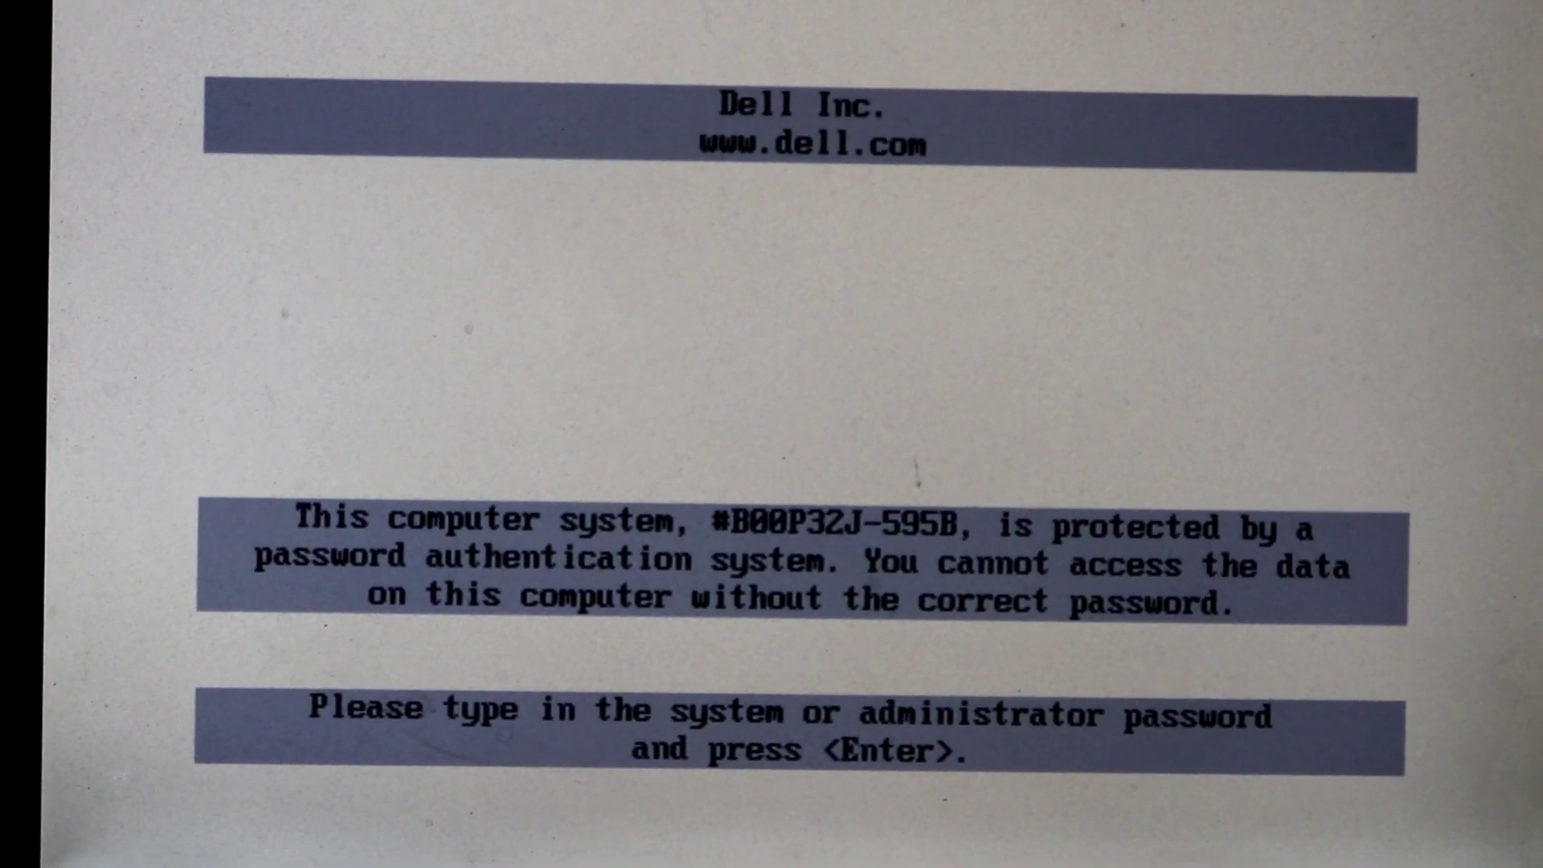
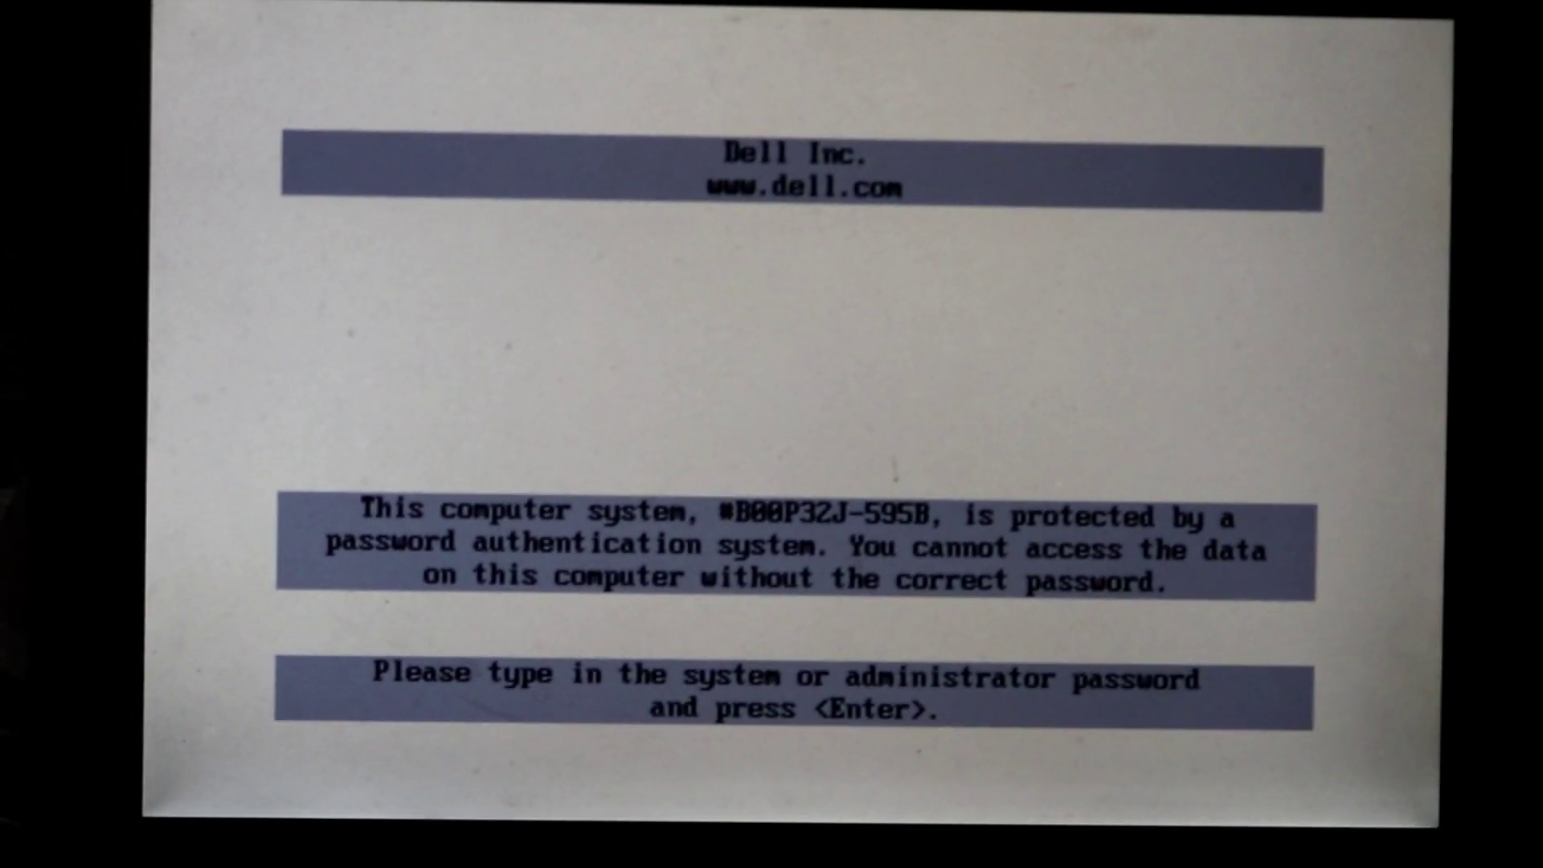
Restart from the boot password prompt with Ctrl+Alt+Del and boot into BIOS Setup's System Info page.
key("ctrl+alt+Delete")
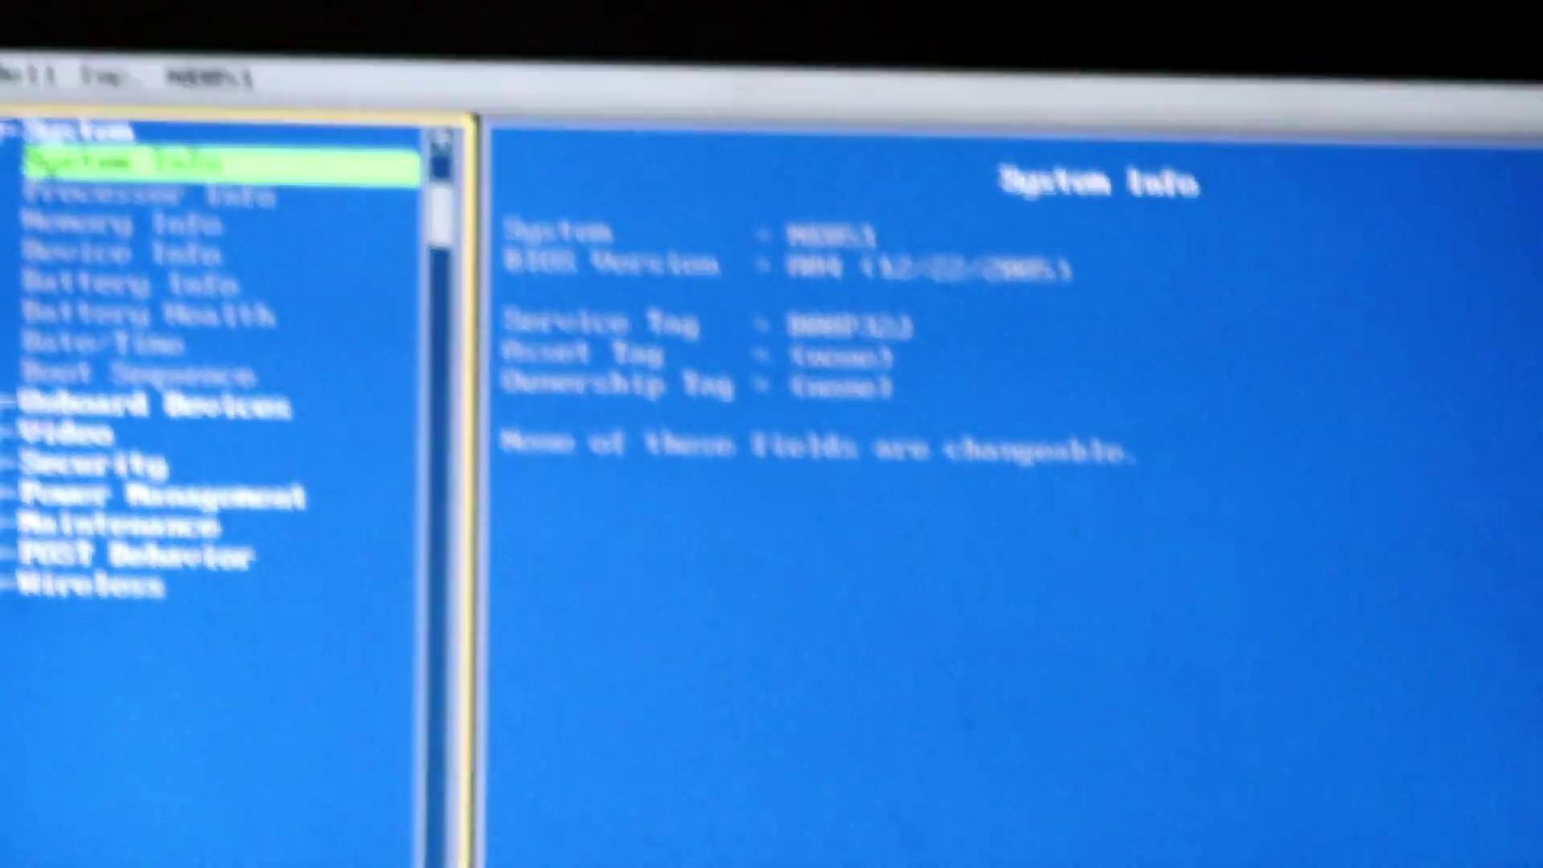
Move past Boot Sequence, expand the Security group, and select its Admin Password item.
key("Down")
key("Down")
key("Down")
key("Down")
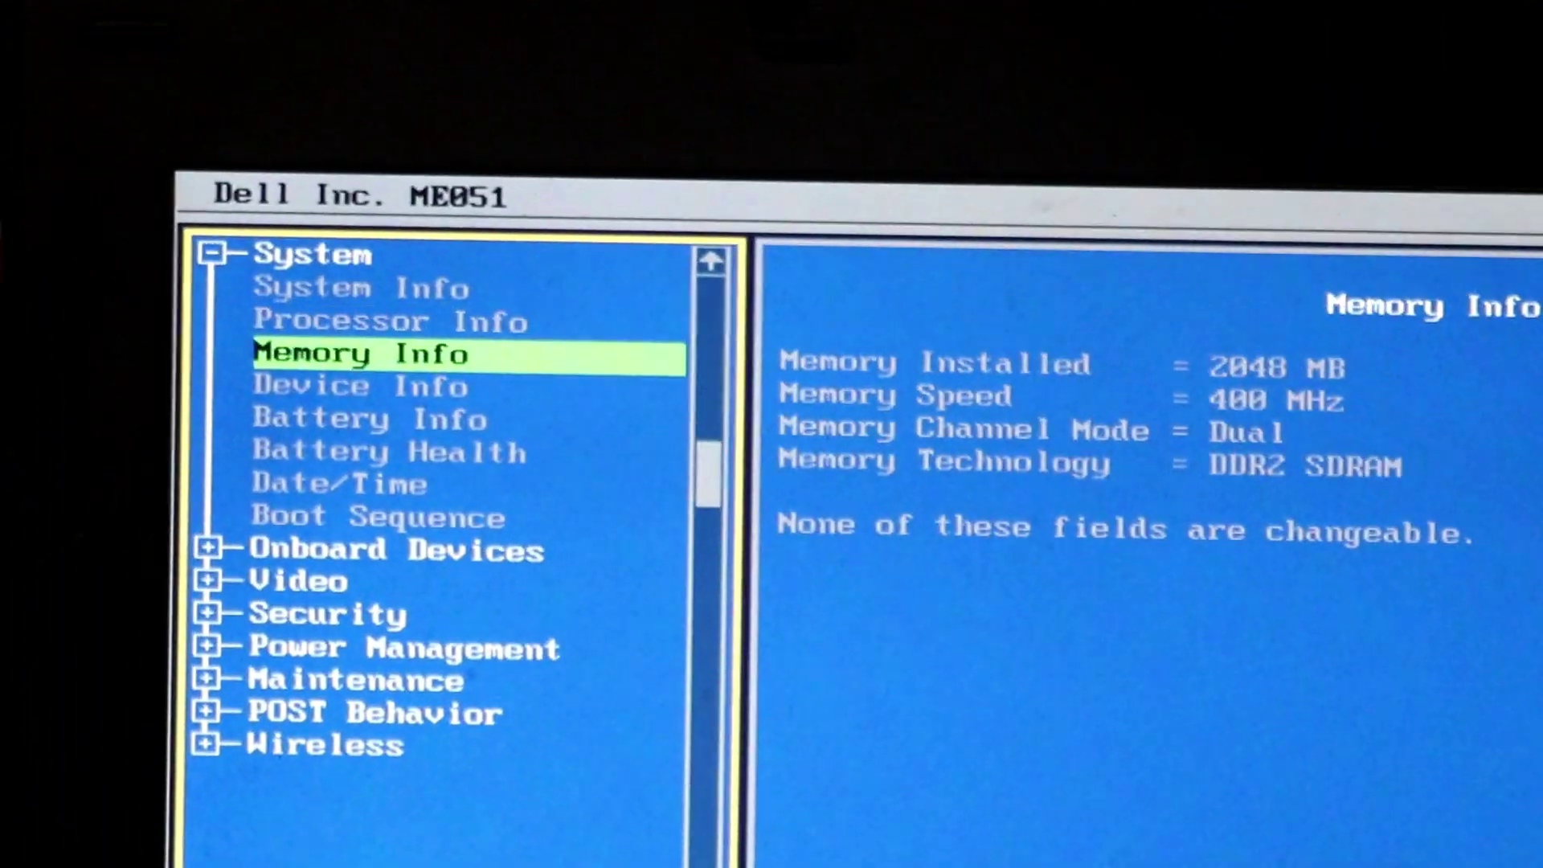
key("Down")
key("Down")
key("Down")
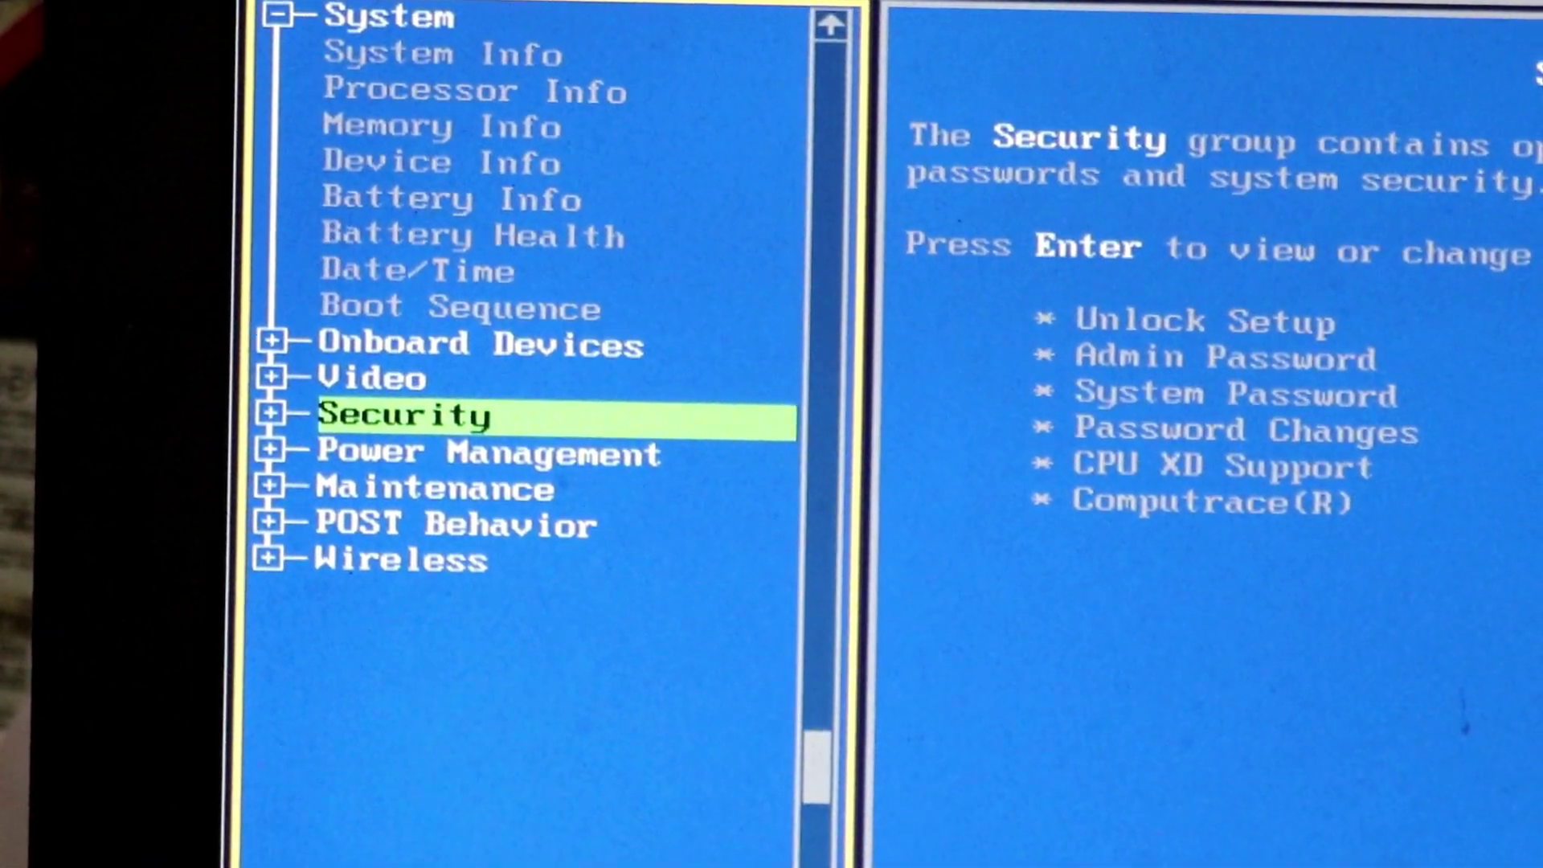
key("Return")
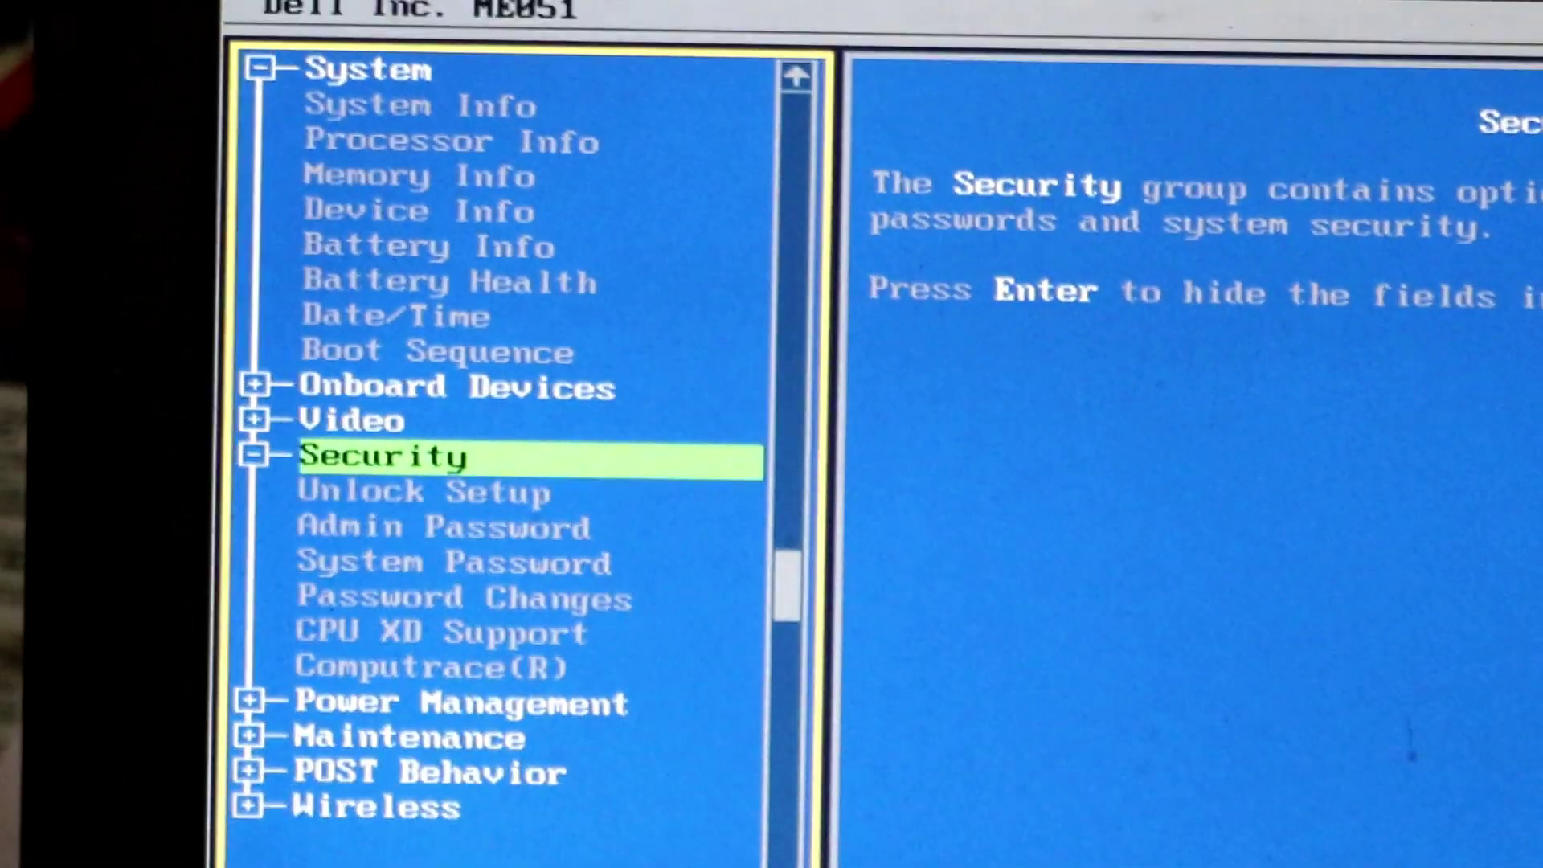
key("Down")
key("Down")
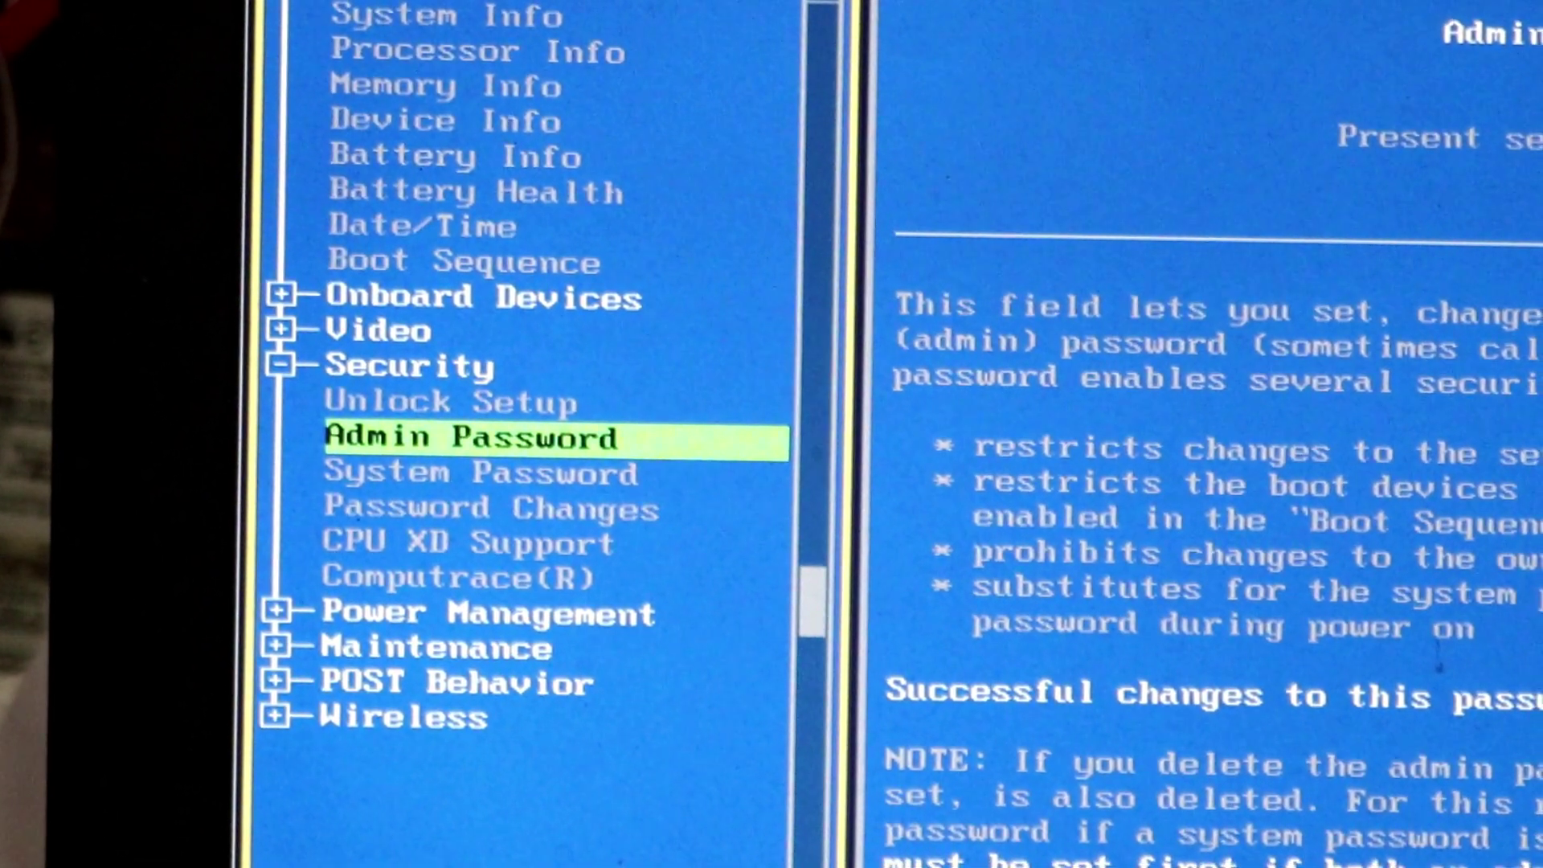
Start changing the admin password so the empty current-password field appears.
key("Return")
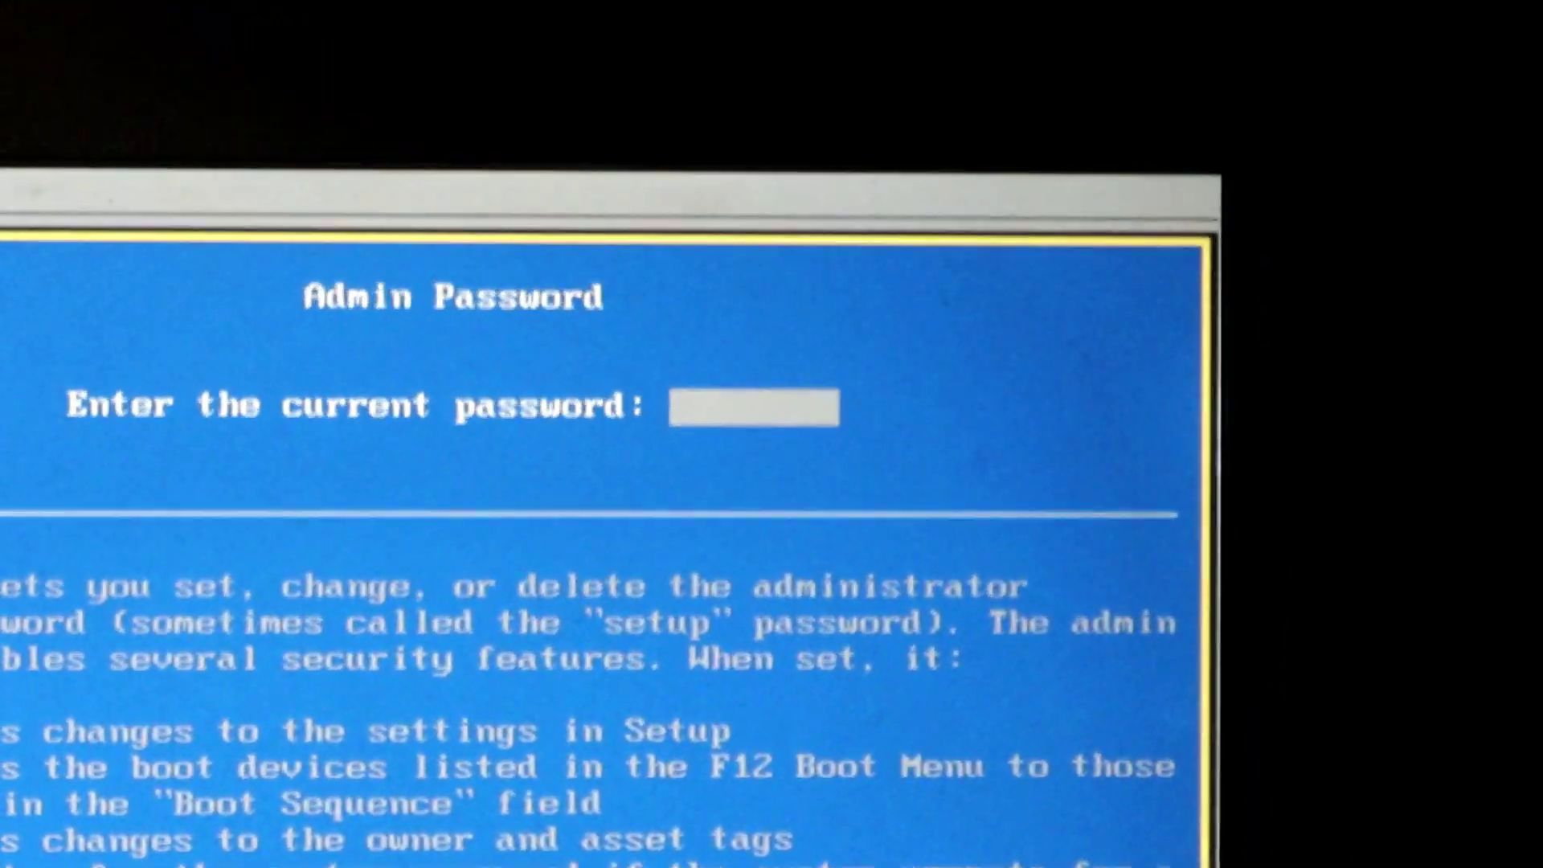
Submit the current admin password, then retype it after the 'Incorrect password!' rejection.
type("*")
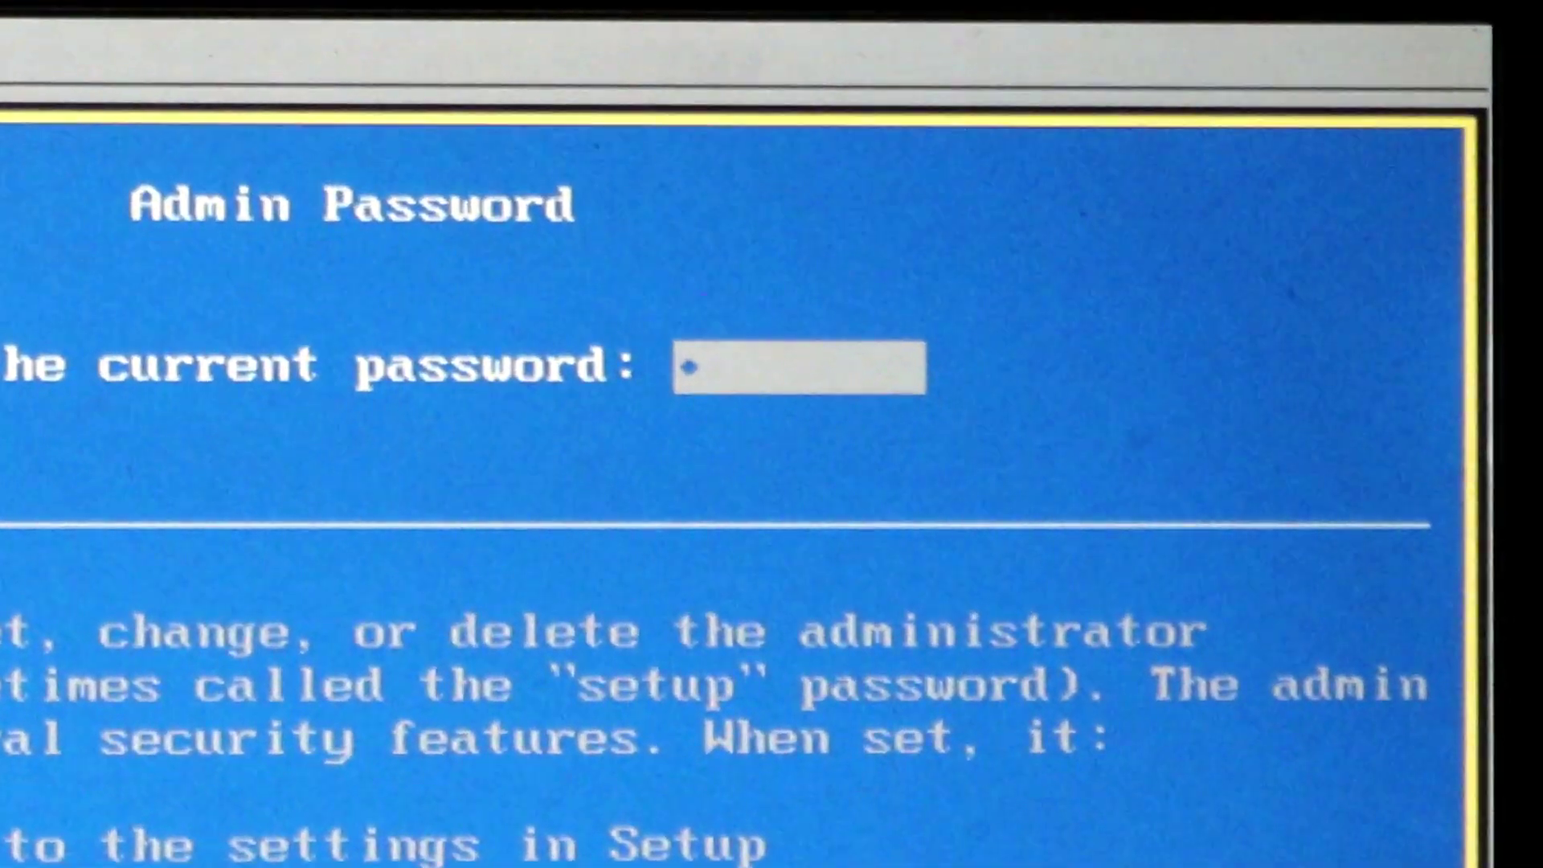
type("*****")
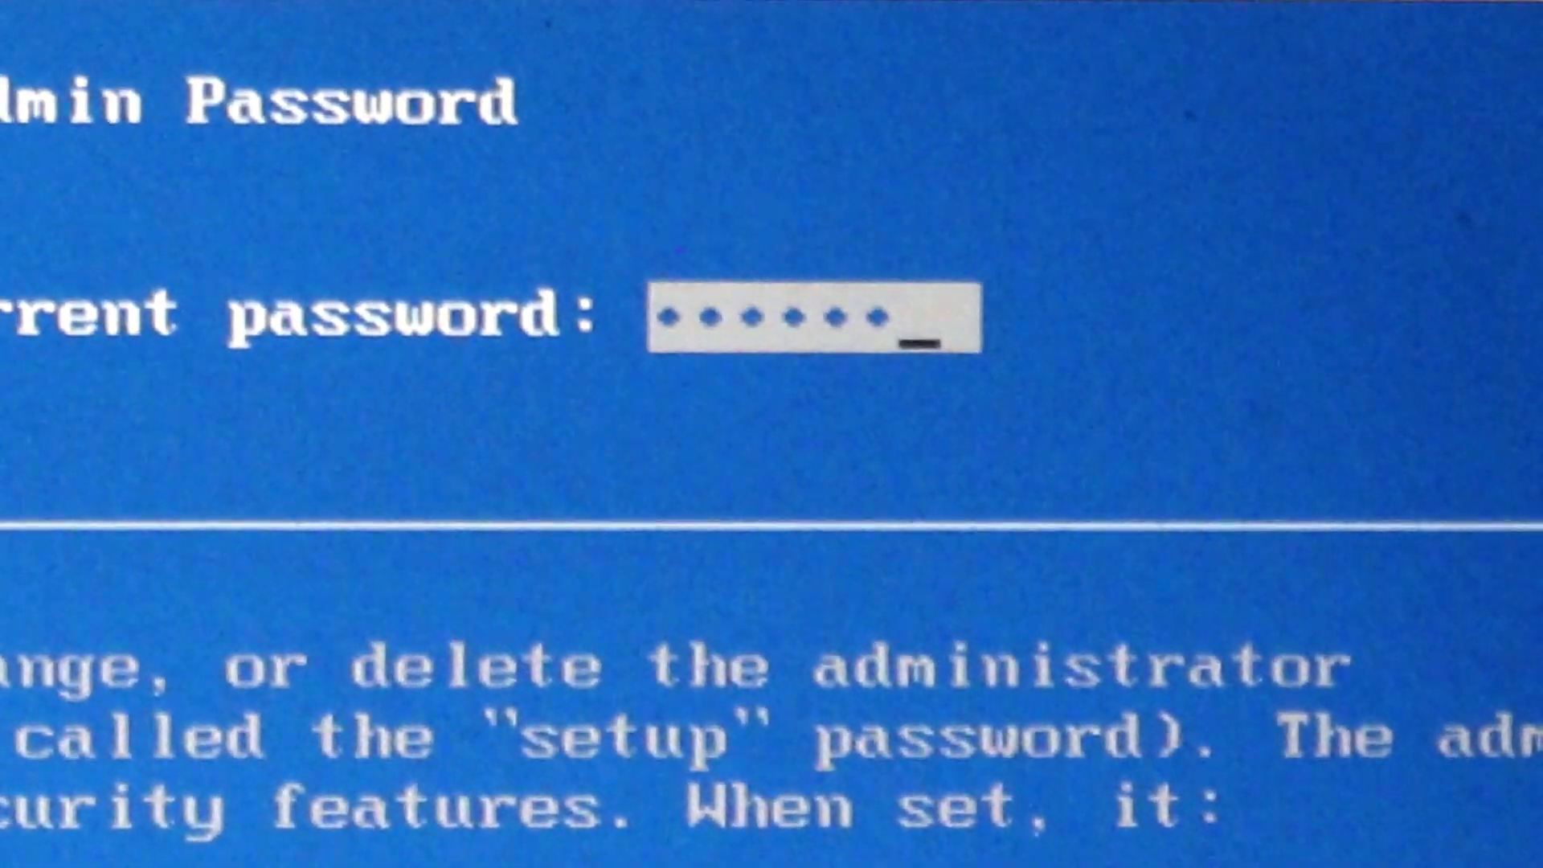
key("Return")
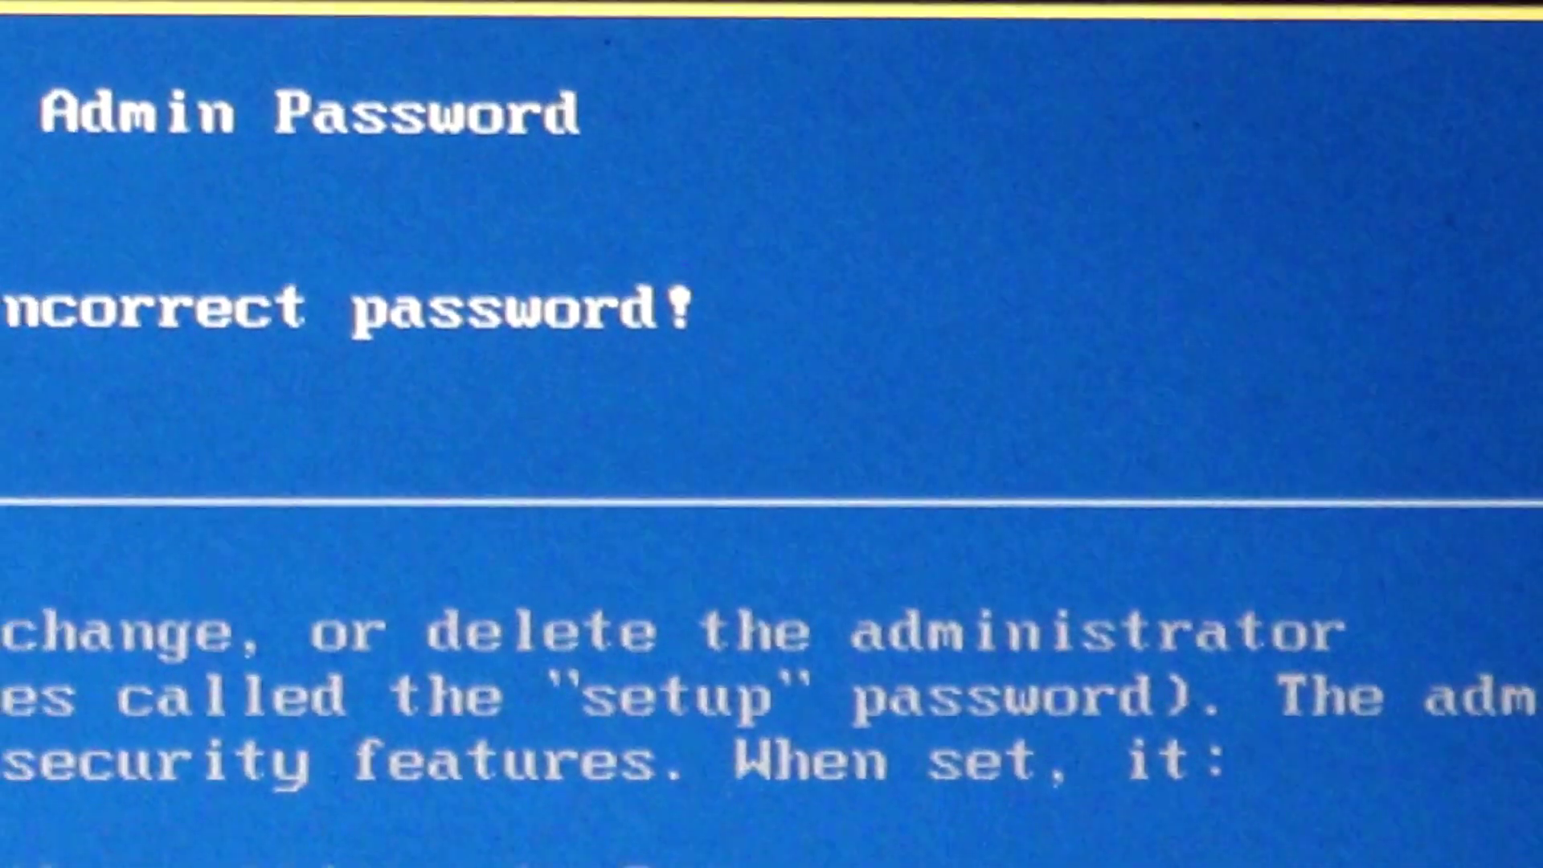
type("**")
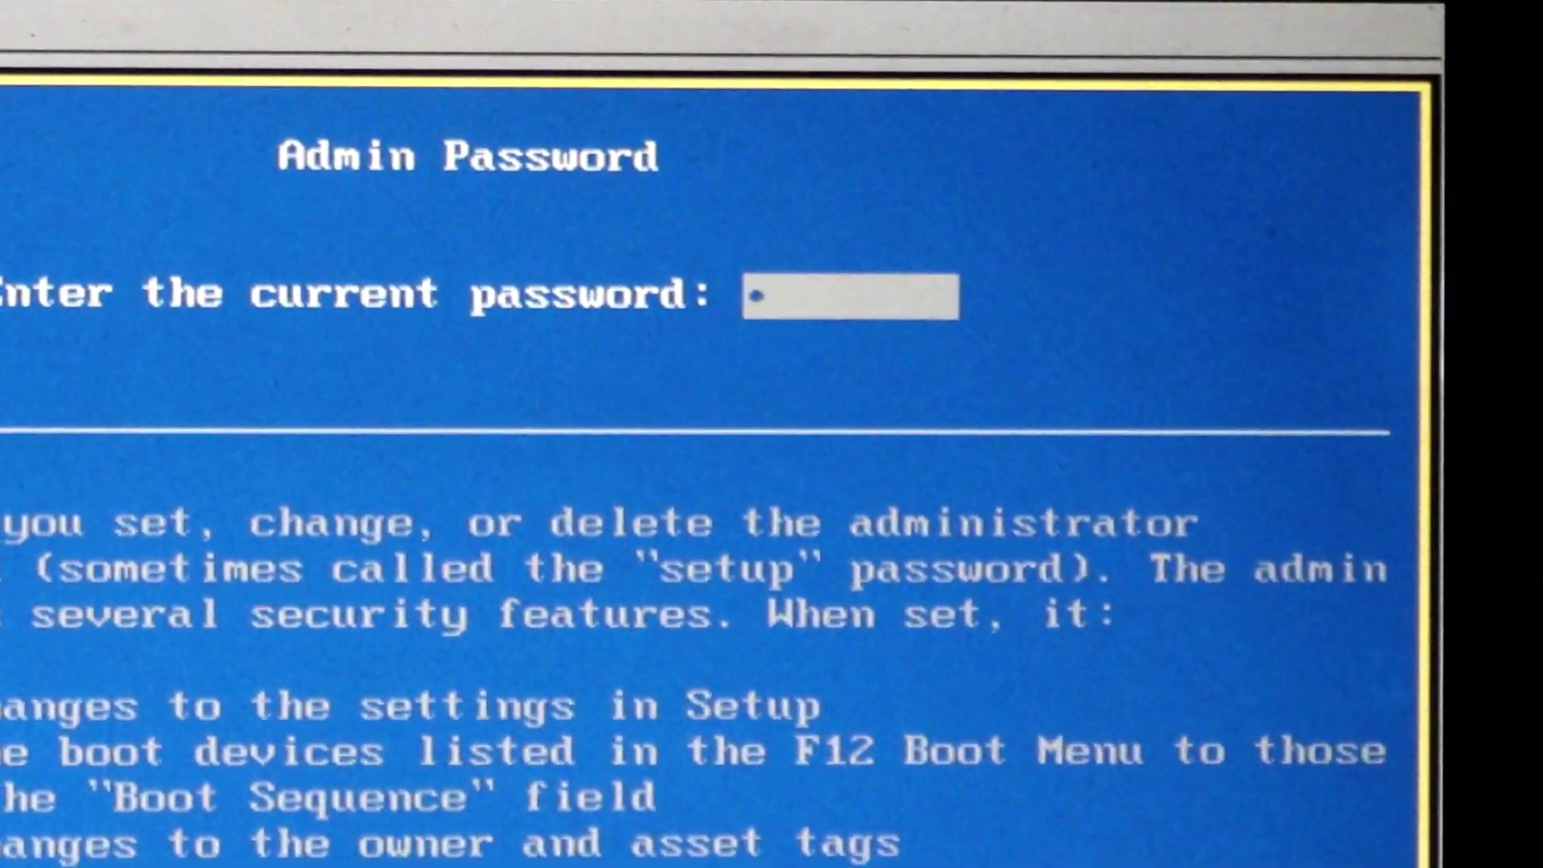
type("*")
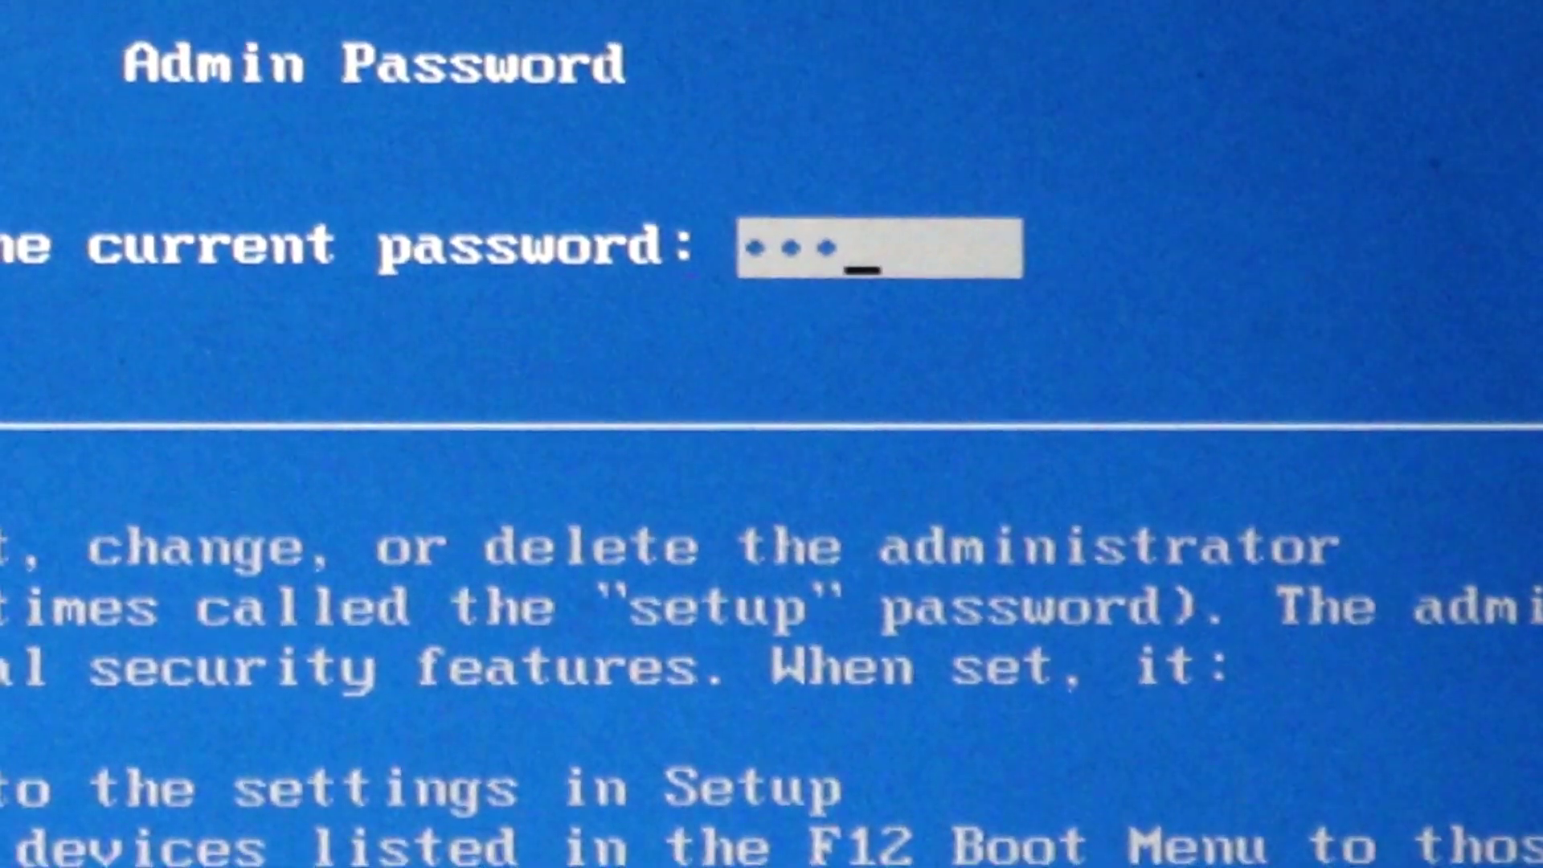
type("**")
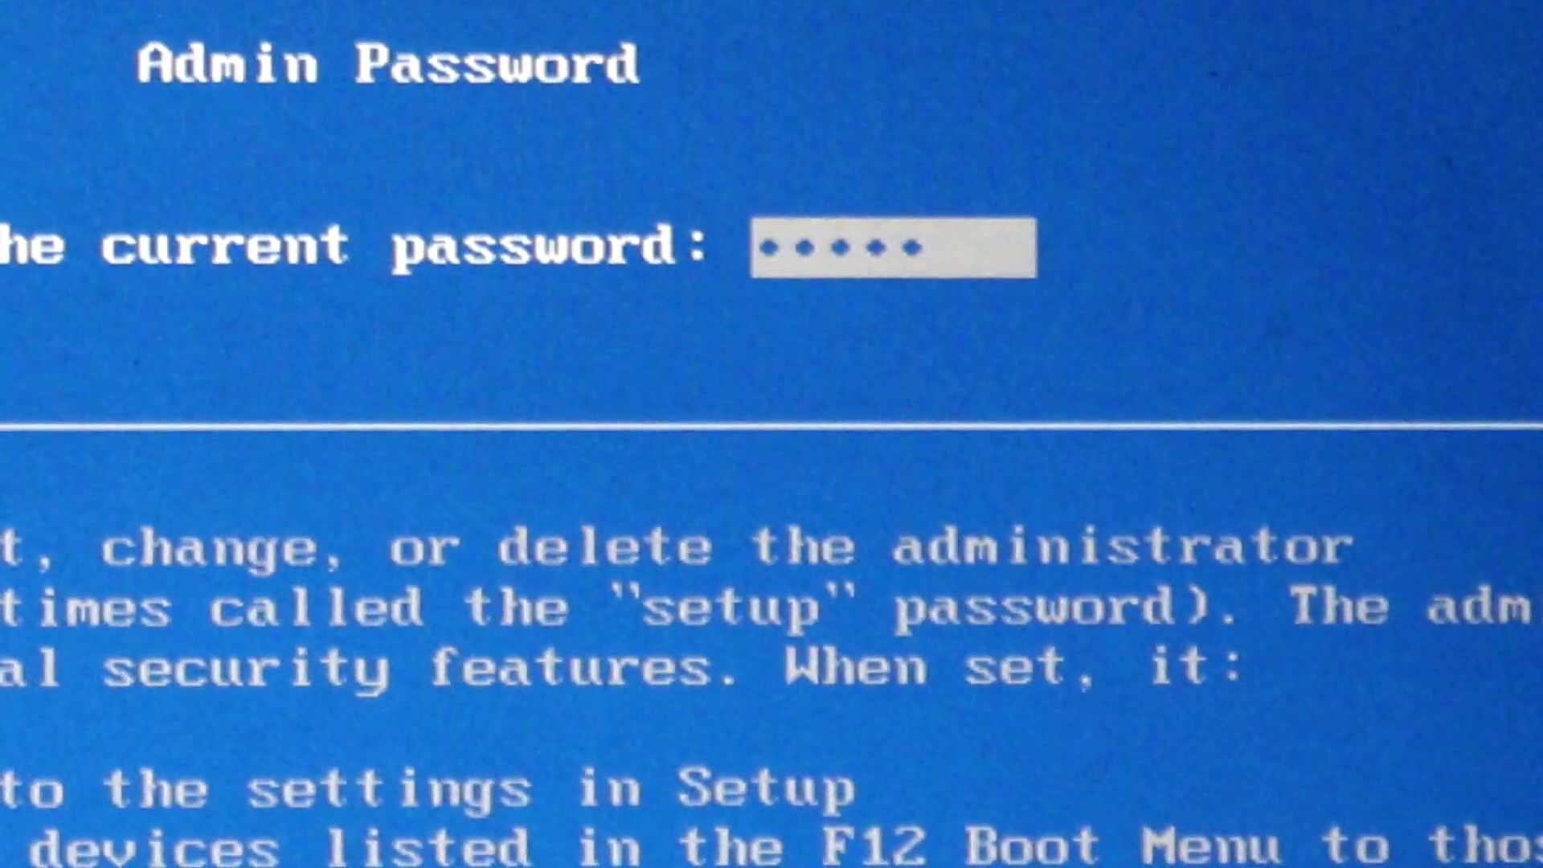